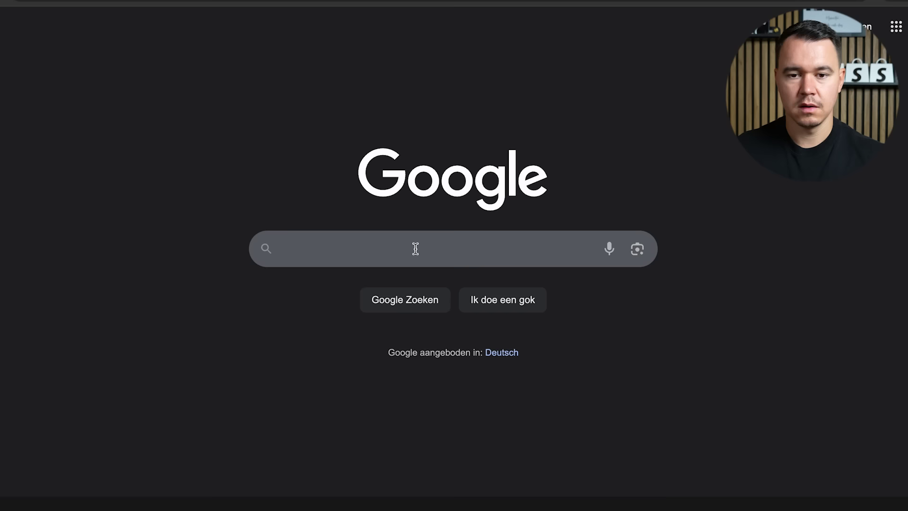
- Search Google for "jacke" and browse the sponsored product listings for small fashion stores
{"action": "type", "text": "jacke"}
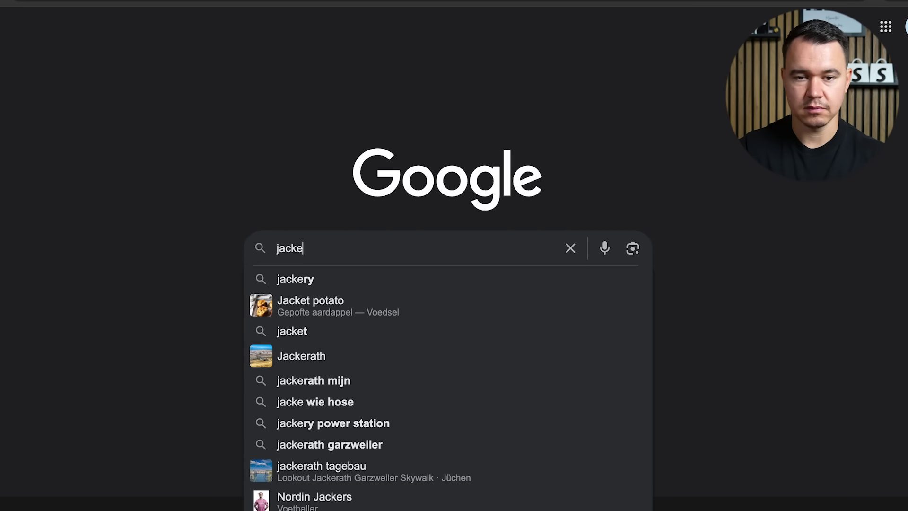
{"action": "key", "text": "Return"}
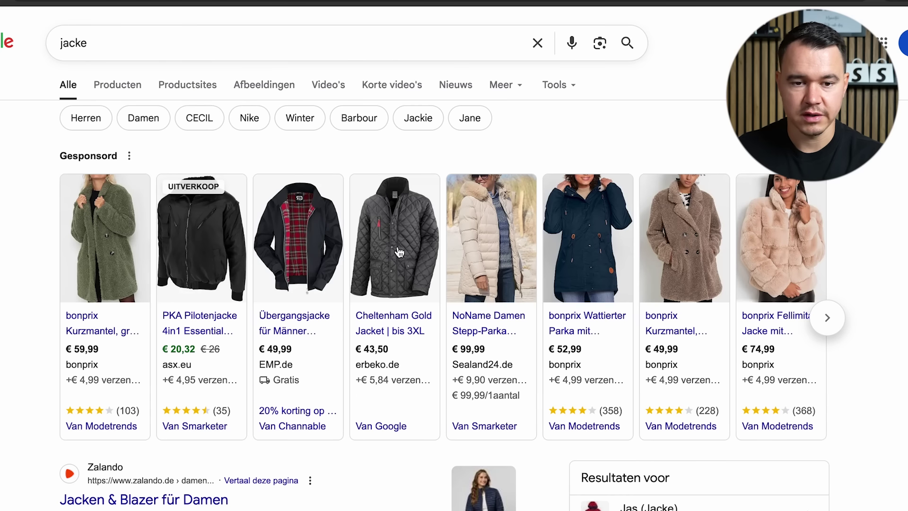
{"action": "mouse_move", "coordinate": [132, 402]}
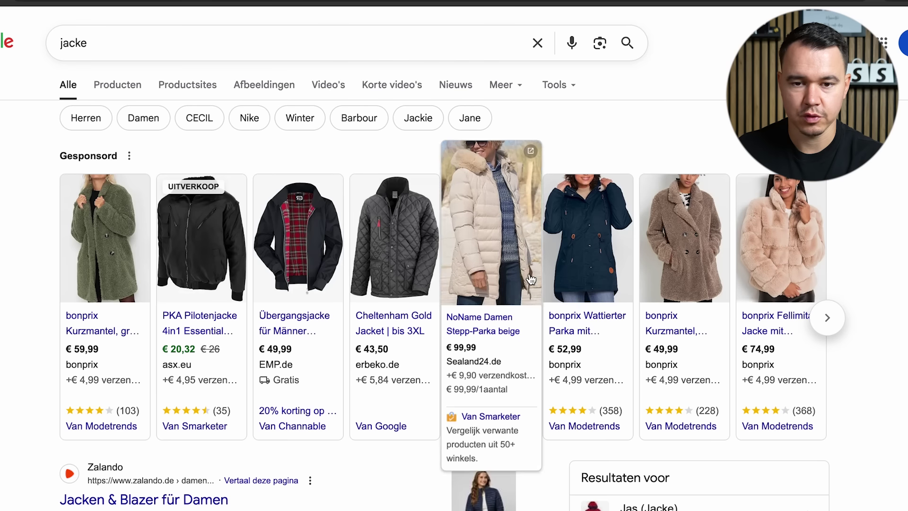
{"action": "left_click", "coordinate": [828, 318]}
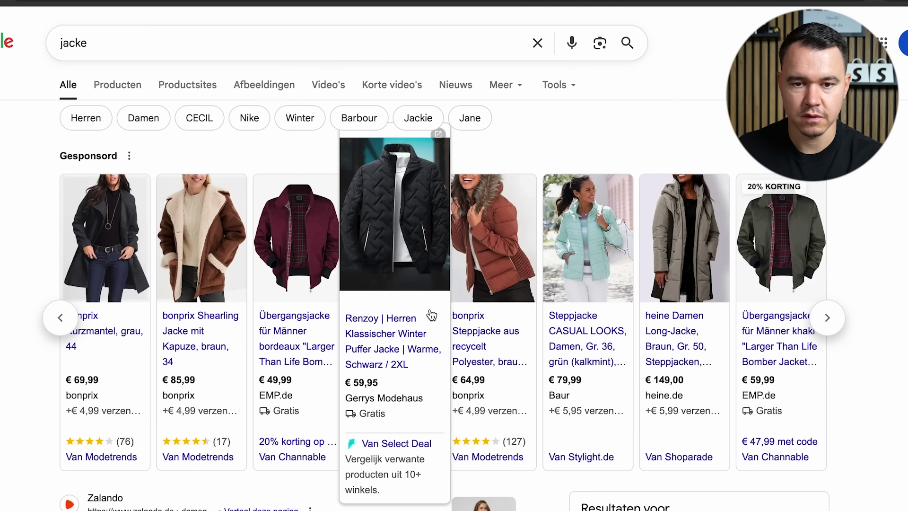
{"action": "mouse_move", "coordinate": [368, 359]}
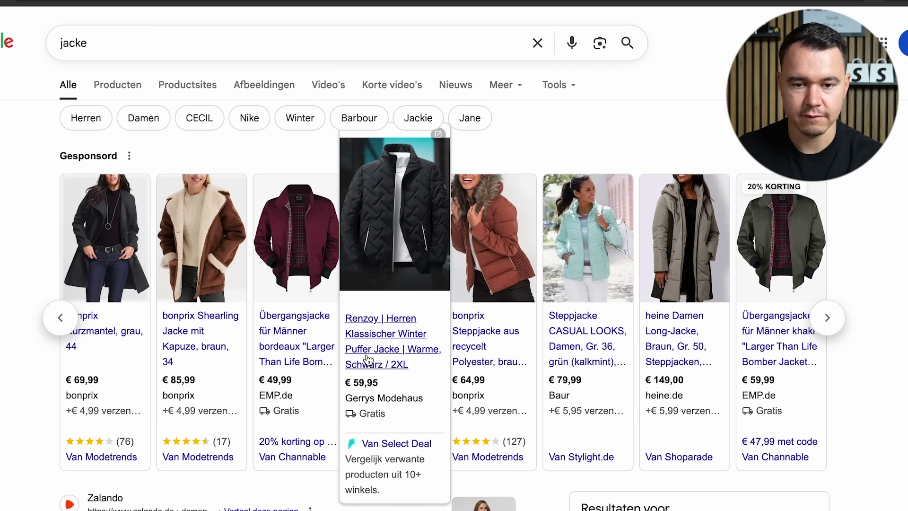
- Open the Renzoy men's puffer jacket listing from Gerrys Modehaus and look through its product page
{"action": "left_click", "coordinate": [385, 409]}
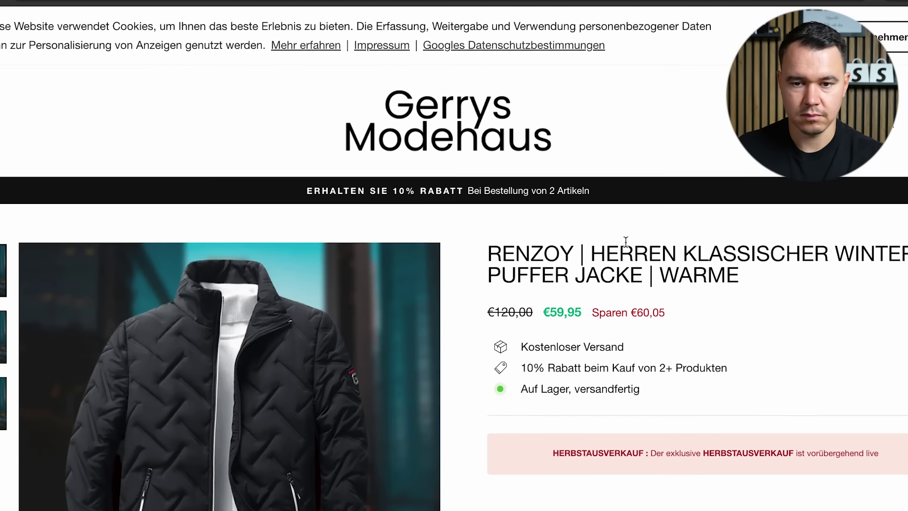
{"action": "scroll", "coordinate": [640, 253], "scroll_direction": "down", "scroll_amount": 7}
{"action": "scroll", "coordinate": [663, 266], "scroll_direction": "up", "scroll_amount": 8}
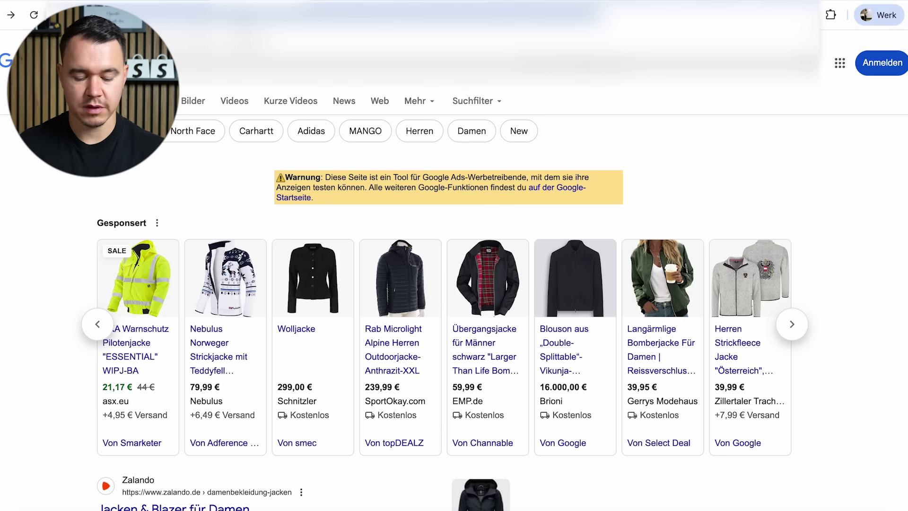
- Load the copied Gerrys Modehaus product link in the Werk browser profile and open the Similarweb extension for the store
{"action": "key", "text": "super+v"}
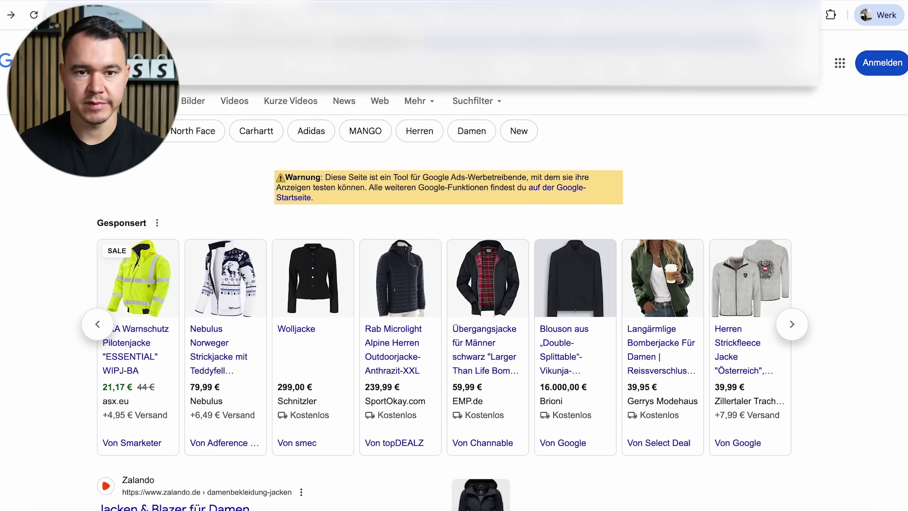
{"action": "key", "text": "Return"}
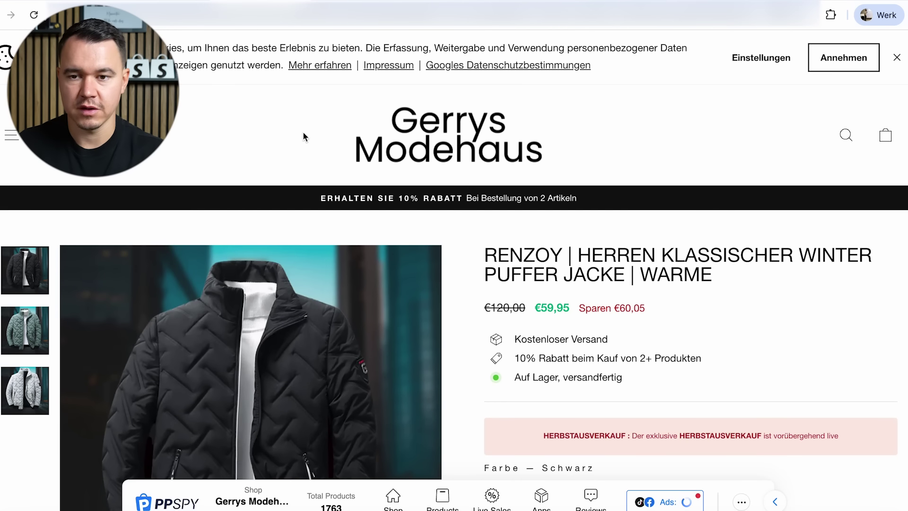
{"action": "left_click", "coordinate": [831, 15]}
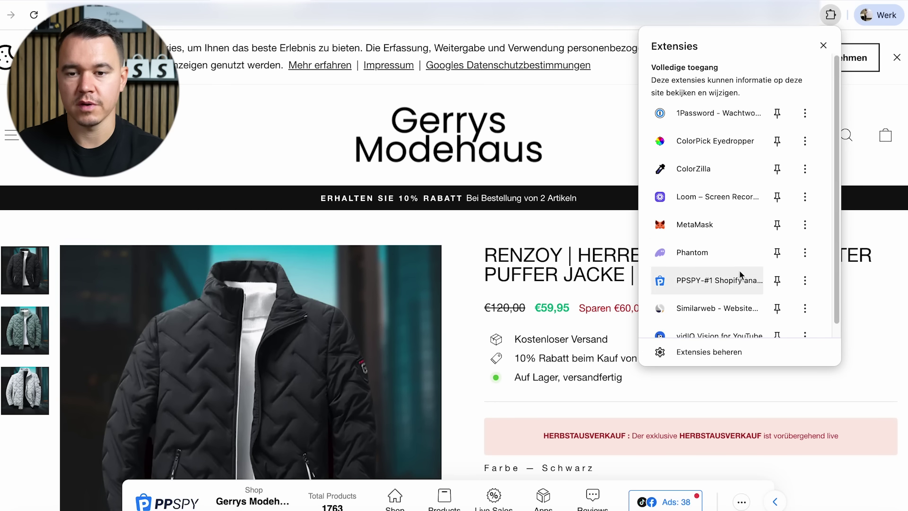
{"action": "left_click", "coordinate": [719, 305]}
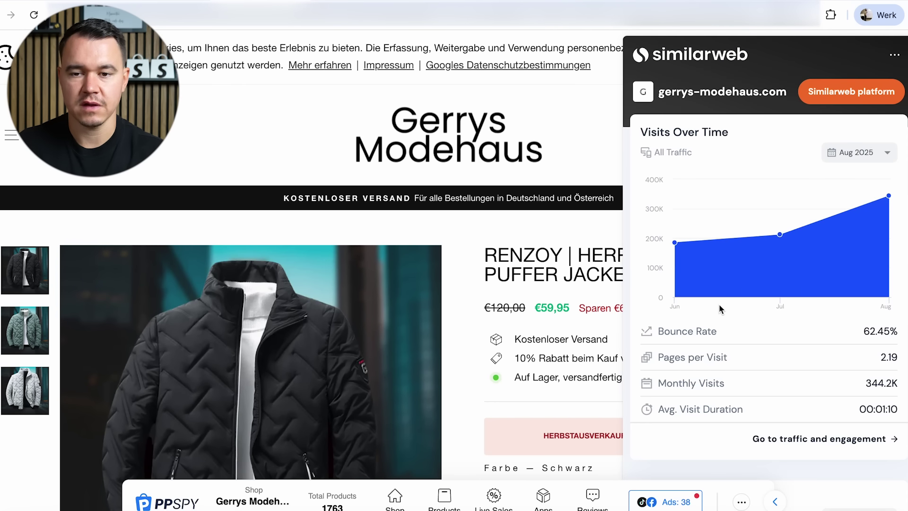
- Examine the store's Similarweb visits over time, top keywords, visitor countries and traffic sources
{"action": "mouse_move", "coordinate": [886, 202]}
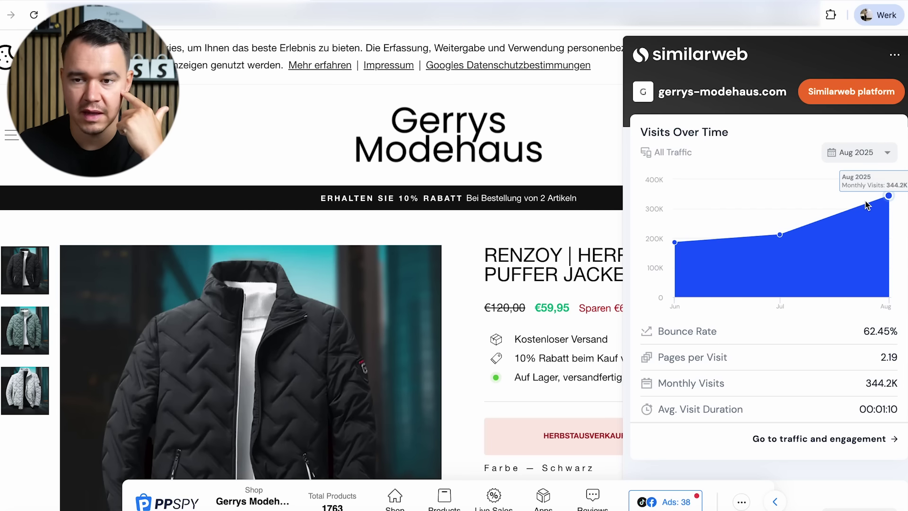
{"action": "scroll", "coordinate": [777, 358], "scroll_direction": "down", "scroll_amount": 10}
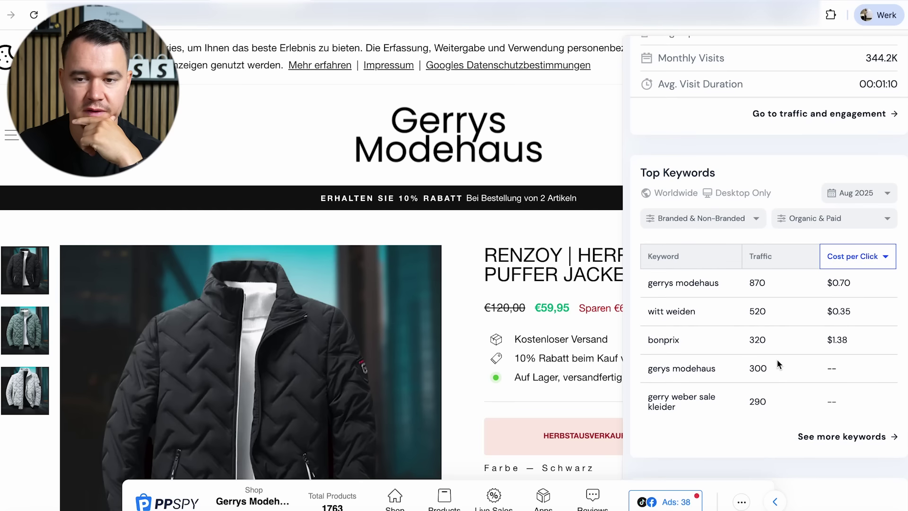
{"action": "scroll", "coordinate": [789, 351], "scroll_direction": "down", "scroll_amount": 8}
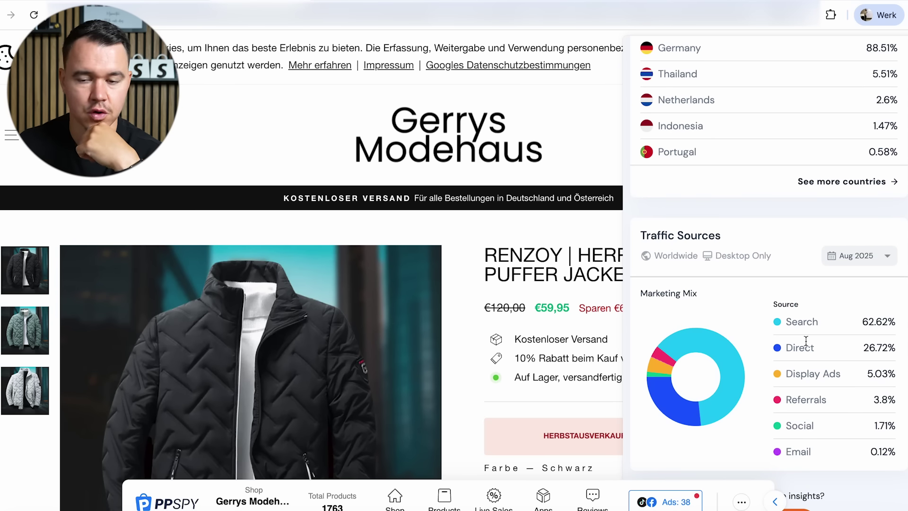
{"action": "scroll", "coordinate": [806, 341], "scroll_direction": "down", "scroll_amount": 1}
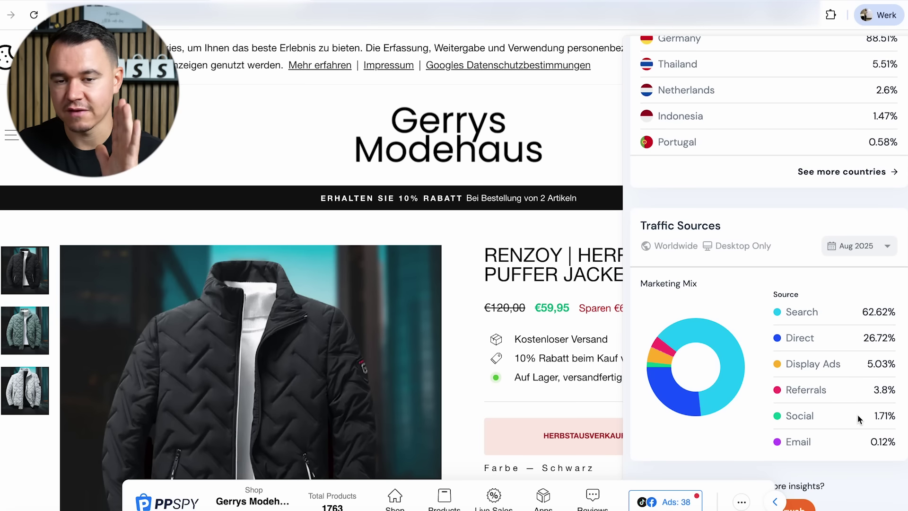
- Close the Similarweb overview and look through the rest of the puffer jacket product page
{"action": "left_click", "coordinate": [518, 302]}
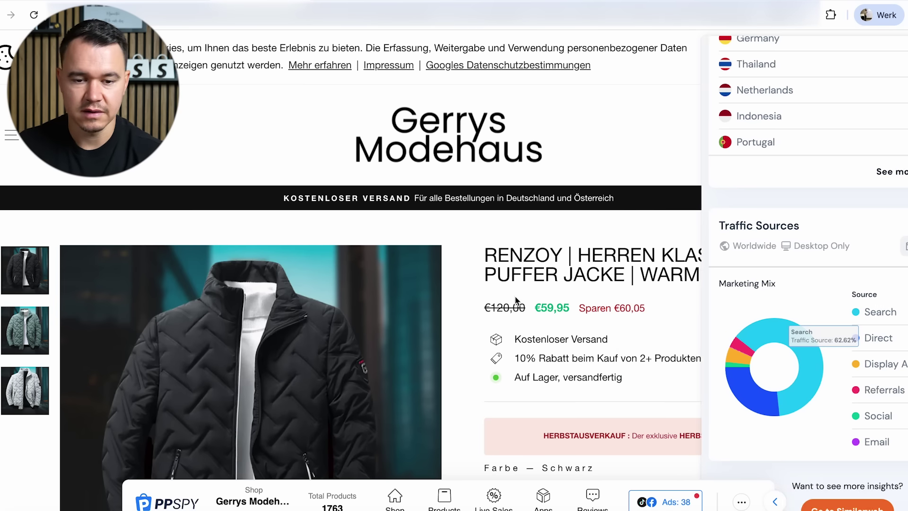
{"action": "scroll", "coordinate": [546, 329], "scroll_direction": "down", "scroll_amount": 6}
{"action": "scroll", "coordinate": [609, 323], "scroll_direction": "down", "scroll_amount": 4}
{"action": "scroll", "coordinate": [609, 323], "scroll_direction": "up", "scroll_amount": 15}
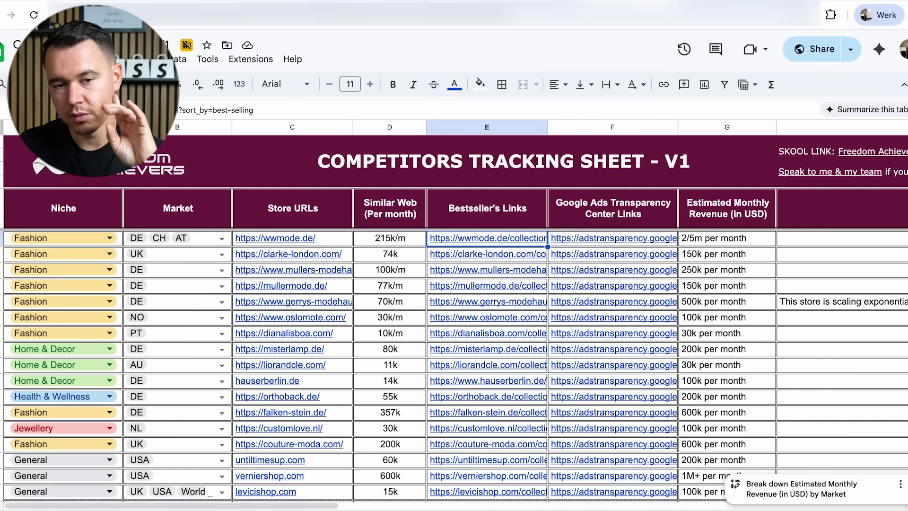
- In the competitors tracking sheet, paste the Gerrys Modehaus product link as the store URL in the first empty row
{"action": "scroll", "coordinate": [453, 321], "scroll_direction": "down", "scroll_amount": 3}
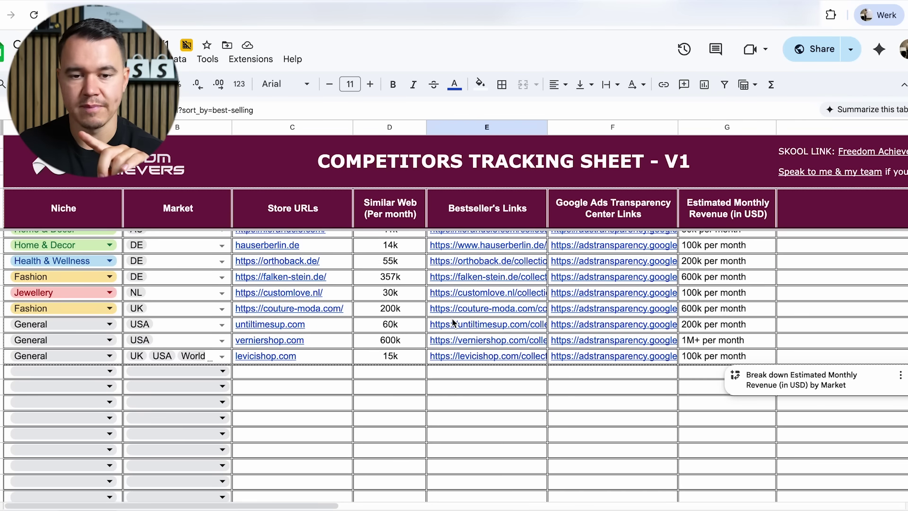
{"action": "left_click", "coordinate": [265, 377]}
{"action": "key", "text": "ctrl+v"}
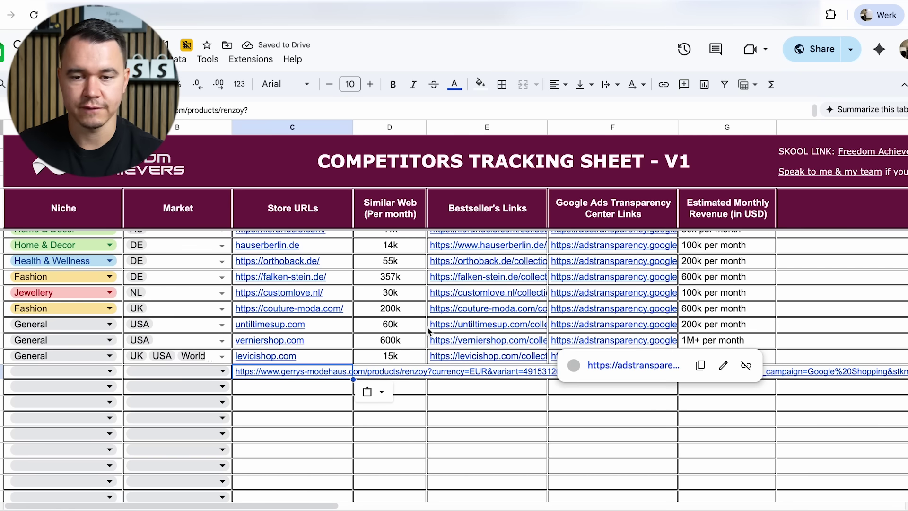
- Review the tracked competitors' bestseller links, Google Ads Transparency Center links and estimated monthly revenue
{"action": "scroll", "coordinate": [400, 339], "scroll_direction": "up", "scroll_amount": 3}
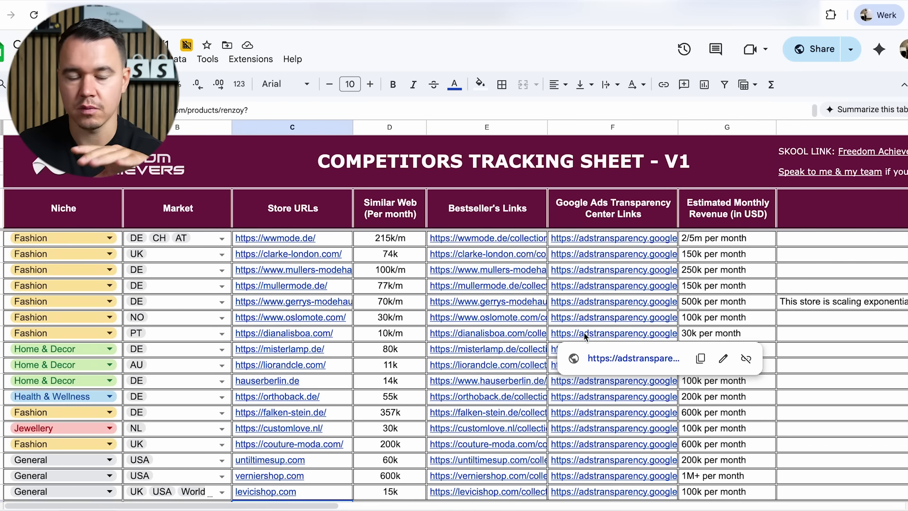
{"action": "mouse_move", "coordinate": [544, 333]}
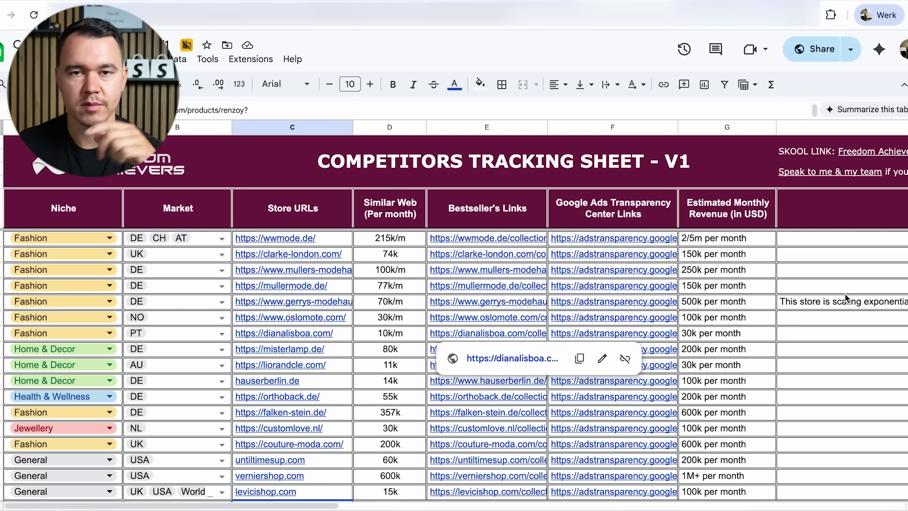
{"action": "mouse_move", "coordinate": [676, 297]}
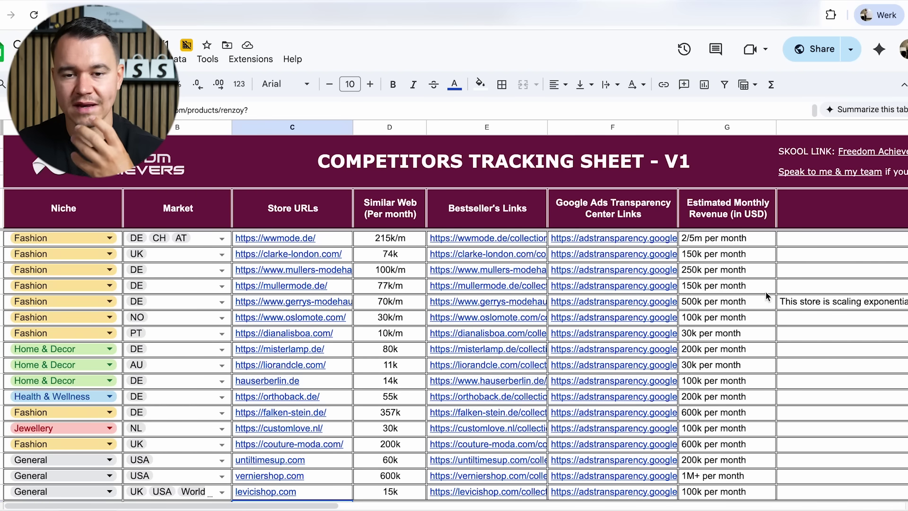
{"action": "left_click", "coordinate": [716, 238]}
{"action": "left_click", "coordinate": [722, 259]}
{"action": "scroll", "coordinate": [729, 284], "scroll_direction": "down", "scroll_amount": 1}
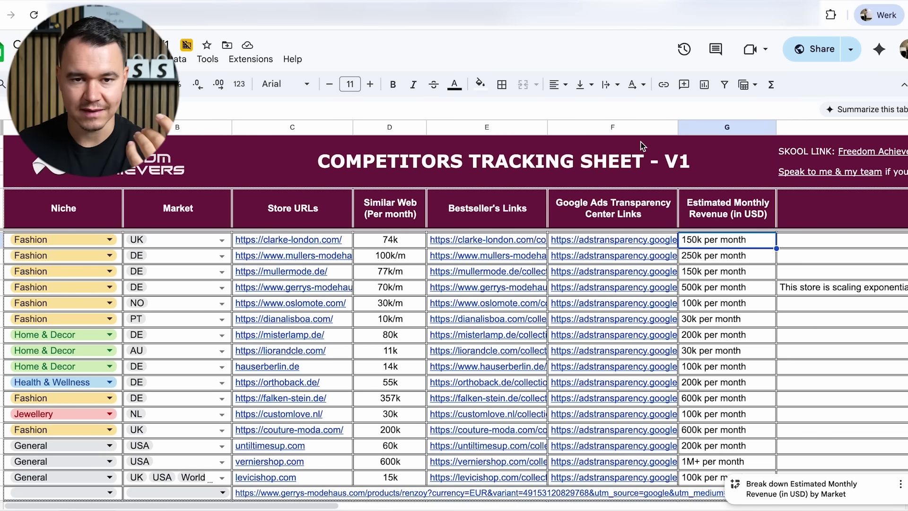
- Switch back to the incognito Google search, look up "puffer jacket" and browse the sponsored product listings
{"action": "left_click", "coordinate": [268, 1]}
{"action": "scroll", "coordinate": [476, 196], "scroll_direction": "down", "scroll_amount": 3}
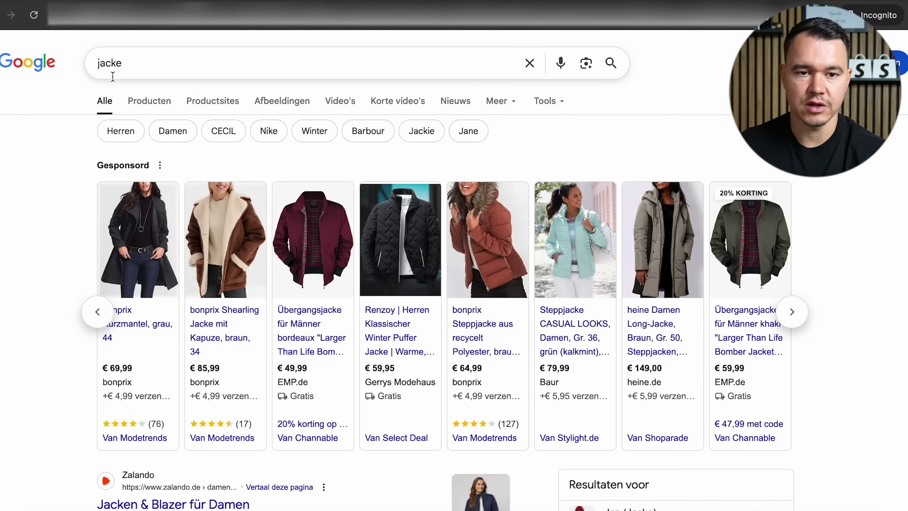
{"action": "left_click", "coordinate": [98, 70]}
{"action": "type", "text": "piffer"}
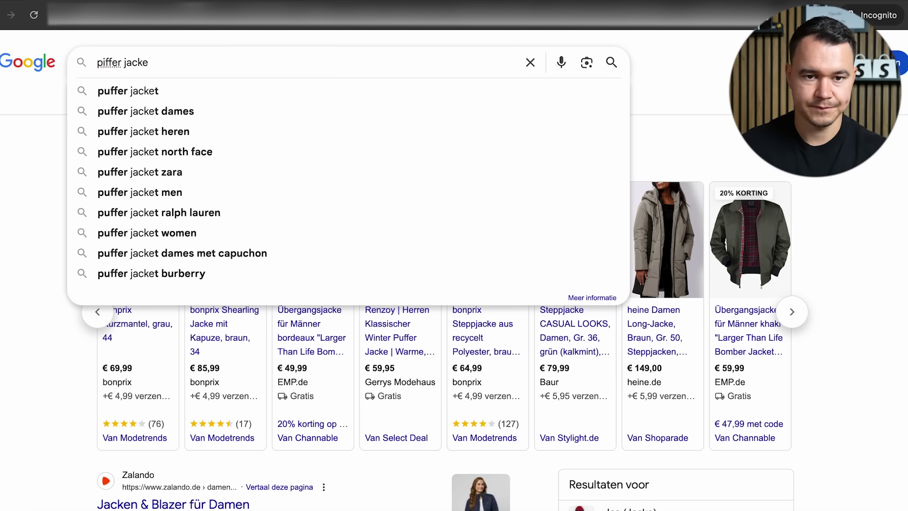
{"action": "left_click", "coordinate": [111, 89]}
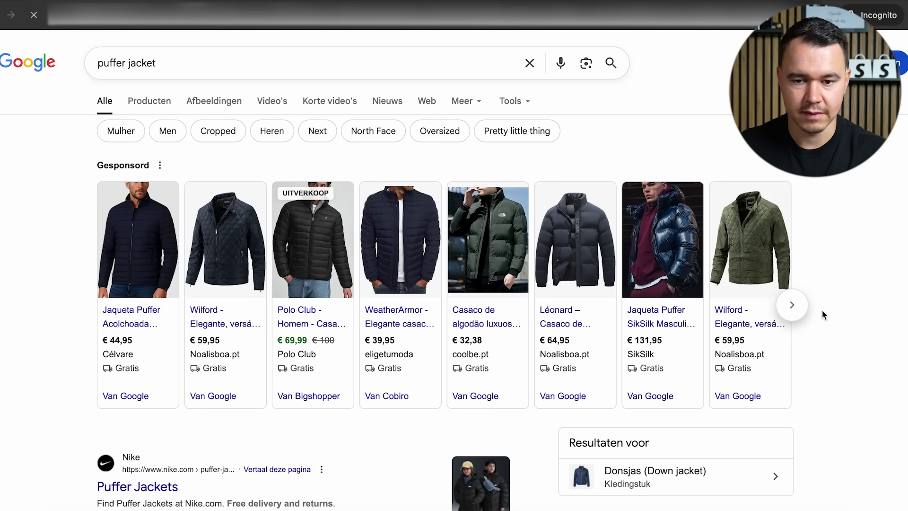
{"action": "left_click", "coordinate": [789, 305]}
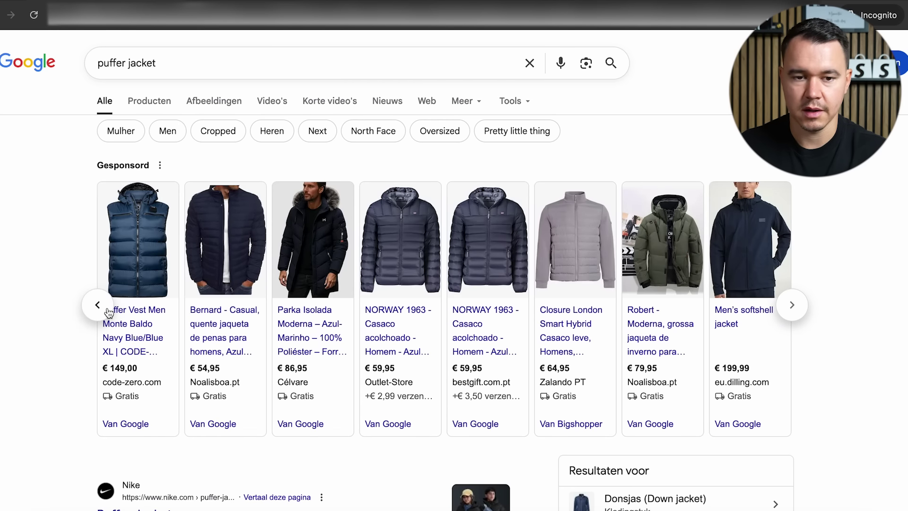
{"action": "left_click", "coordinate": [109, 313]}
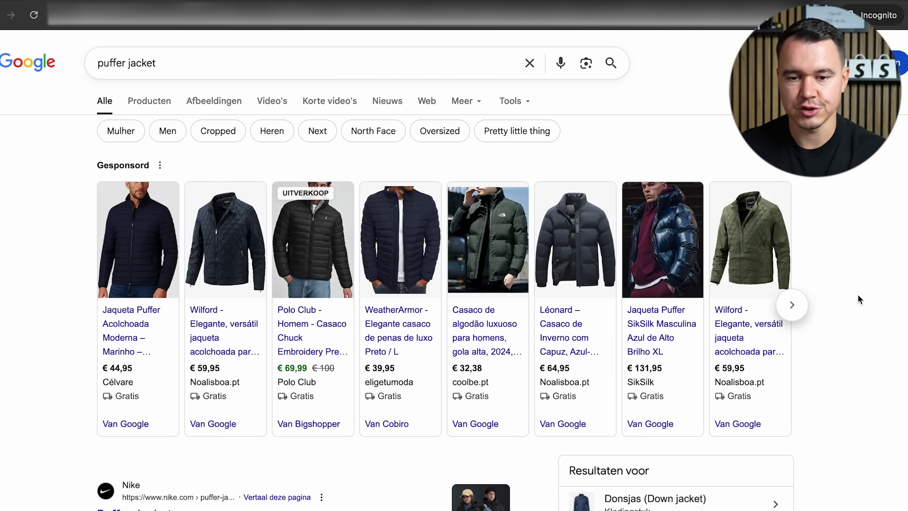
- Open the Léonard winter jacket listing from Noalisboa.pt and look through its product page
{"action": "left_click", "coordinate": [560, 334]}
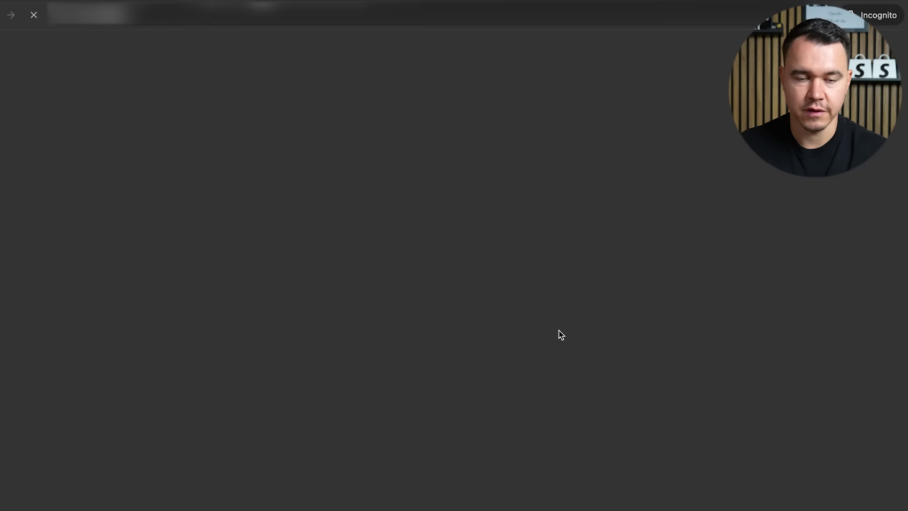
{"action": "scroll", "coordinate": [615, 341], "scroll_direction": "down", "scroll_amount": 8}
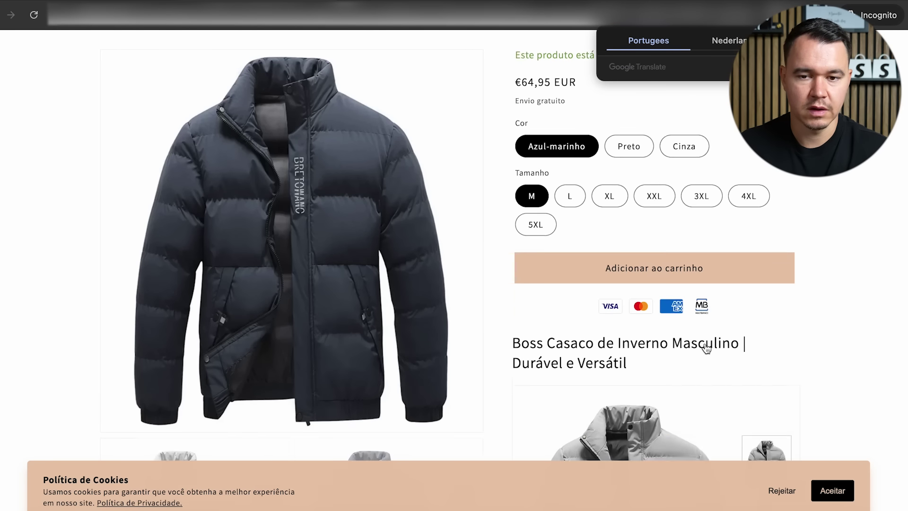
{"action": "scroll", "coordinate": [706, 348], "scroll_direction": "up", "scroll_amount": 5}
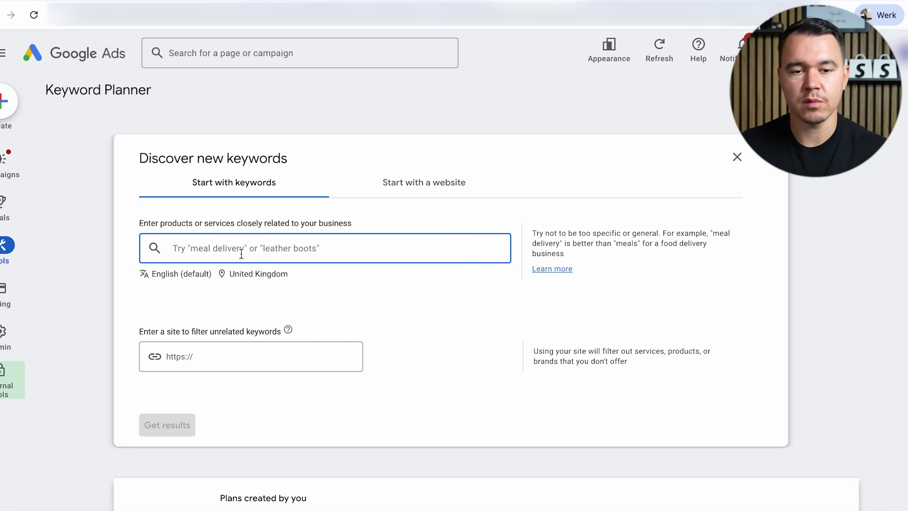
- In the Google Ads Keyword Planner, get keyword ideas for "puffer jacket" and check its average monthly searches
{"action": "type", "text": "puffer jacket"}
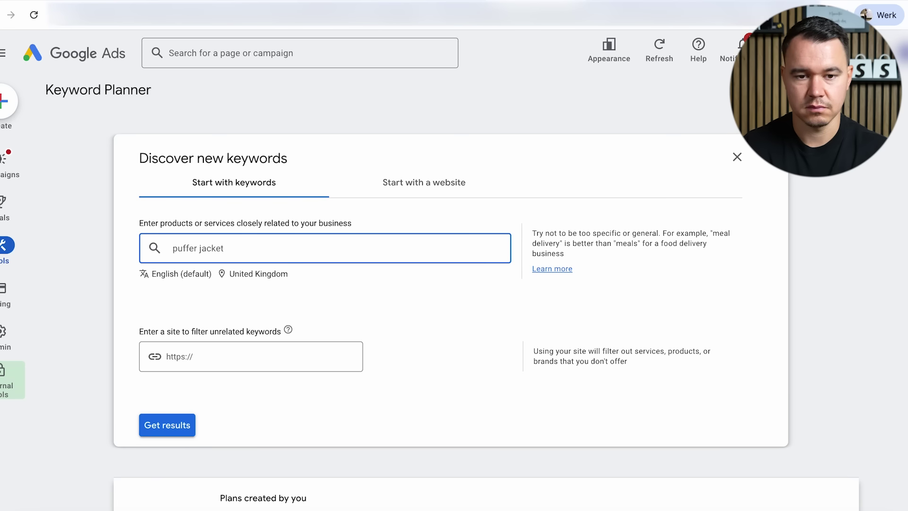
{"action": "key", "text": "Return"}
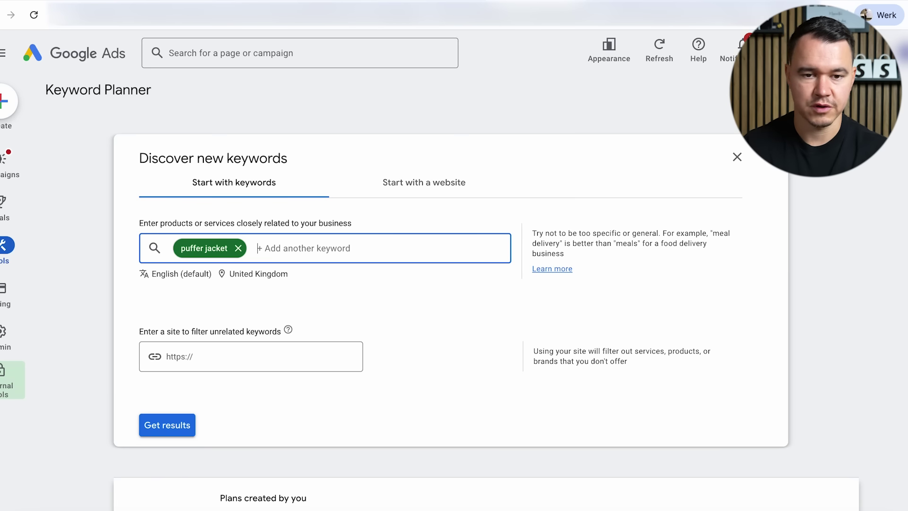
{"action": "left_click", "coordinate": [173, 425]}
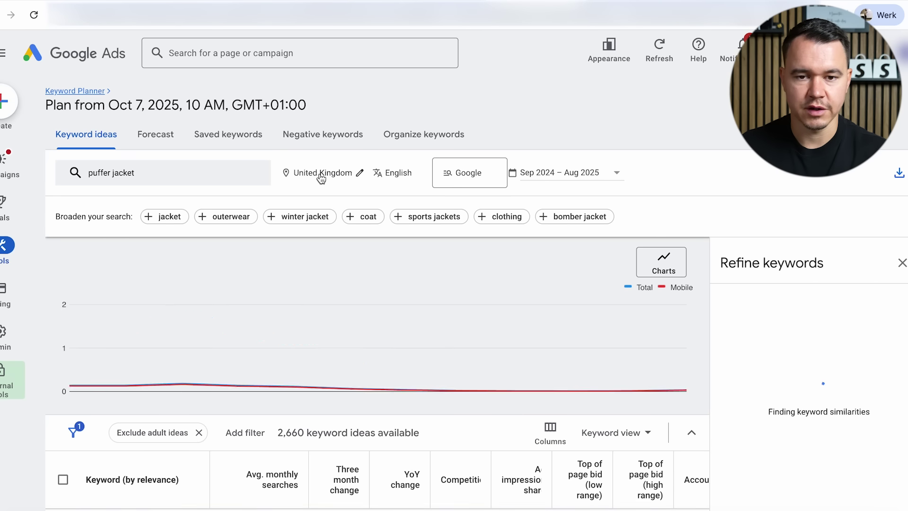
{"action": "scroll", "coordinate": [411, 428], "scroll_direction": "down", "scroll_amount": 4}
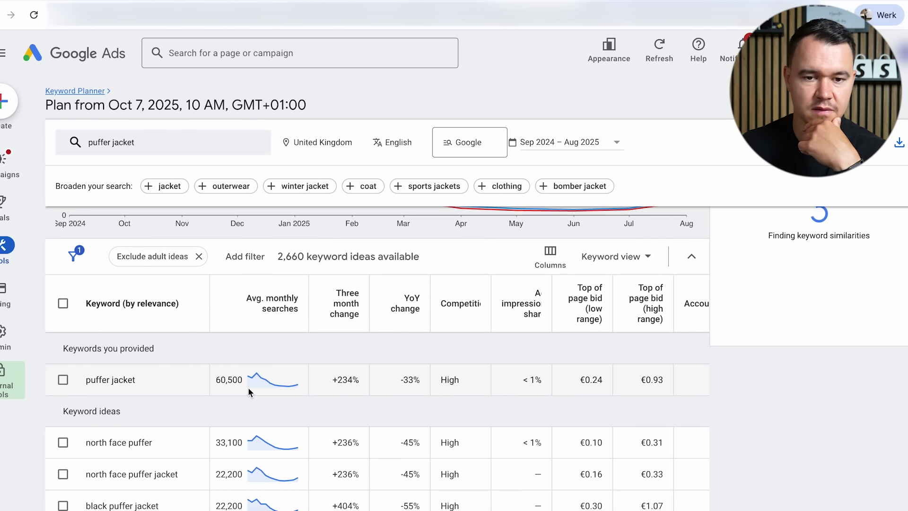
- Inspect the monthly search volume graph for the keyword "puffer jacket", including the October and November 2024 points
{"action": "mouse_move", "coordinate": [267, 383]}
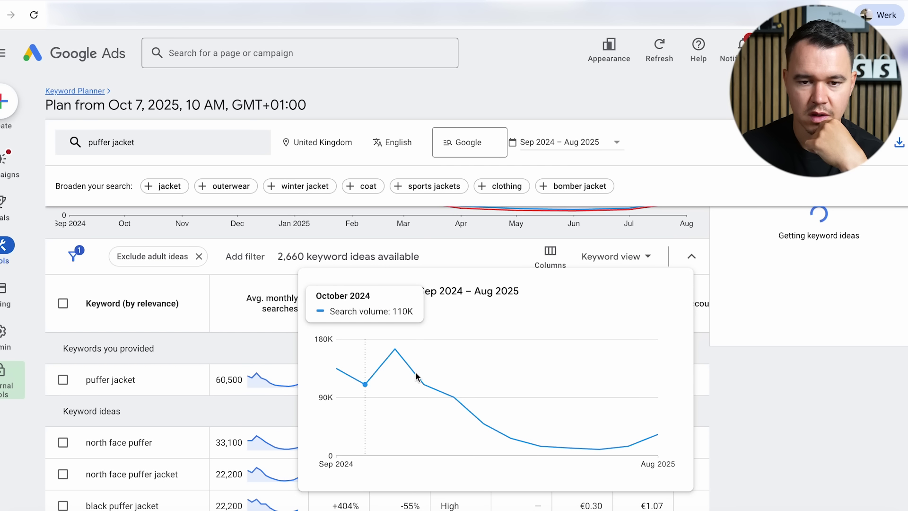
{"action": "mouse_move", "coordinate": [400, 367]}
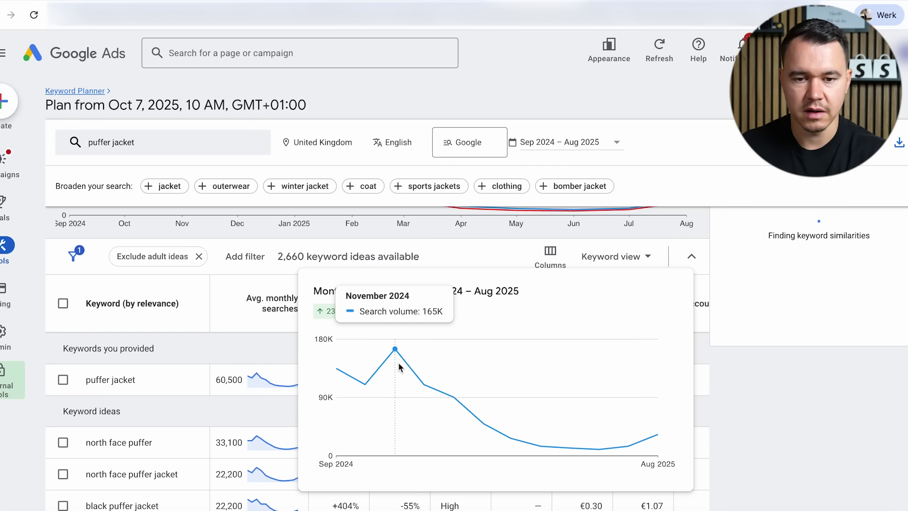
{"action": "mouse_move", "coordinate": [450, 395]}
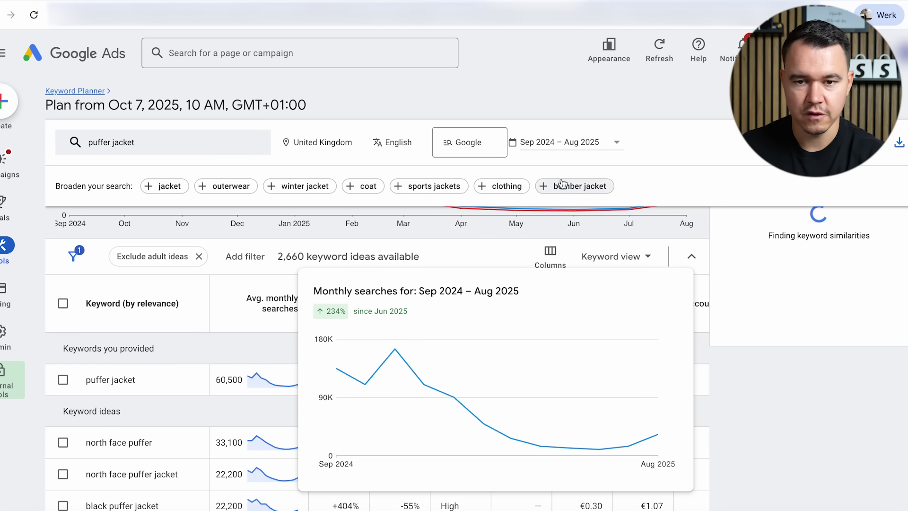
- Set the keyword date range to Feb 2024 – Aug 2025 and examine the "puffer jacket" monthly search trend
{"action": "left_click", "coordinate": [581, 142]}
{"action": "left_click", "coordinate": [639, 222]}
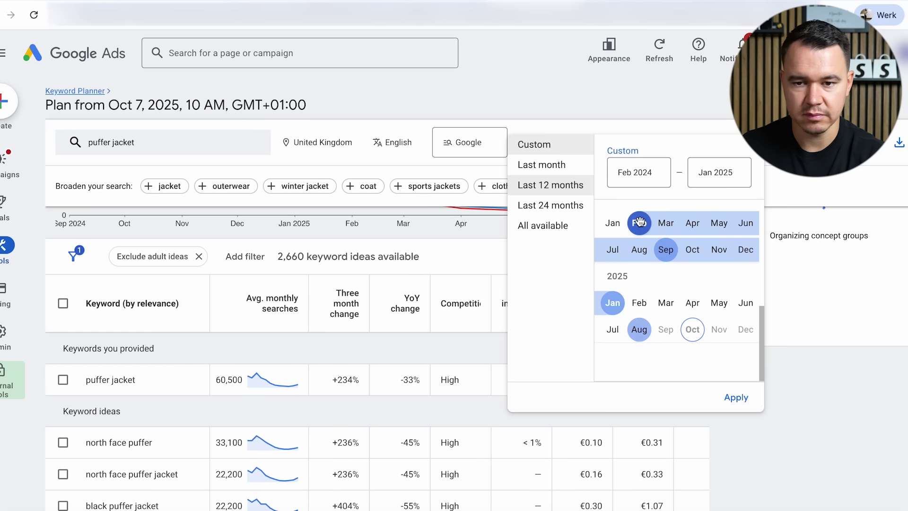
{"action": "left_click", "coordinate": [640, 329]}
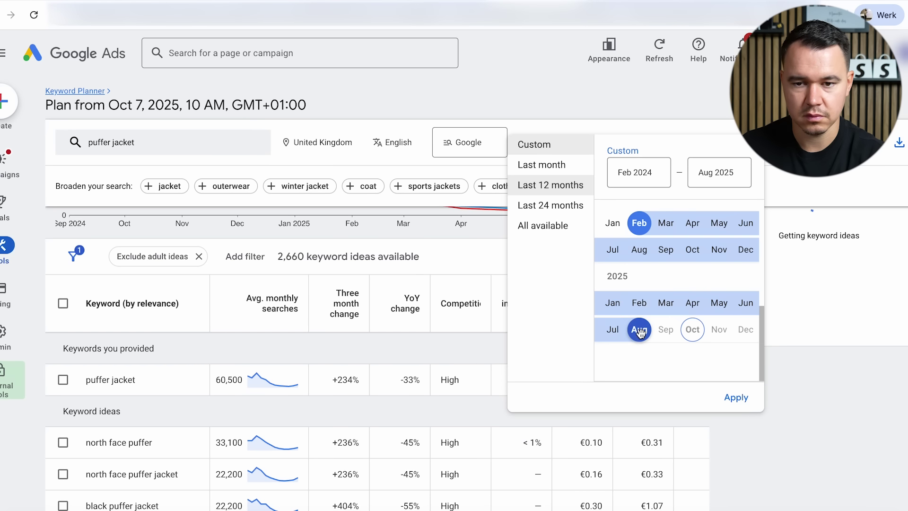
{"action": "left_click", "coordinate": [737, 397]}
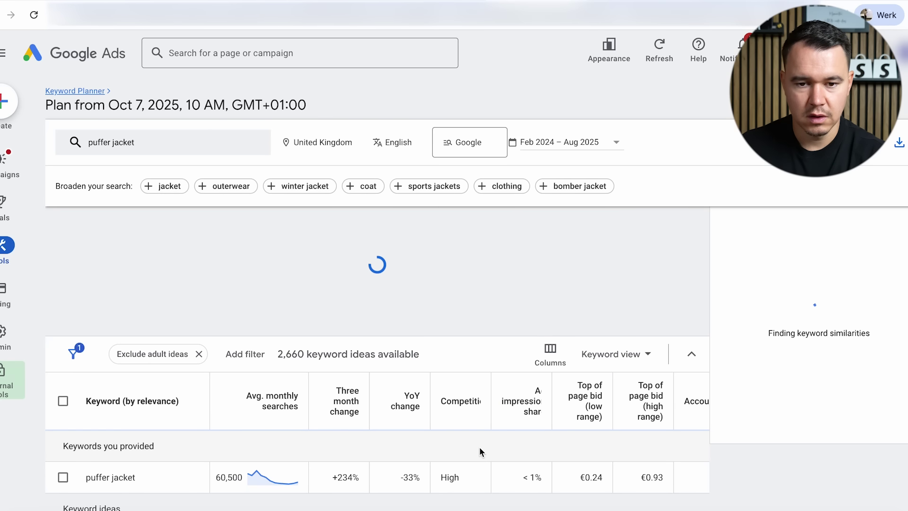
{"action": "mouse_move", "coordinate": [269, 481]}
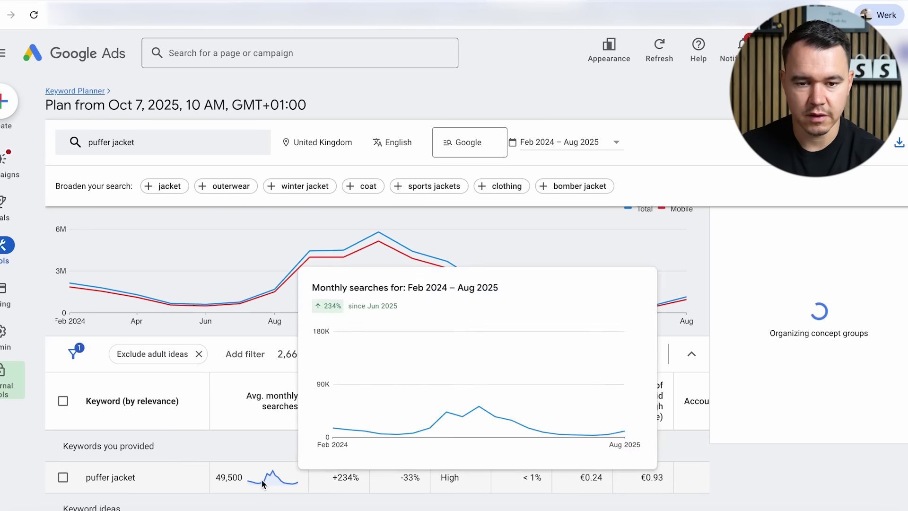
{"action": "mouse_move", "coordinate": [342, 404]}
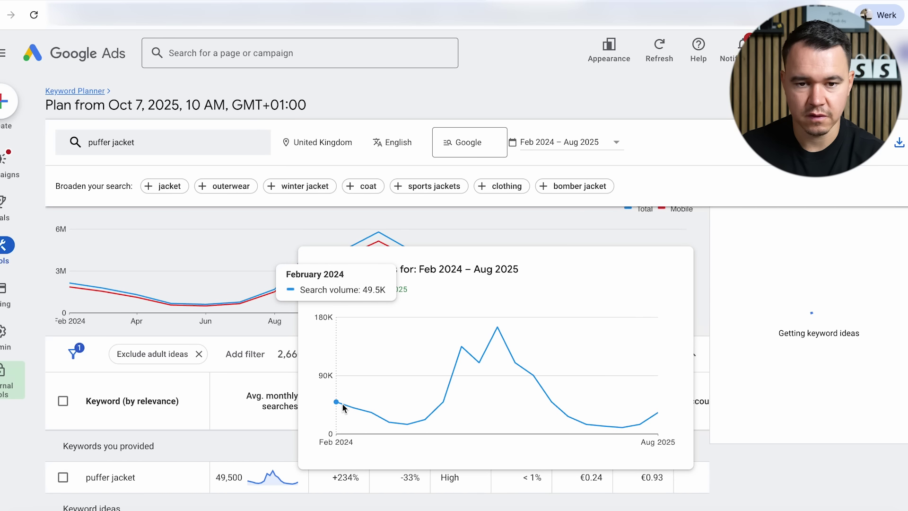
{"action": "mouse_move", "coordinate": [366, 417]}
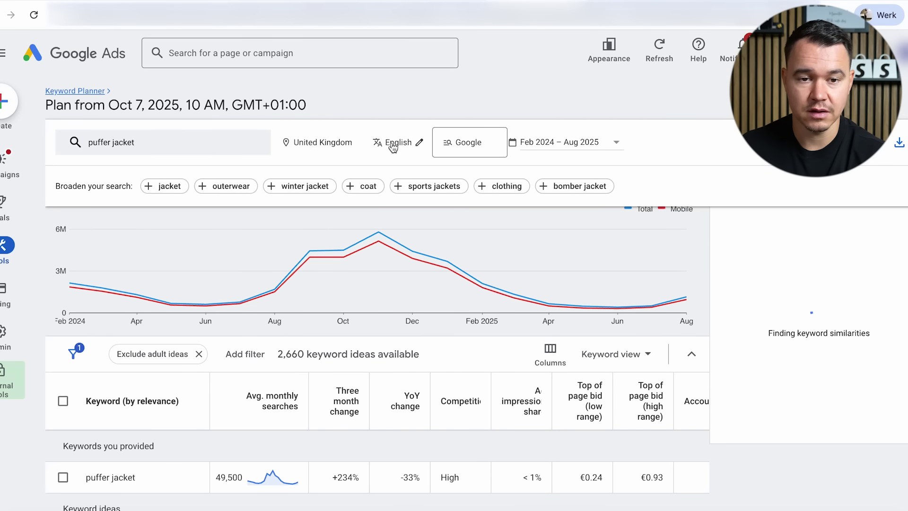
- Replace the United Kingdom with the United States as target location and examine the monthly search trend for "puffer jacket"
{"action": "left_click", "coordinate": [328, 151]}
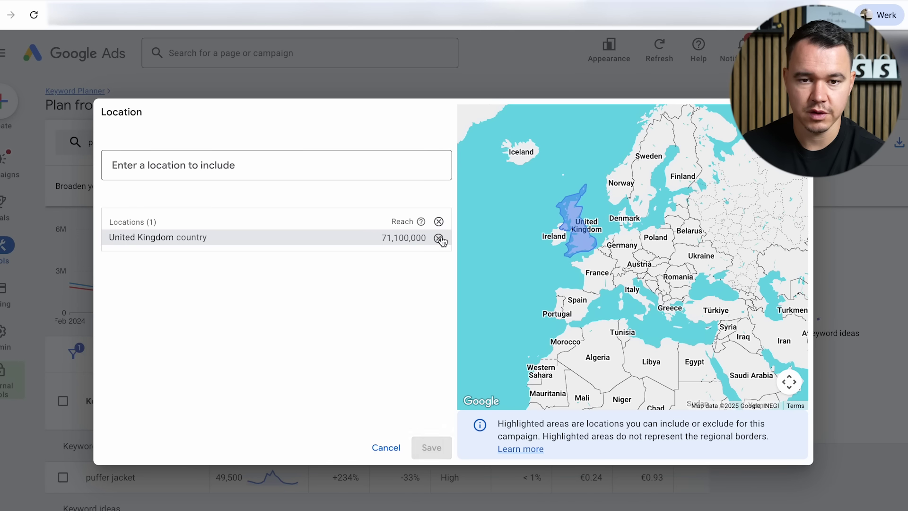
{"action": "left_click", "coordinate": [439, 238]}
{"action": "left_click", "coordinate": [353, 170]}
{"action": "type", "text": "uni"}
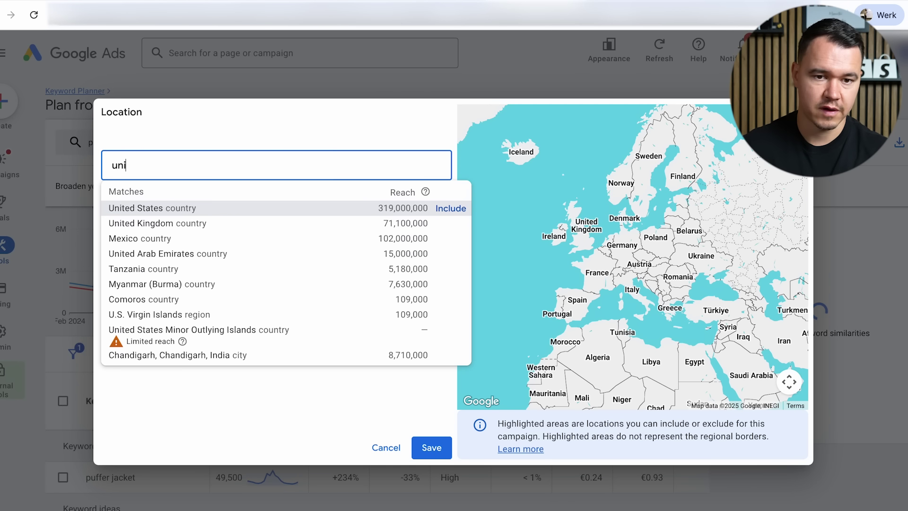
{"action": "left_click", "coordinate": [323, 208]}
{"action": "left_click", "coordinate": [430, 448]}
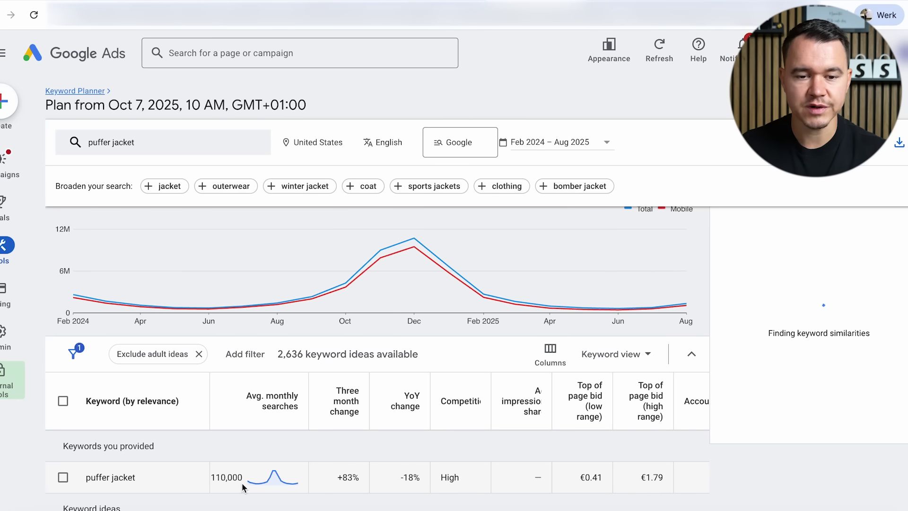
{"action": "mouse_move", "coordinate": [261, 479]}
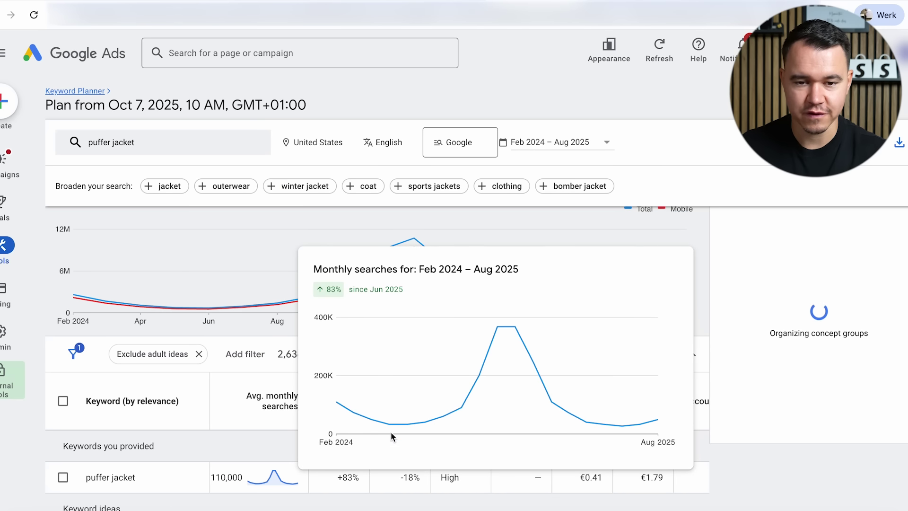
{"action": "mouse_move", "coordinate": [497, 353]}
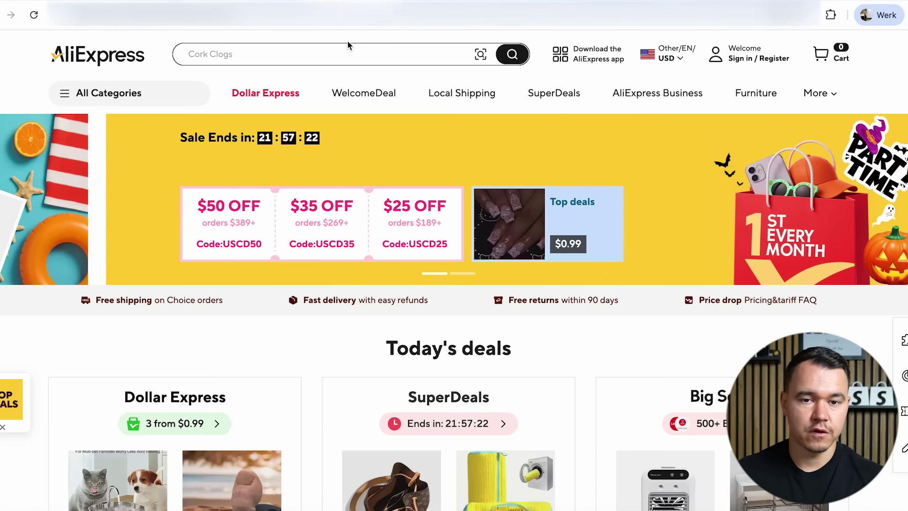
- Switch to AliExpress and search for "puffer jacket woman"
{"action": "left_click", "coordinate": [339, 54]}
{"action": "type", "text": "puffer k"}
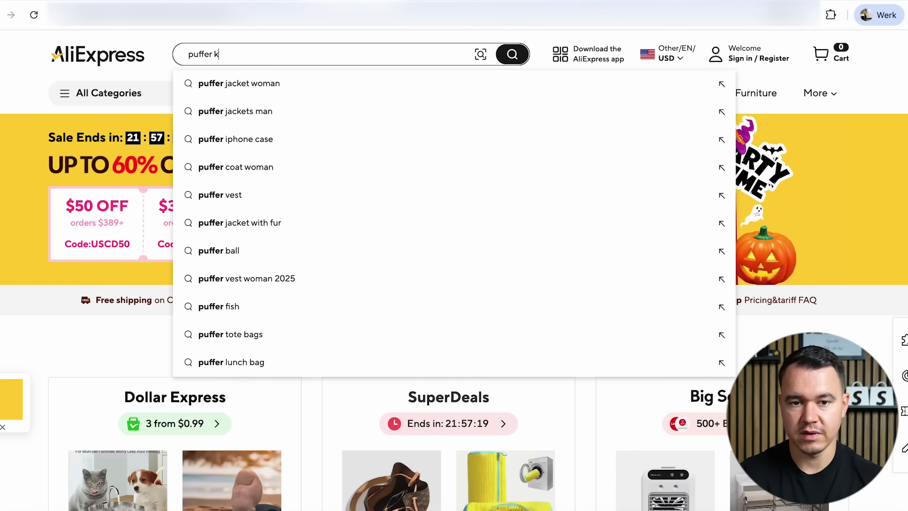
{"action": "key", "text": "BackSpace"}
{"action": "type", "text": "jack"}
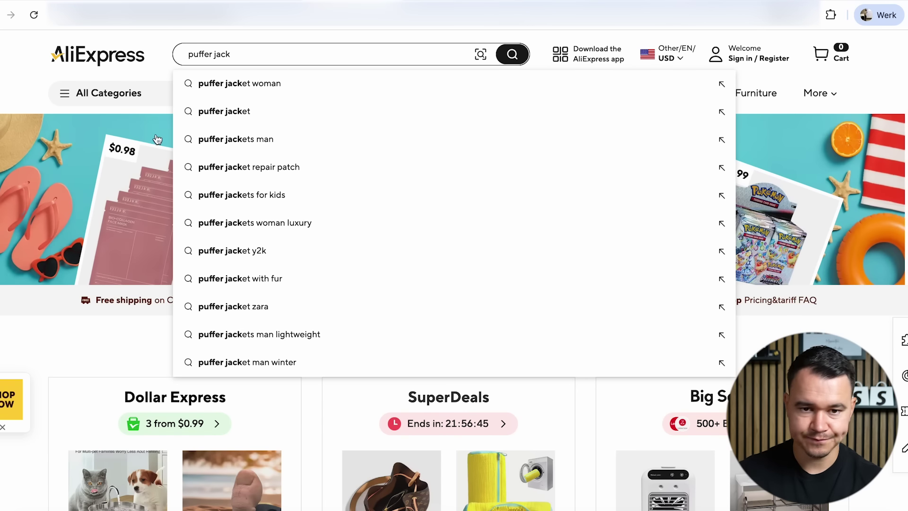
{"action": "left_click", "coordinate": [227, 94]}
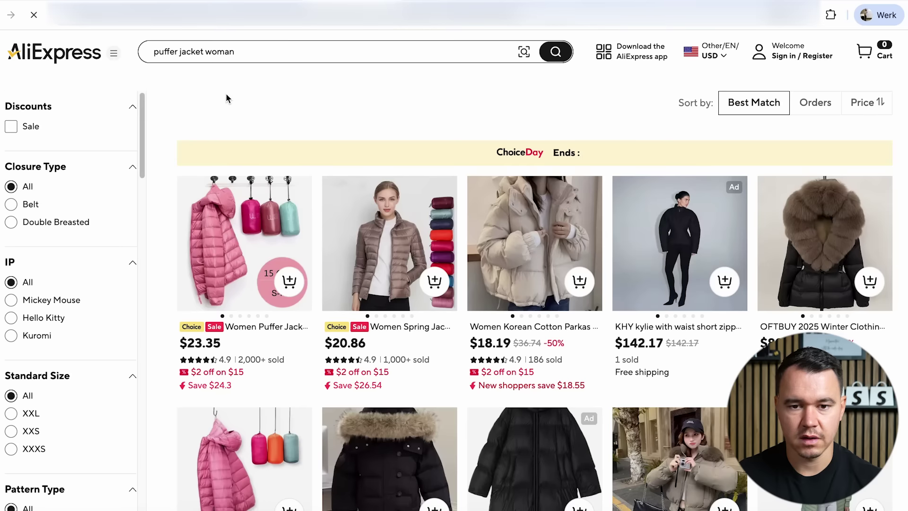
- Browse the AliExpress women's puffer jacket results, comparing styles, prices and units sold
{"action": "scroll", "coordinate": [567, 273], "scroll_direction": "down", "scroll_amount": 5}
{"action": "scroll", "coordinate": [566, 274], "scroll_direction": "down", "scroll_amount": 7}
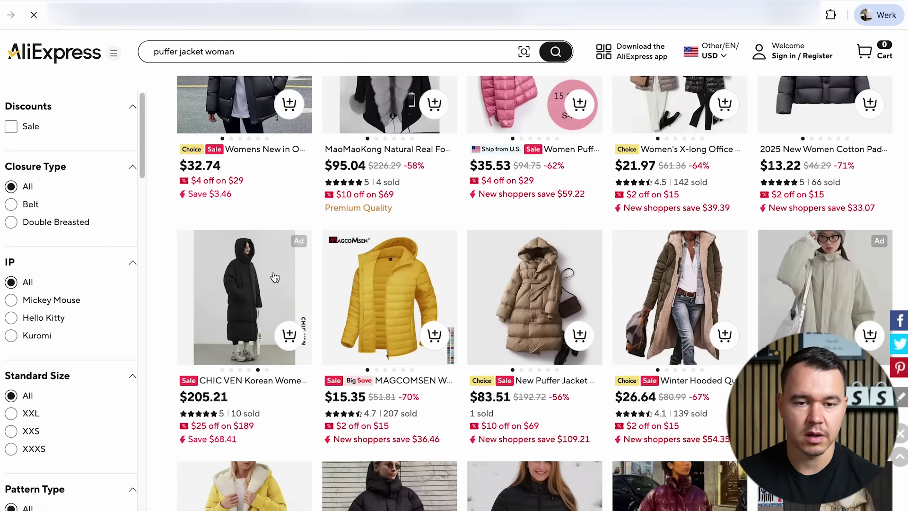
{"action": "scroll", "coordinate": [748, 280], "scroll_direction": "down", "scroll_amount": 4}
{"action": "mouse_move", "coordinate": [539, 358]}
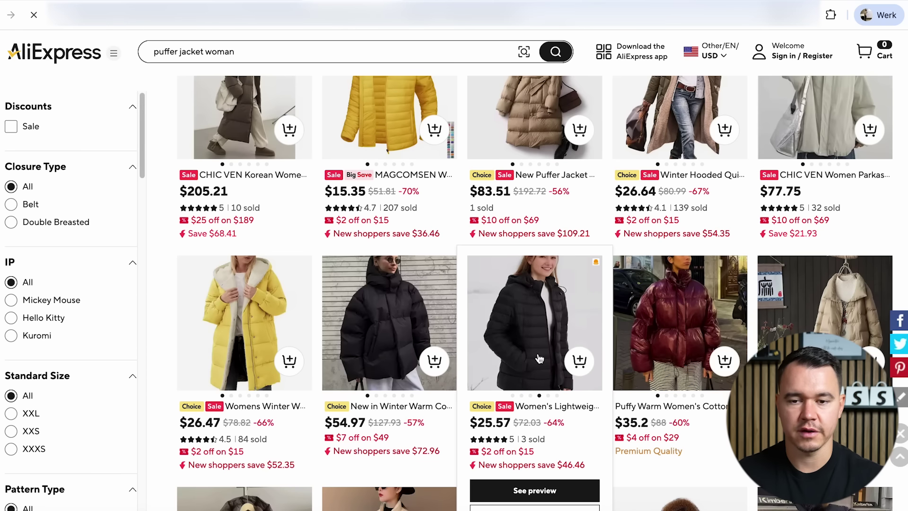
{"action": "scroll", "coordinate": [539, 358], "scroll_direction": "up", "scroll_amount": 8}
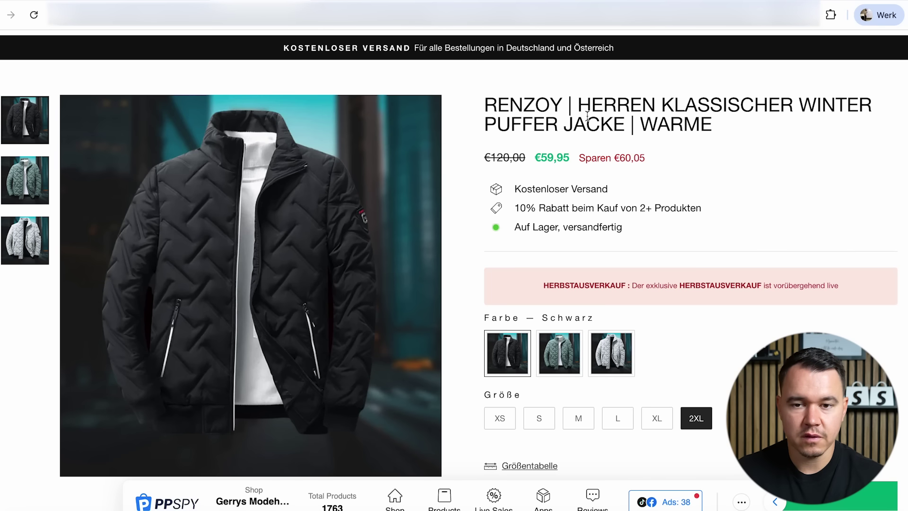
- On the Gerrys Modehaus product page, highlight "PUFFER JACKE" in the title and search the store for "puffer"
{"action": "left_click_drag", "start_coordinate": [490, 122], "coordinate": [614, 121]}
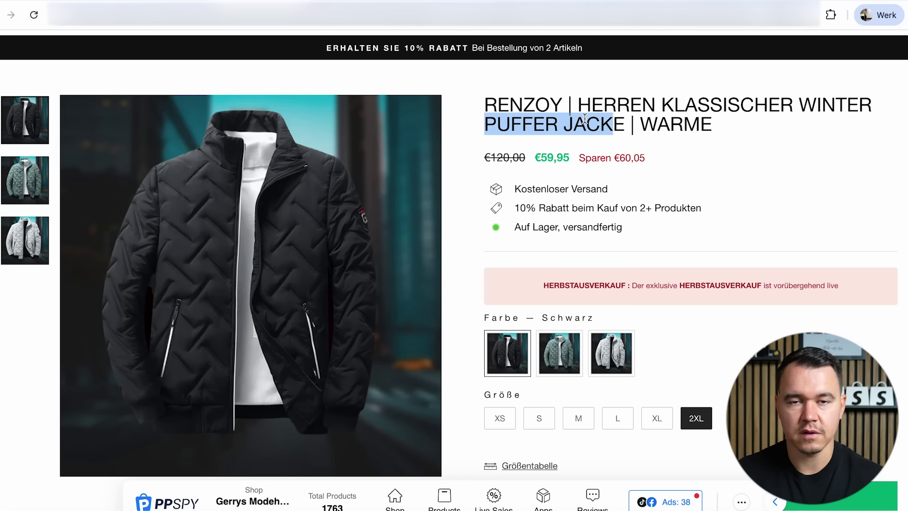
{"action": "scroll", "coordinate": [637, 205], "scroll_direction": "up", "scroll_amount": 3}
{"action": "left_click", "coordinate": [836, 137]}
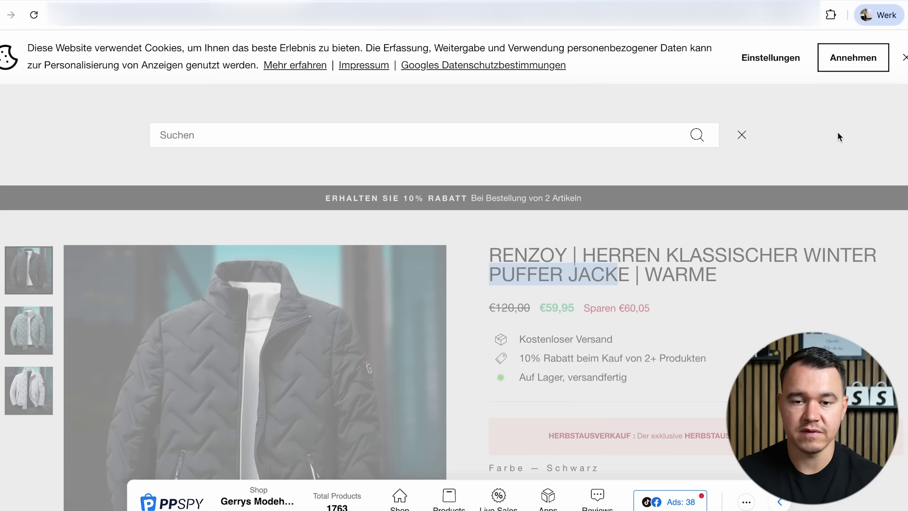
{"action": "type", "text": "puffer"}
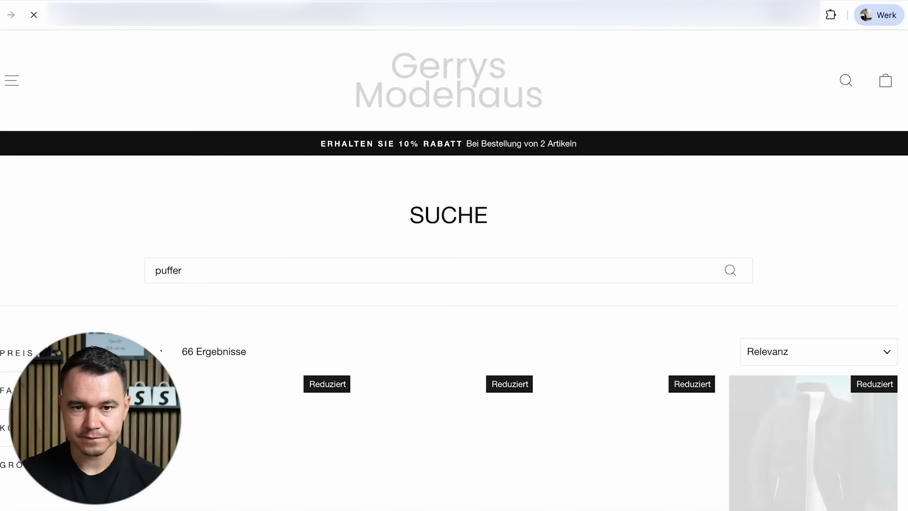
- Look through the Gerrys Modehaus "puffer" search results to review the range of puffer jackets and their prices
{"action": "scroll", "coordinate": [672, 200], "scroll_direction": "down", "scroll_amount": 8}
{"action": "scroll", "coordinate": [646, 270], "scroll_direction": "down", "scroll_amount": 12}
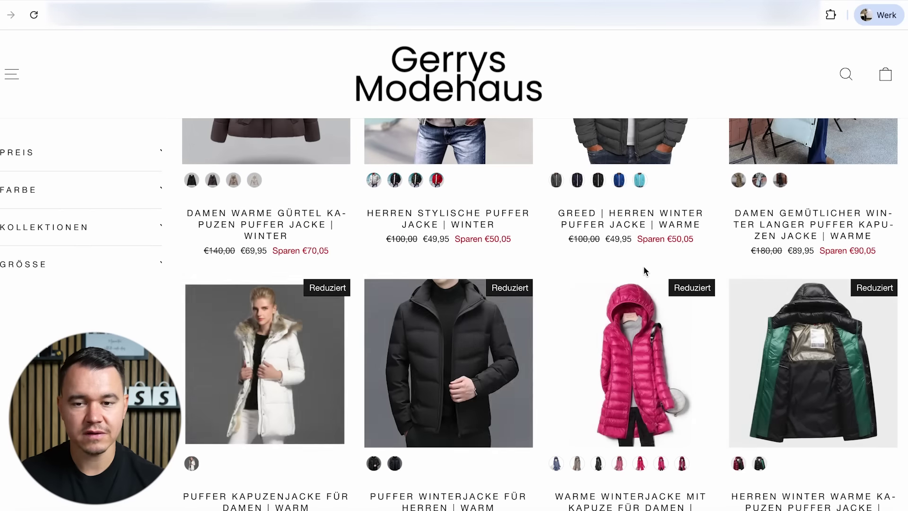
{"action": "scroll", "coordinate": [645, 271], "scroll_direction": "down", "scroll_amount": 15}
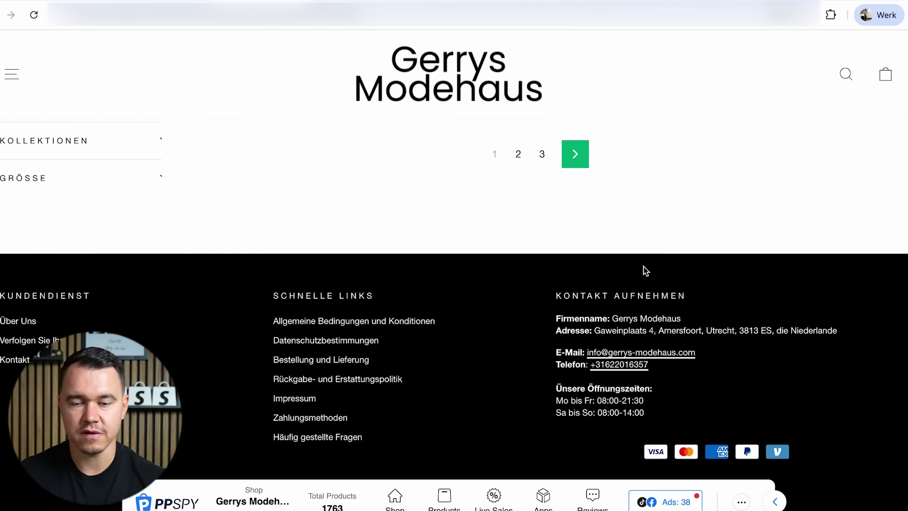
{"action": "scroll", "coordinate": [646, 271], "scroll_direction": "up", "scroll_amount": 10}
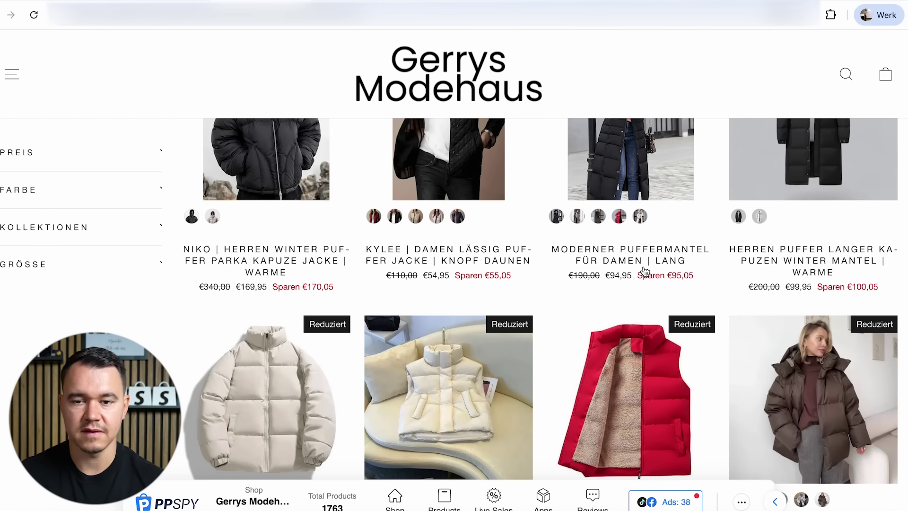
{"action": "scroll", "coordinate": [646, 271], "scroll_direction": "up", "scroll_amount": 8}
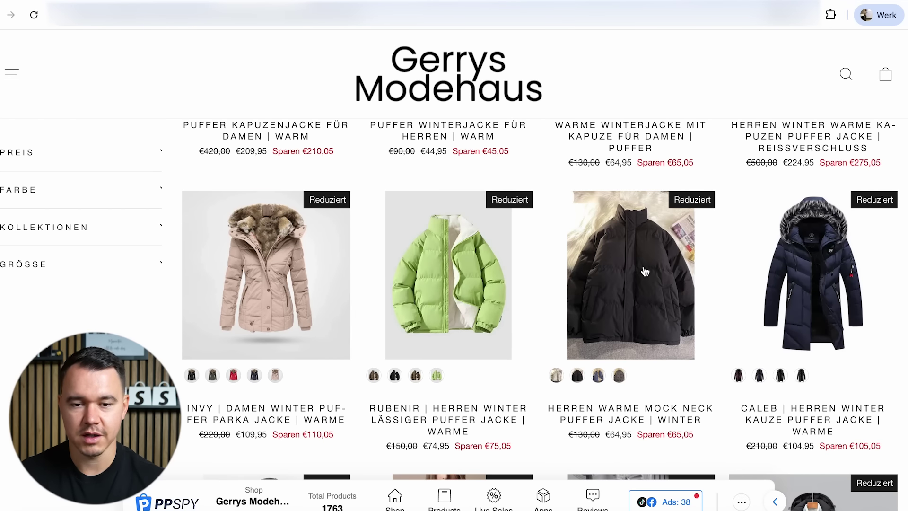
{"action": "scroll", "coordinate": [646, 271], "scroll_direction": "down", "scroll_amount": 15}
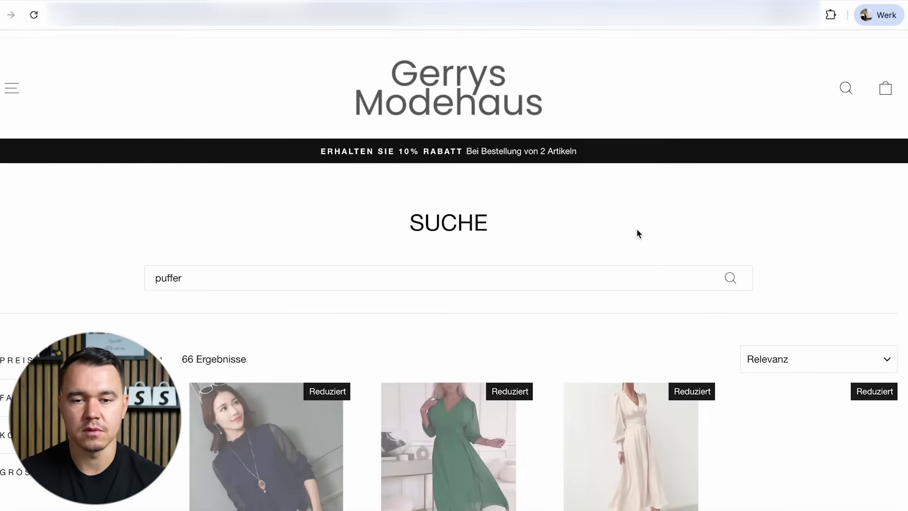
{"action": "scroll", "coordinate": [637, 229], "scroll_direction": "down", "scroll_amount": 6}
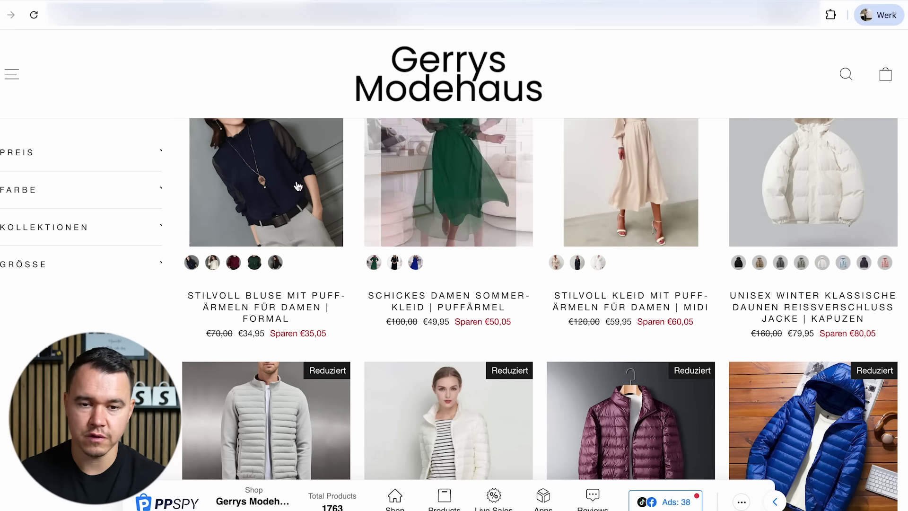
{"action": "scroll", "coordinate": [620, 204], "scroll_direction": "down", "scroll_amount": 5}
{"action": "scroll", "coordinate": [504, 213], "scroll_direction": "down", "scroll_amount": 5}
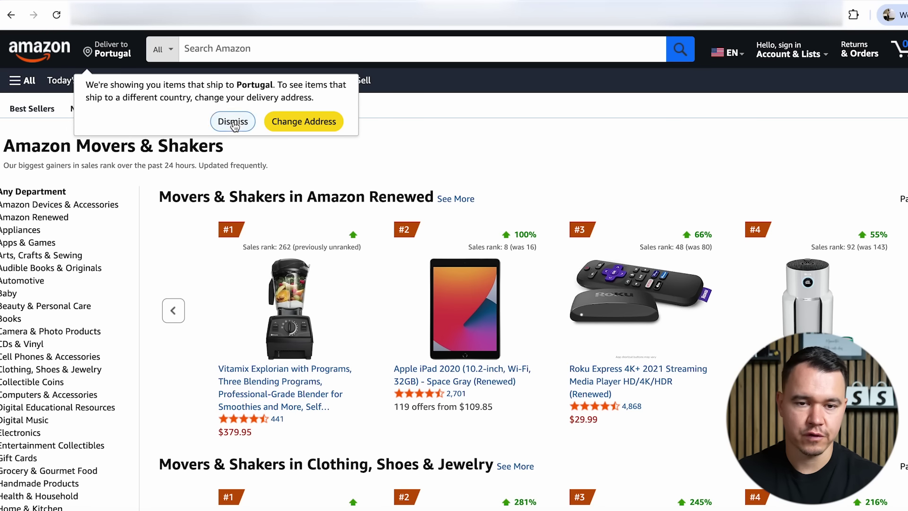
- On Amazon Movers & Shakers, dismiss the delivery location notice and open the Clothing, Shoes & Jewelry category
{"action": "left_click", "coordinate": [234, 122]}
{"action": "scroll", "coordinate": [80, 223], "scroll_direction": "down", "scroll_amount": 1}
{"action": "scroll", "coordinate": [80, 223], "scroll_direction": "down", "scroll_amount": 2}
{"action": "left_click", "coordinate": [61, 315]}
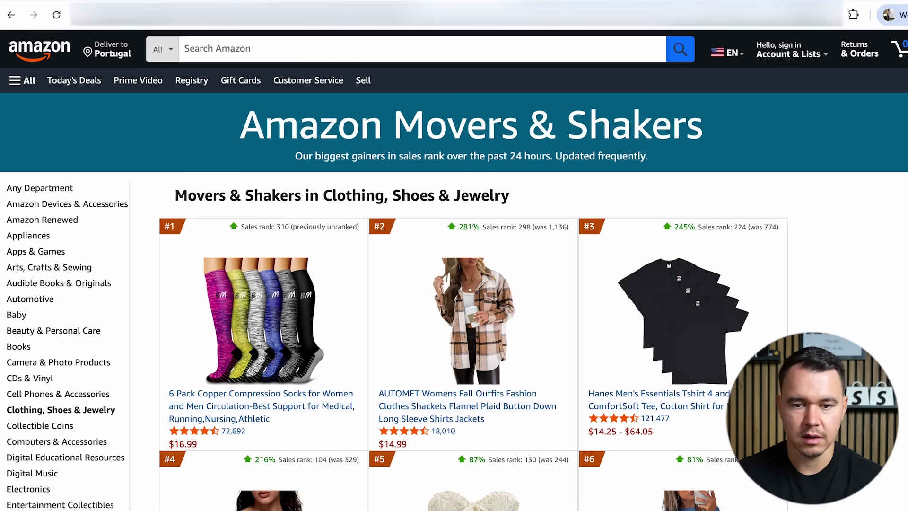
- Browse the Clothing, Shoes & Jewelry Movers & Shakers list for fashion products rising in sales rank
{"action": "scroll", "coordinate": [454, 270], "scroll_direction": "down", "scroll_amount": 4}
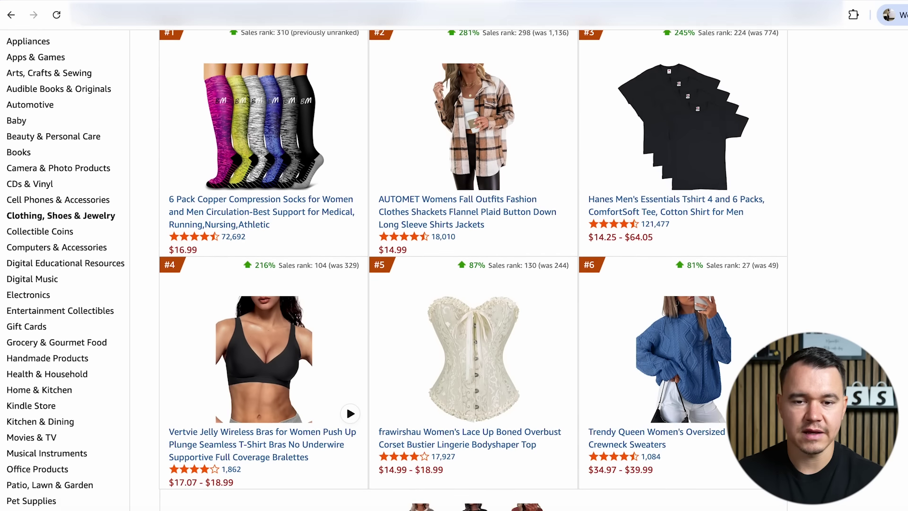
{"action": "scroll", "coordinate": [454, 270], "scroll_direction": "down", "scroll_amount": 6}
{"action": "scroll", "coordinate": [454, 269], "scroll_direction": "down", "scroll_amount": 9}
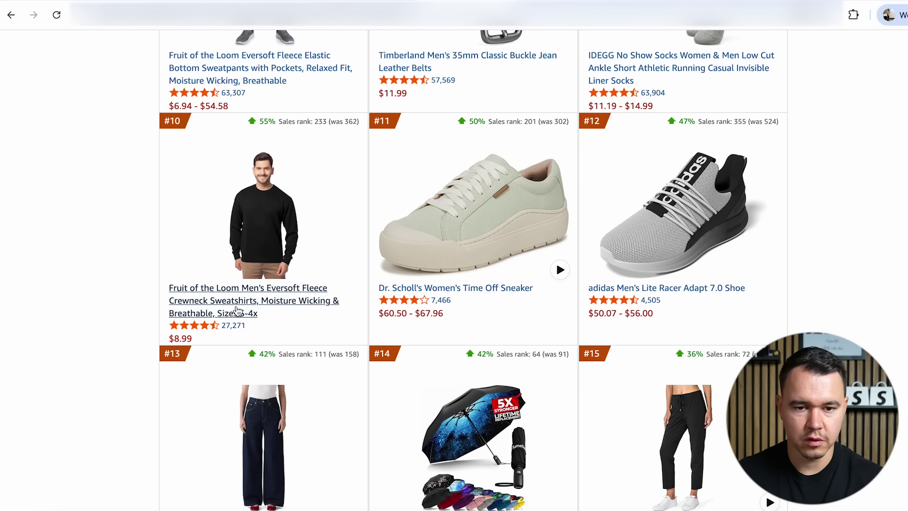
{"action": "scroll", "coordinate": [295, 311], "scroll_direction": "down", "scroll_amount": 1}
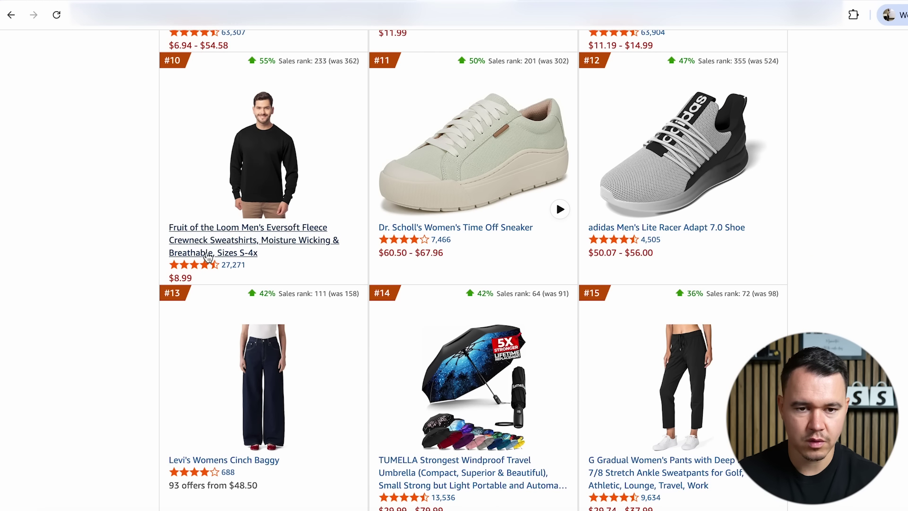
{"action": "scroll", "coordinate": [273, 262], "scroll_direction": "down", "scroll_amount": 3}
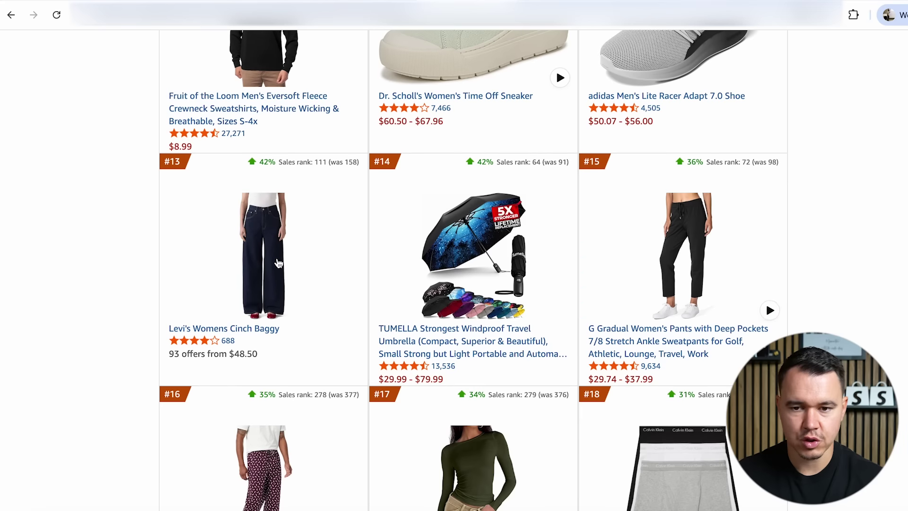
- Examine the clothing gainers from rank #13 down to #46 for fashion items with growing demand, and return up the list
{"action": "scroll", "coordinate": [720, 308], "scroll_direction": "down", "scroll_amount": 6}
{"action": "scroll", "coordinate": [776, 310], "scroll_direction": "down", "scroll_amount": 5}
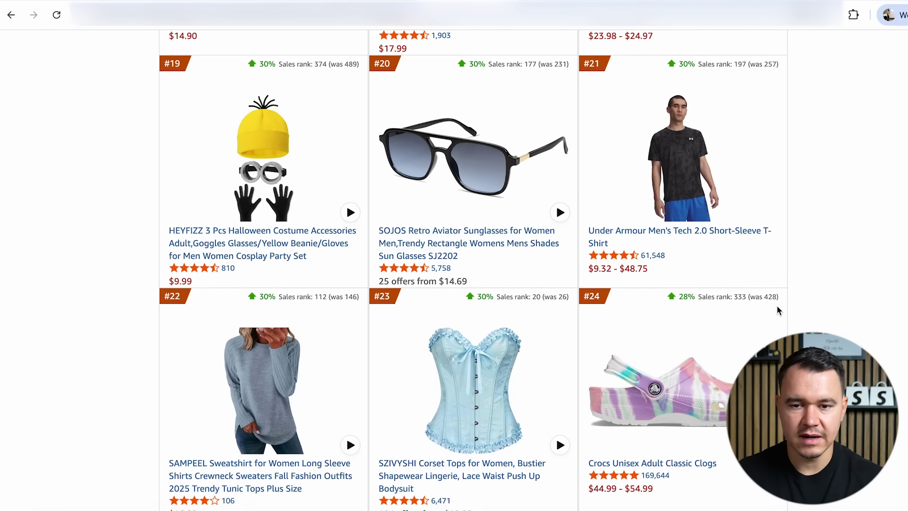
{"action": "scroll", "coordinate": [777, 307], "scroll_direction": "down", "scroll_amount": 6}
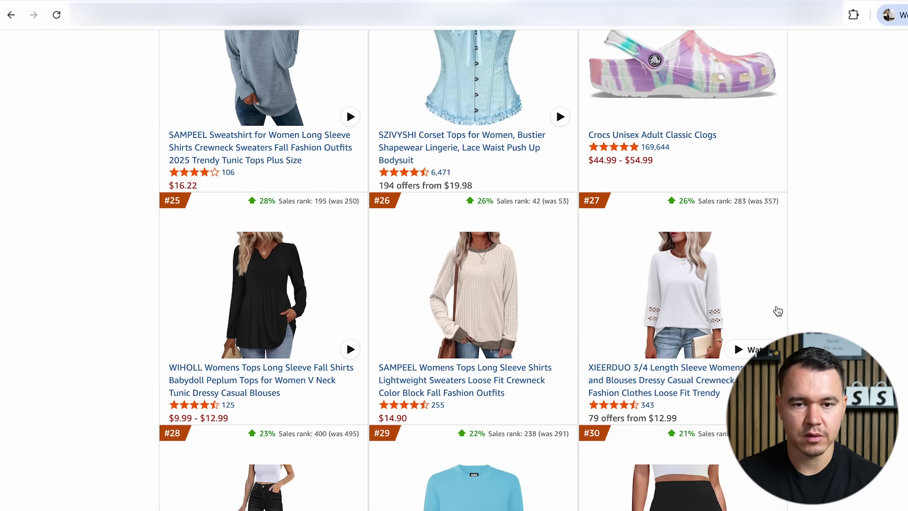
{"action": "scroll", "coordinate": [779, 311], "scroll_direction": "down", "scroll_amount": 5}
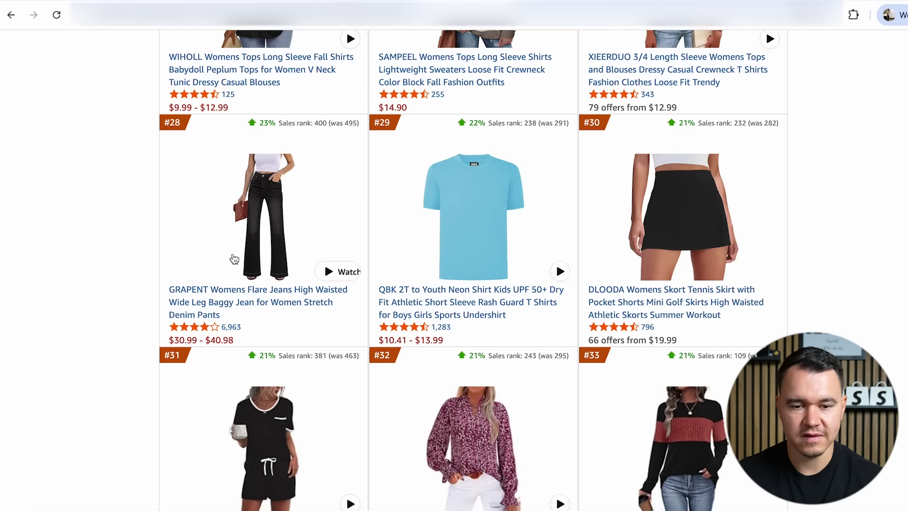
{"action": "scroll", "coordinate": [534, 322], "scroll_direction": "down", "scroll_amount": 5}
{"action": "scroll", "coordinate": [728, 308], "scroll_direction": "down", "scroll_amount": 5}
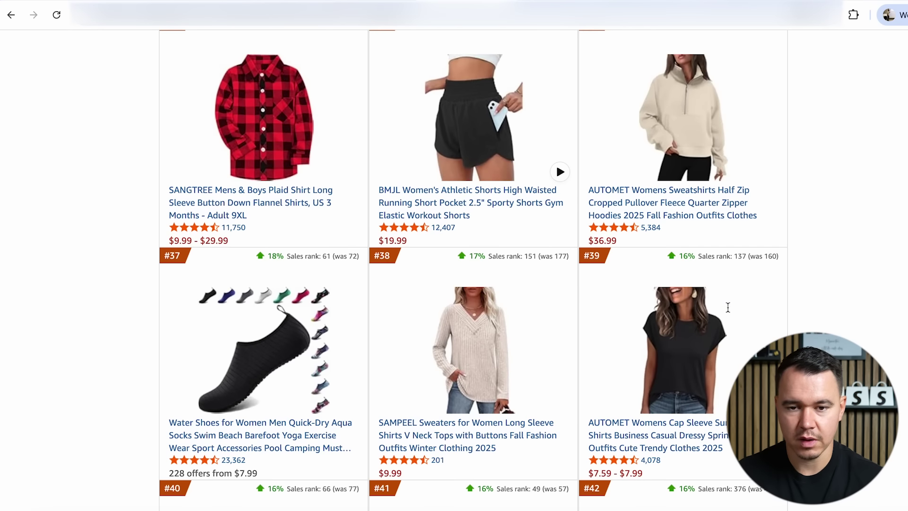
{"action": "scroll", "coordinate": [738, 322], "scroll_direction": "down", "scroll_amount": 5}
{"action": "scroll", "coordinate": [737, 322], "scroll_direction": "down", "scroll_amount": 5}
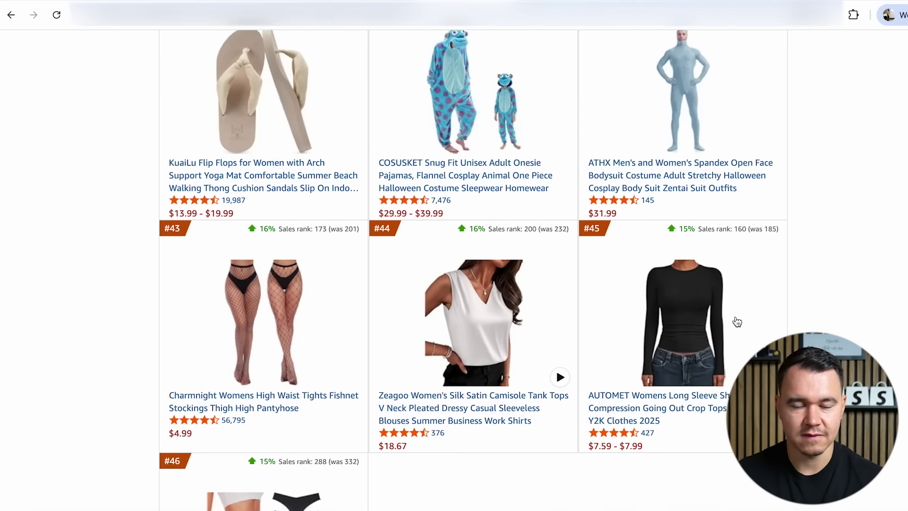
{"action": "scroll", "coordinate": [737, 322], "scroll_direction": "up", "scroll_amount": 13}
{"action": "scroll", "coordinate": [737, 323], "scroll_direction": "up", "scroll_amount": 12}
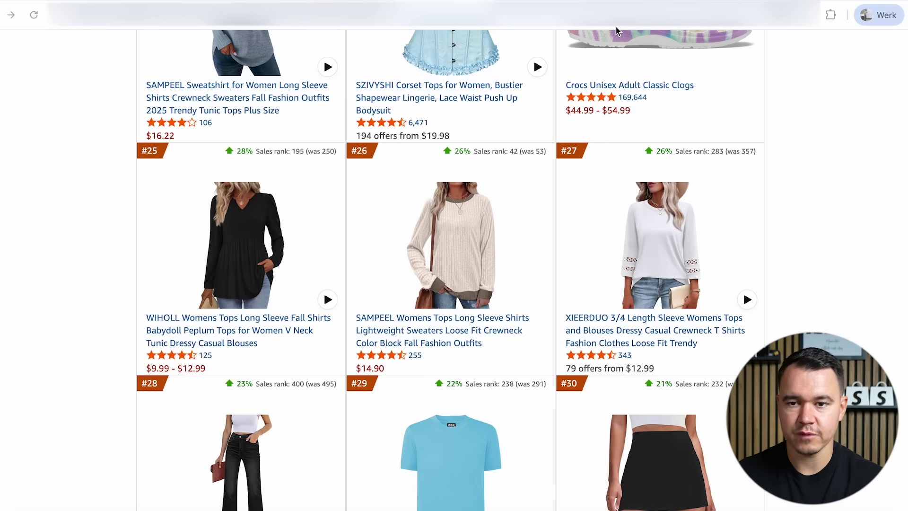
{"action": "scroll", "coordinate": [576, 193], "scroll_direction": "up", "scroll_amount": 10}
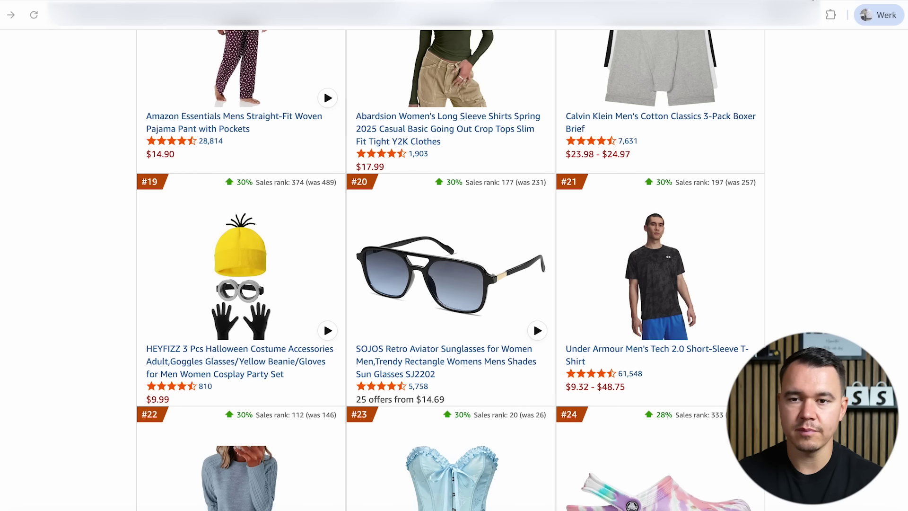
{"action": "scroll", "coordinate": [776, 104], "scroll_direction": "up", "scroll_amount": 10}
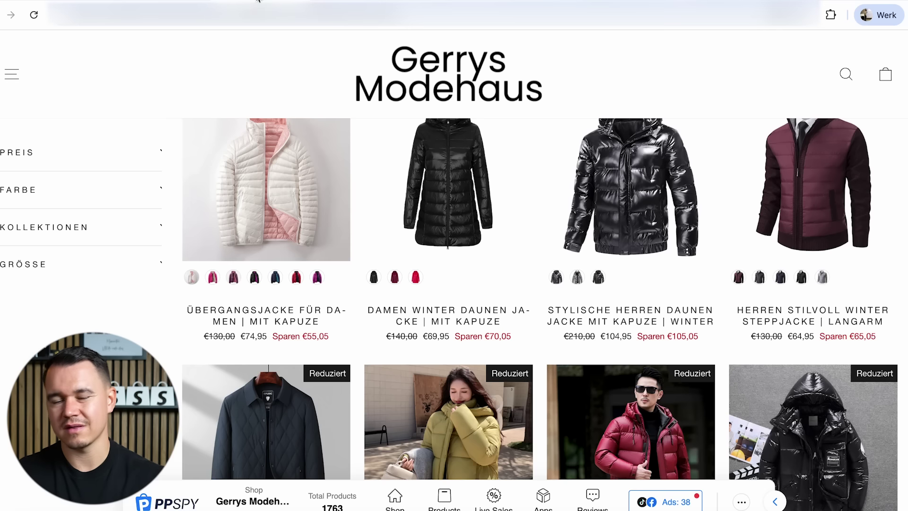
- Switch to the Gerrys Modehaus store, check its monthly visits from June to August 2025 with Similarweb, and close the traffic overview
{"action": "scroll", "coordinate": [649, 91], "scroll_direction": "up", "scroll_amount": 2}
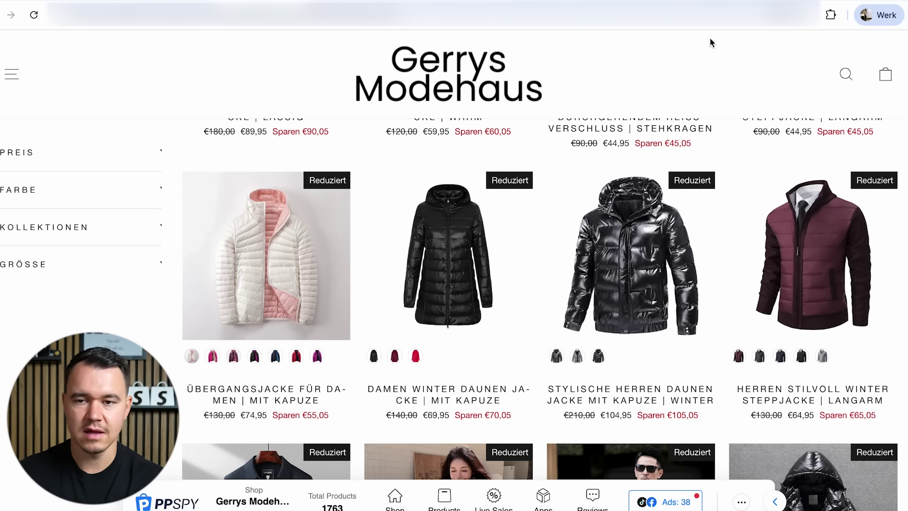
{"action": "left_click", "coordinate": [831, 15]}
{"action": "left_click", "coordinate": [705, 310]}
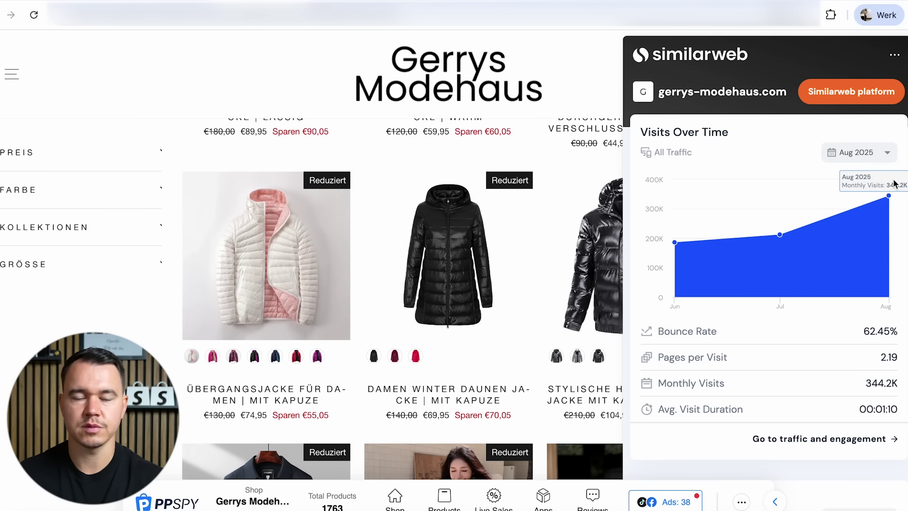
{"action": "mouse_move", "coordinate": [781, 224]}
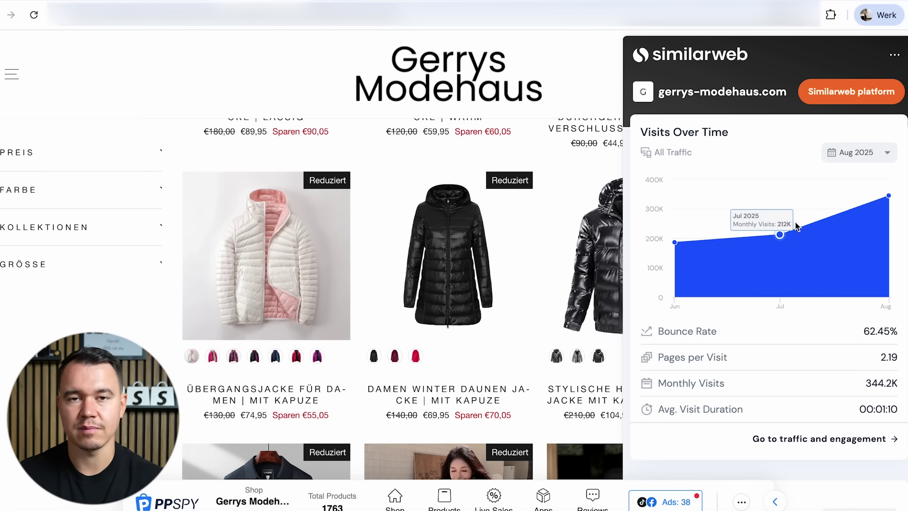
{"action": "mouse_move", "coordinate": [868, 201]}
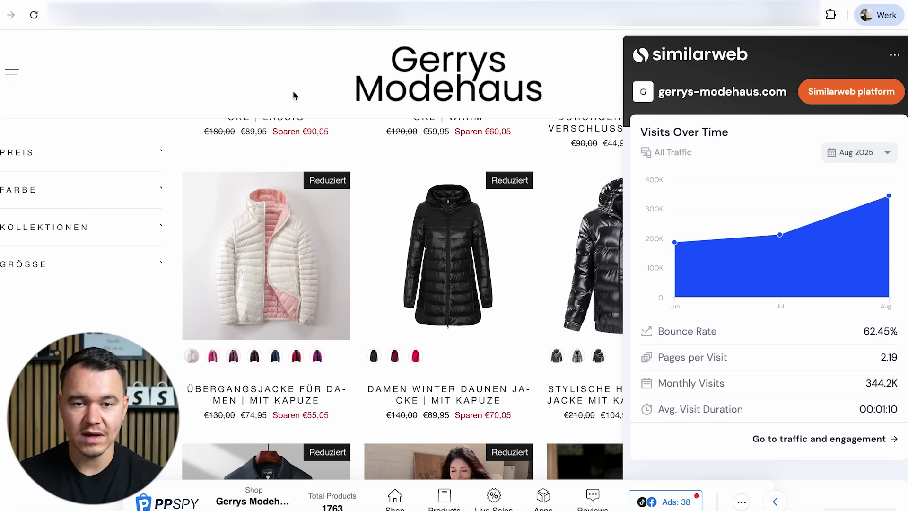
{"action": "left_click", "coordinate": [161, 88]}
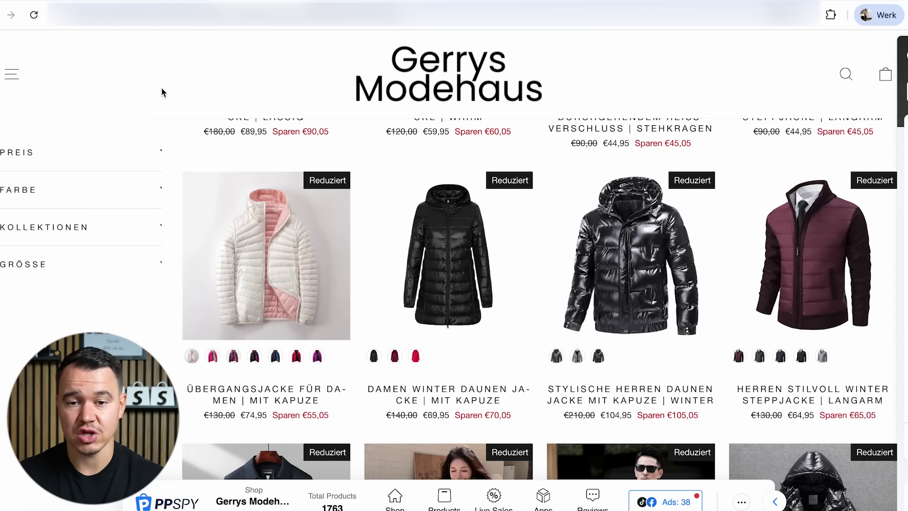
- Return to Amazon Movers & Shakers in Clothing, Shoes & Jewelry and open the Toys & Games category
{"action": "scroll", "coordinate": [490, 242], "scroll_direction": "up", "scroll_amount": 15}
{"action": "scroll", "coordinate": [491, 243], "scroll_direction": "up", "scroll_amount": 2}
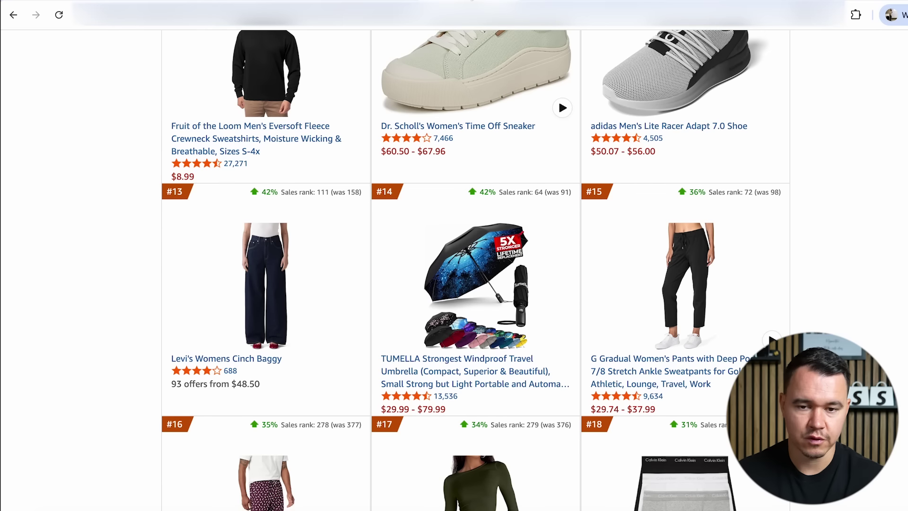
{"action": "scroll", "coordinate": [483, 244], "scroll_direction": "down", "scroll_amount": 8}
{"action": "scroll", "coordinate": [483, 244], "scroll_direction": "up", "scroll_amount": 20}
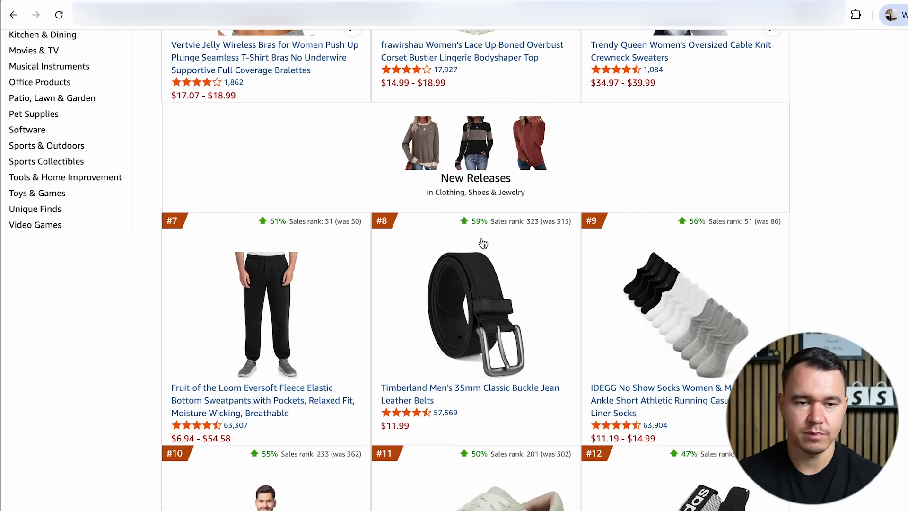
{"action": "scroll", "coordinate": [78, 256], "scroll_direction": "down", "scroll_amount": 4}
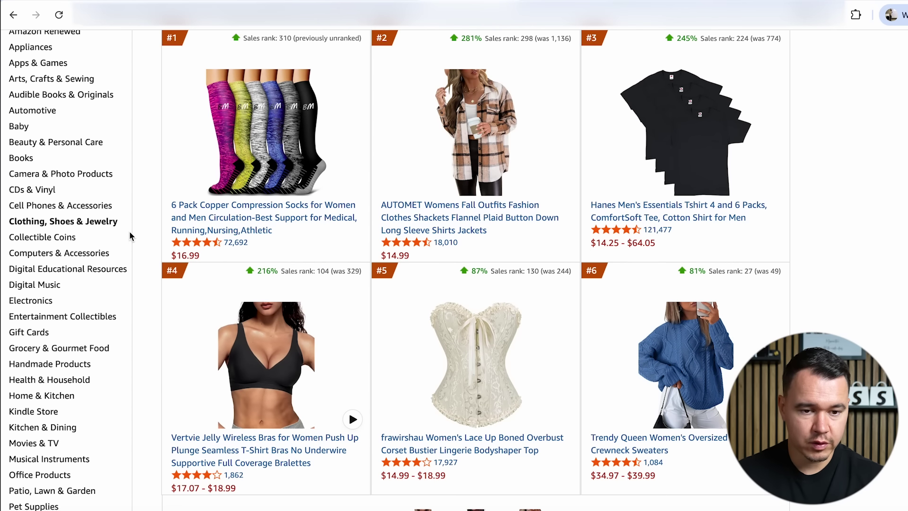
{"action": "scroll", "coordinate": [52, 276], "scroll_direction": "down", "scroll_amount": 2}
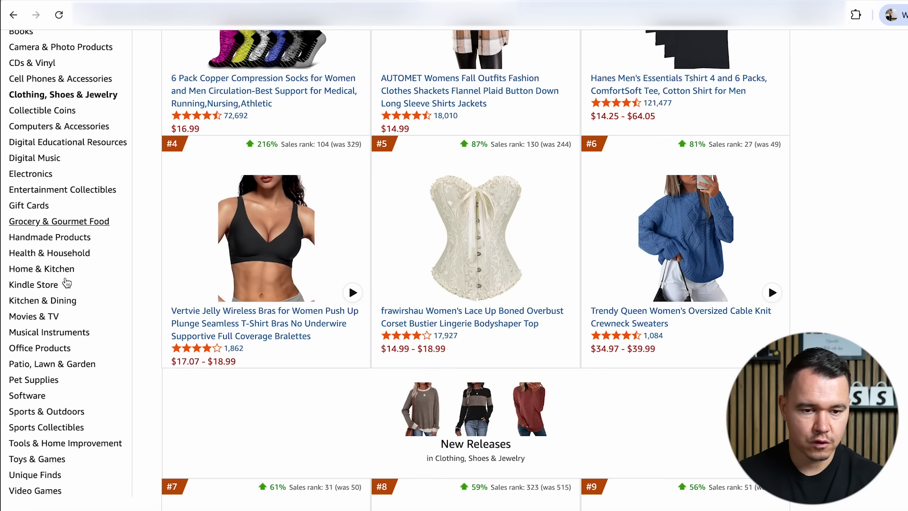
{"action": "left_click", "coordinate": [51, 460]}
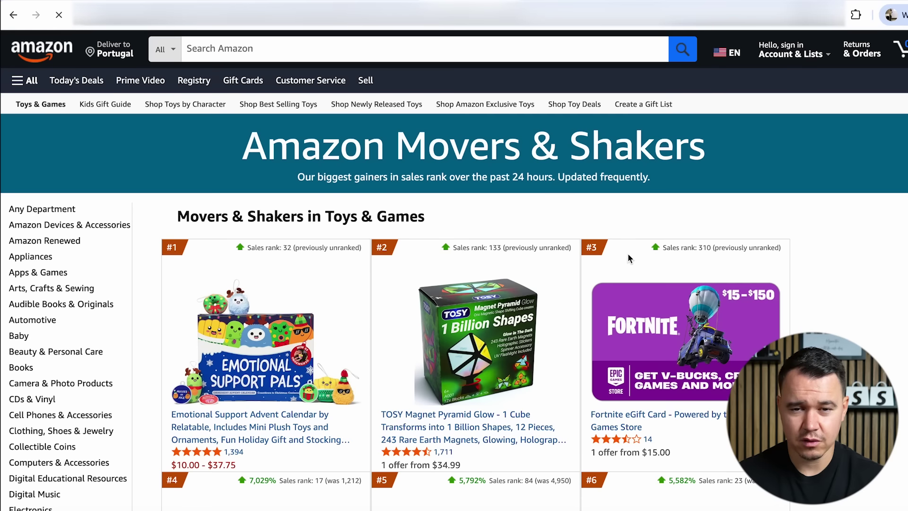
- Browse the Toys & Games Movers & Shakers list for toys with strong gains in sales rank
{"action": "scroll", "coordinate": [802, 260], "scroll_direction": "down", "scroll_amount": 4}
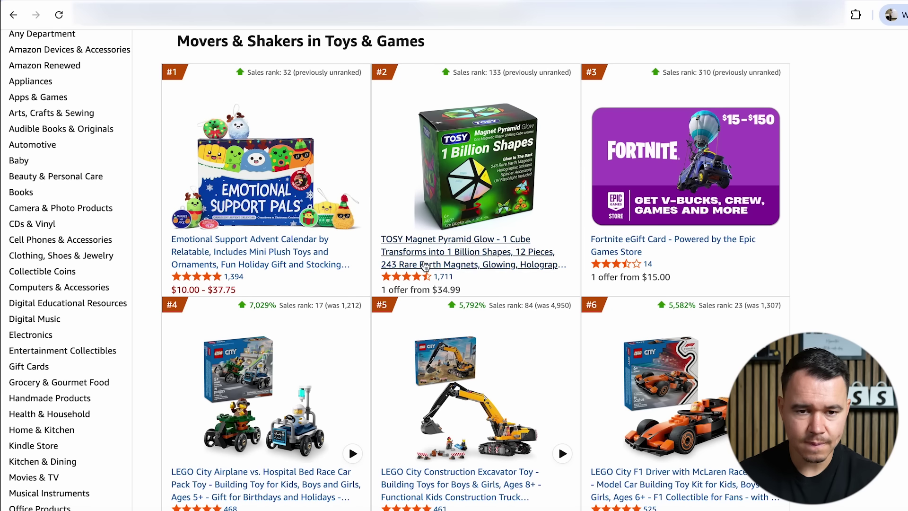
{"action": "scroll", "coordinate": [279, 268], "scroll_direction": "down", "scroll_amount": 15}
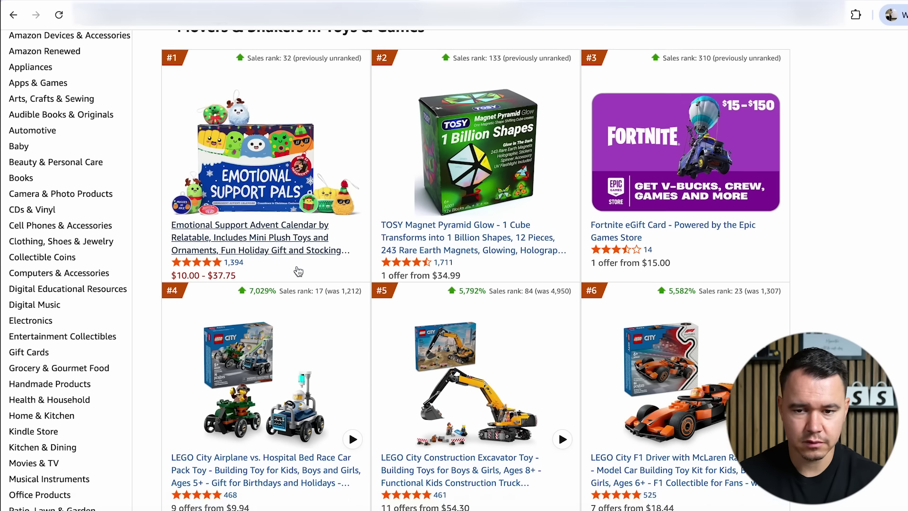
{"action": "scroll", "coordinate": [794, 298], "scroll_direction": "down", "scroll_amount": 8}
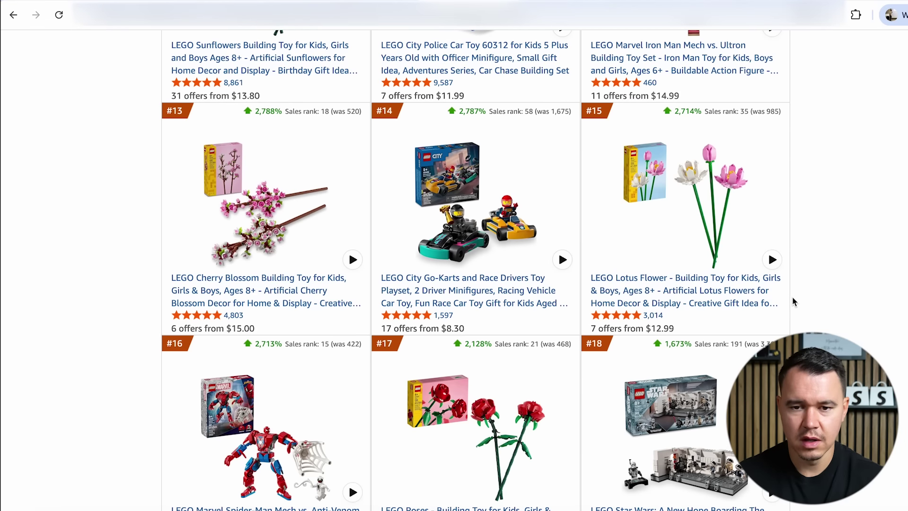
{"action": "scroll", "coordinate": [473, 289], "scroll_direction": "down", "scroll_amount": 3}
{"action": "scroll", "coordinate": [612, 304], "scroll_direction": "down", "scroll_amount": 7}
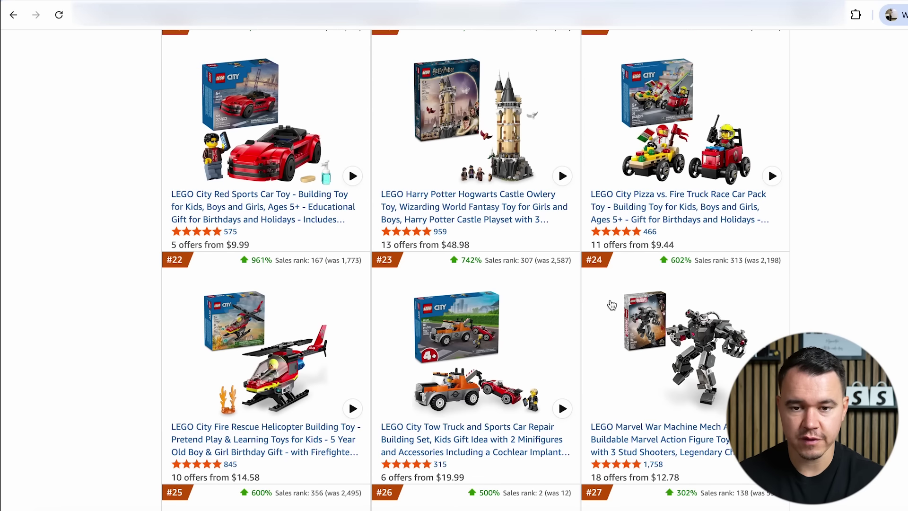
{"action": "scroll", "coordinate": [613, 305], "scroll_direction": "down", "scroll_amount": 7}
{"action": "scroll", "coordinate": [530, 312], "scroll_direction": "down", "scroll_amount": 8}
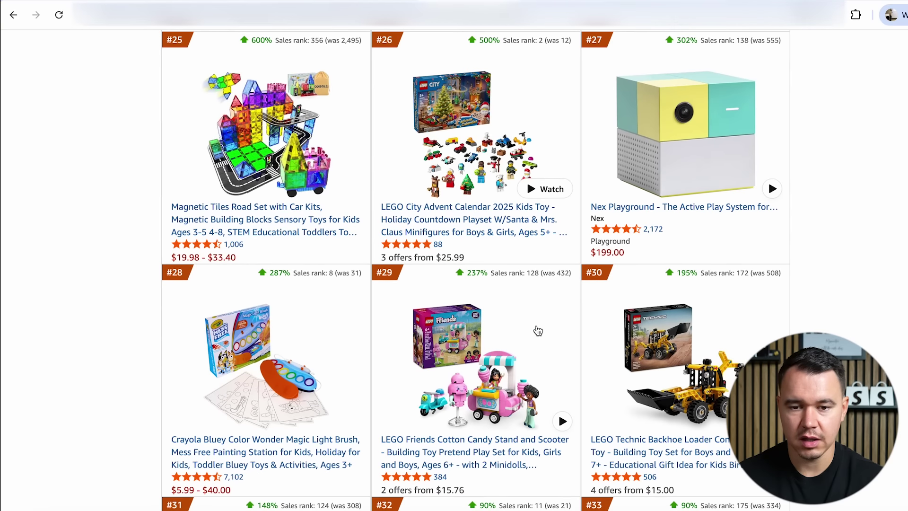
{"action": "scroll", "coordinate": [702, 213], "scroll_direction": "up", "scroll_amount": 16}
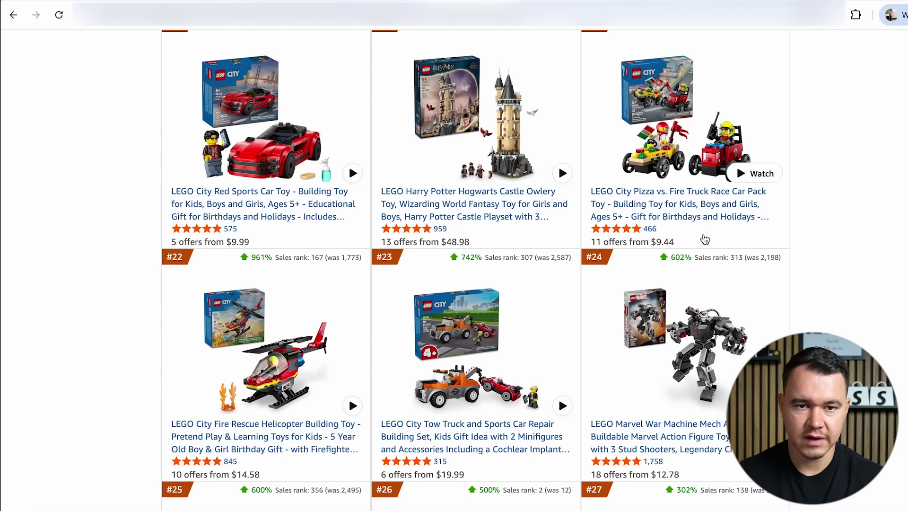
{"action": "scroll", "coordinate": [705, 239], "scroll_direction": "up", "scroll_amount": 13}
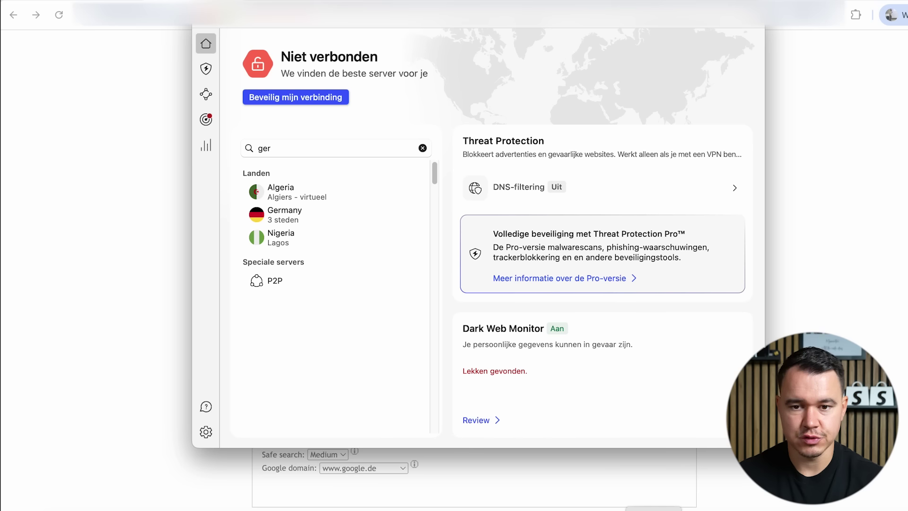
- In the VPN app, search the locations for "unit" and connect to the United Kingdom
{"action": "left_click", "coordinate": [423, 148]}
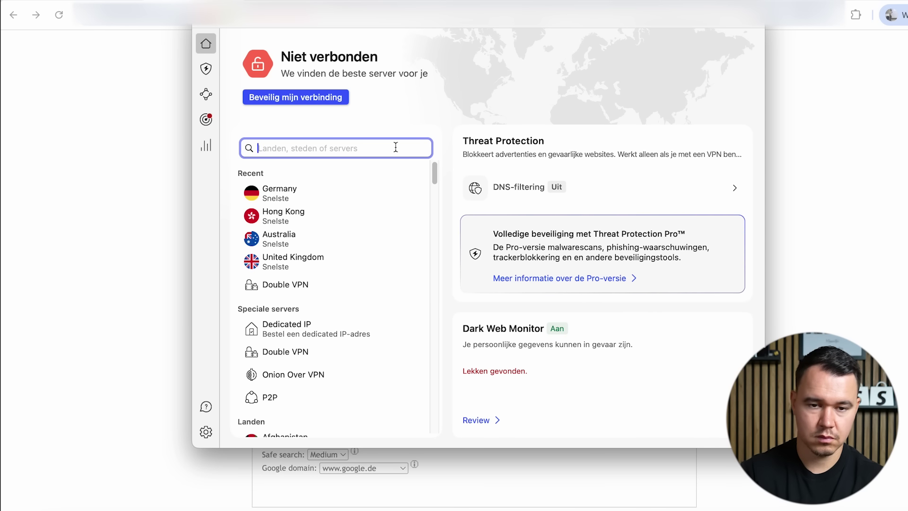
{"action": "type", "text": "uni"}
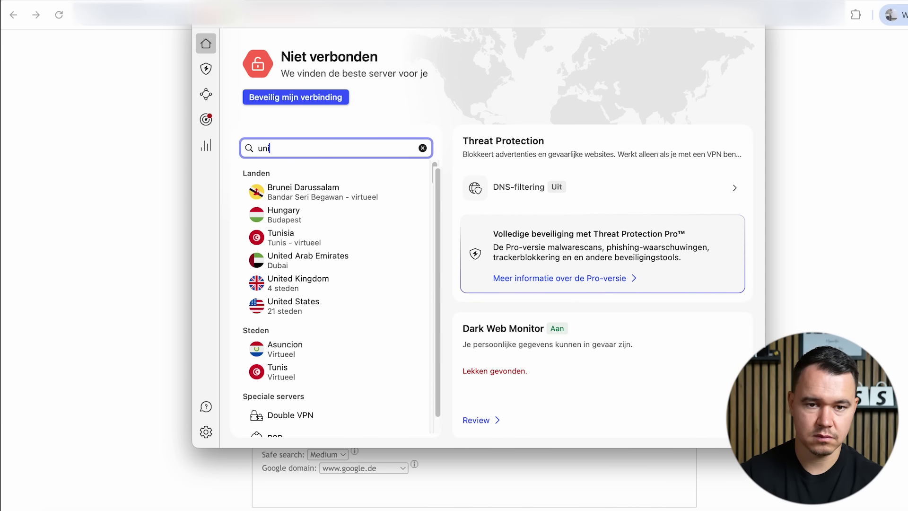
{"action": "type", "text": "y"}
{"action": "type", "text": "t"}
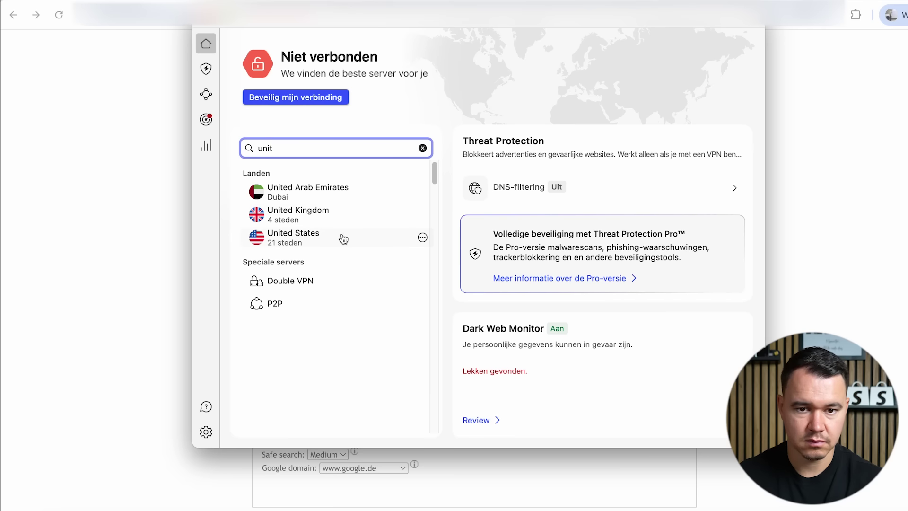
{"action": "left_click", "coordinate": [311, 215]}
{"action": "left_click", "coordinate": [862, 192]}
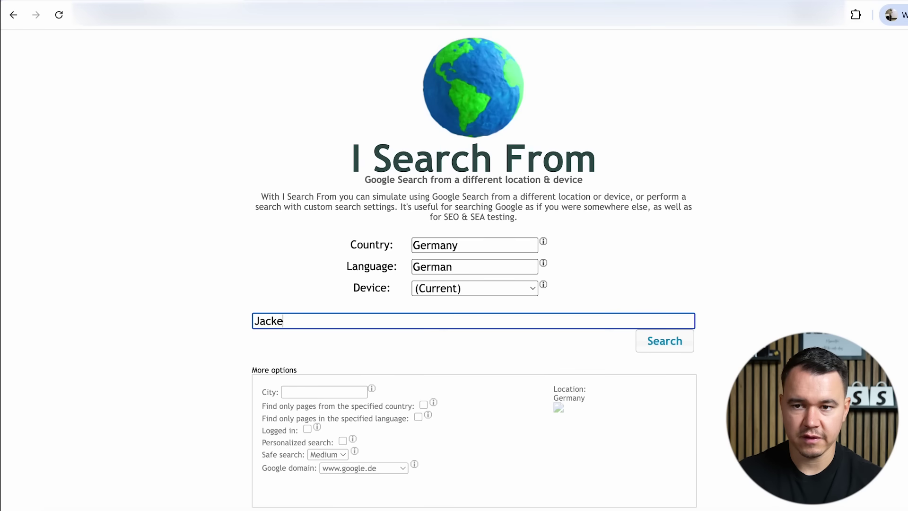
- Switch to the incognito Google results for "kids toys" and open the sponsored Lunamoa listing for Magnetic Minecraft Building Blocks
{"action": "left_click", "coordinate": [905, 14]}
{"action": "left_click", "coordinate": [843, 79]}
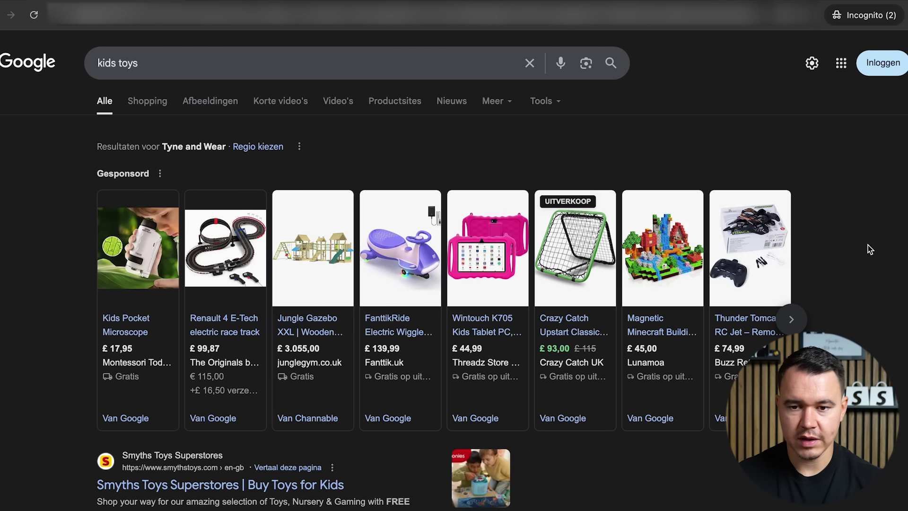
{"action": "mouse_move", "coordinate": [645, 334]}
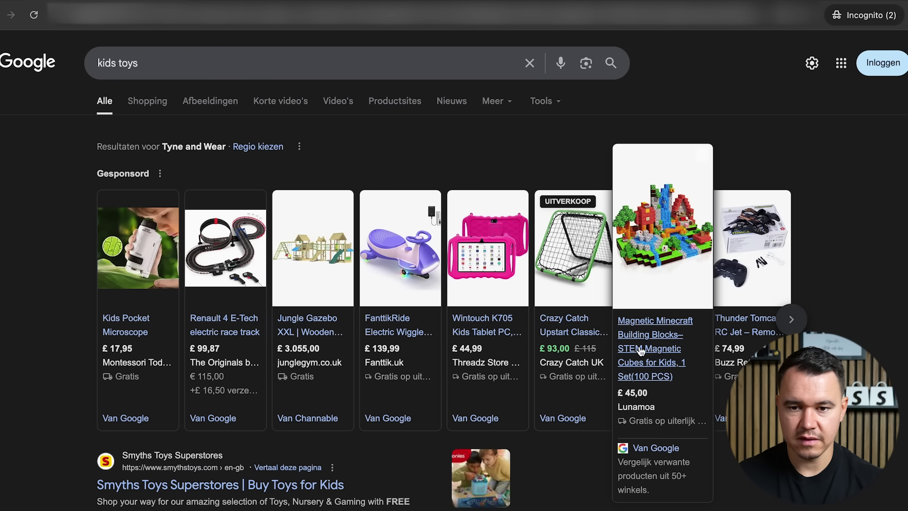
{"action": "left_click", "coordinate": [642, 352]}
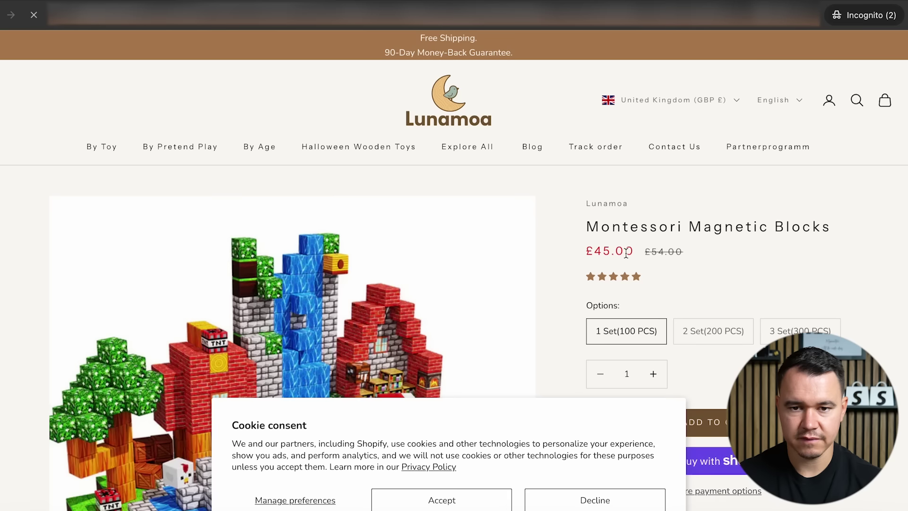
- Review the Montessori Magnetic Blocks product page on Lunamoa, including its images, description and discounted add-on offers
{"action": "scroll", "coordinate": [807, 304], "scroll_direction": "down", "scroll_amount": 10}
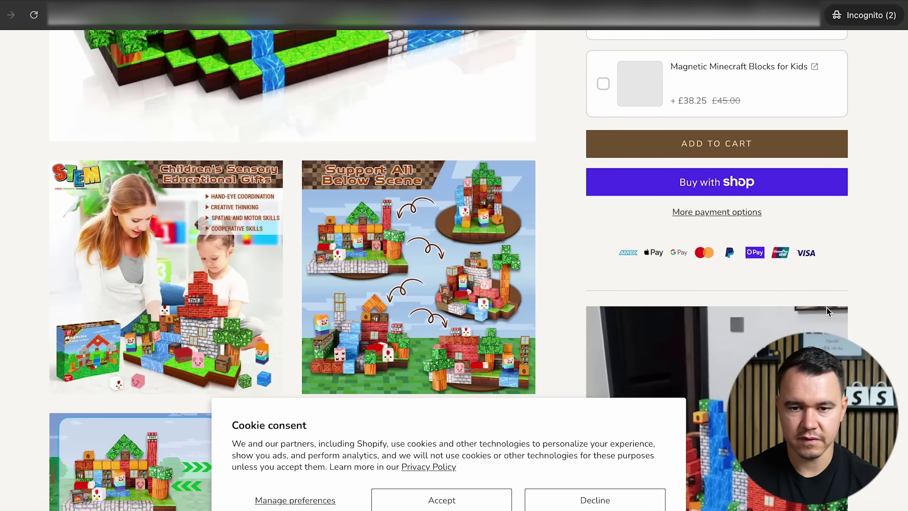
{"action": "scroll", "coordinate": [825, 314], "scroll_direction": "down", "scroll_amount": 6}
{"action": "scroll", "coordinate": [817, 317], "scroll_direction": "up", "scroll_amount": 8}
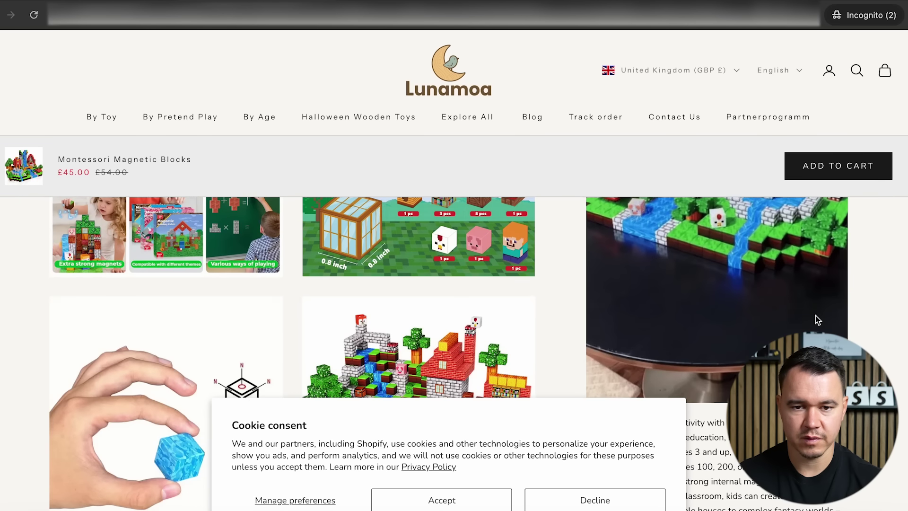
{"action": "scroll", "coordinate": [814, 322], "scroll_direction": "up", "scroll_amount": 6}
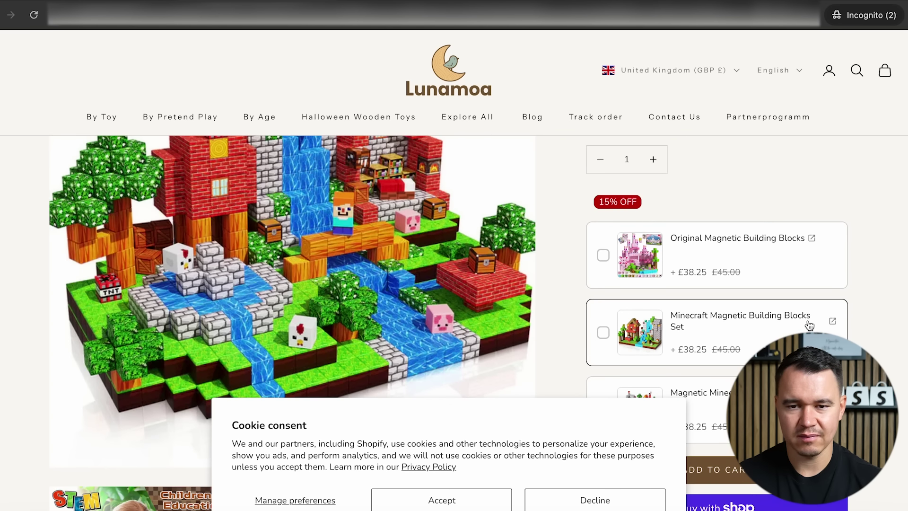
- Return to the "kids toys" results and open the sponsored Octopus Robot Toy listing from Little Fashion UK to view its product page
{"action": "scroll", "coordinate": [810, 325], "scroll_direction": "up", "scroll_amount": 5}
{"action": "left_click", "coordinate": [122, 1]}
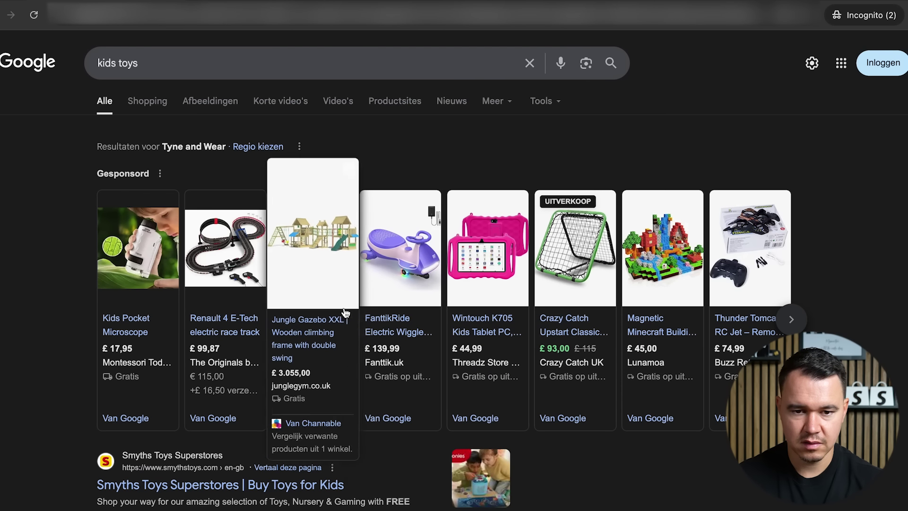
{"action": "left_click", "coordinate": [787, 326]}
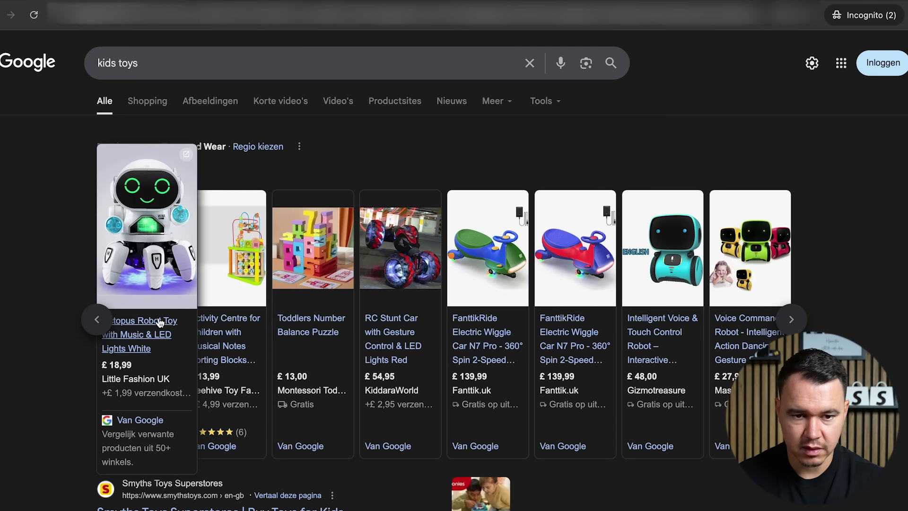
{"action": "left_click", "coordinate": [153, 341]}
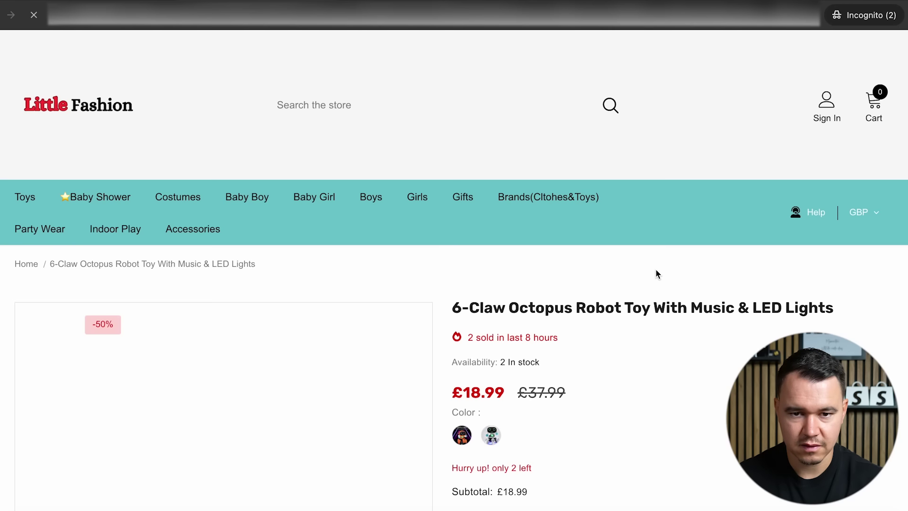
{"action": "scroll", "coordinate": [717, 356], "scroll_direction": "down", "scroll_amount": 3}
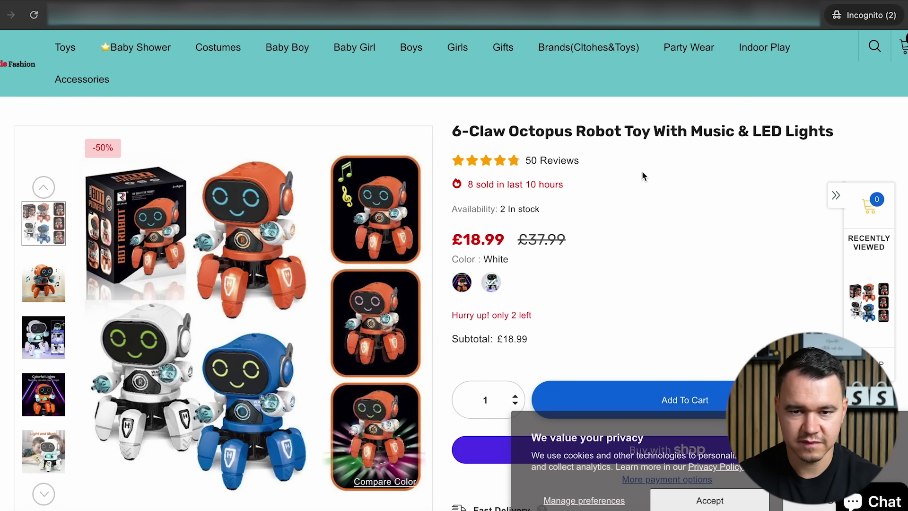
- Go back to the "kids toys" results, advance the sponsored products, and open Lunamoa's Montessori Wooden Tool Set listing
{"action": "left_click", "coordinate": [213, 2]}
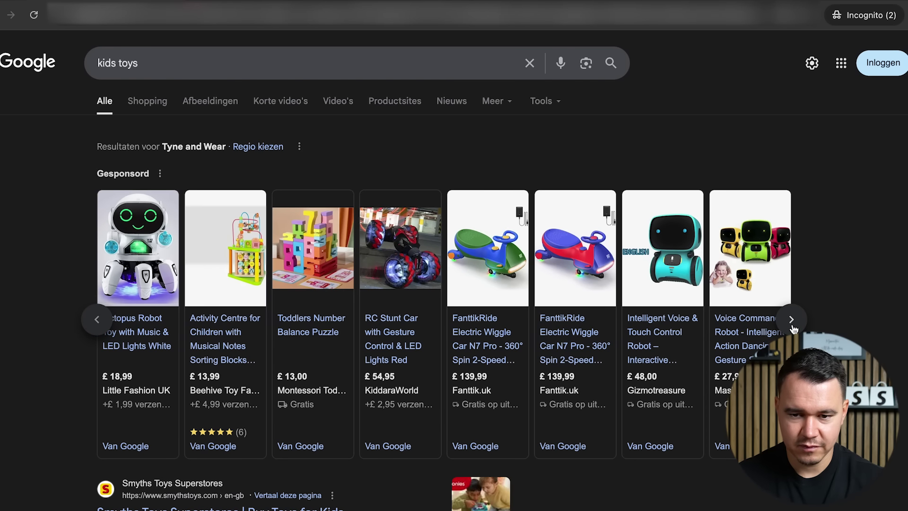
{"action": "left_click", "coordinate": [791, 322]}
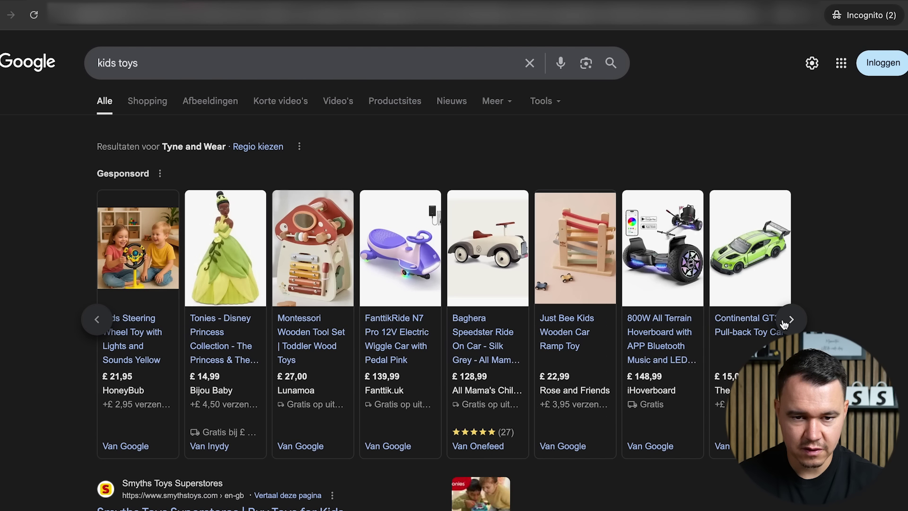
{"action": "left_click", "coordinate": [288, 331]}
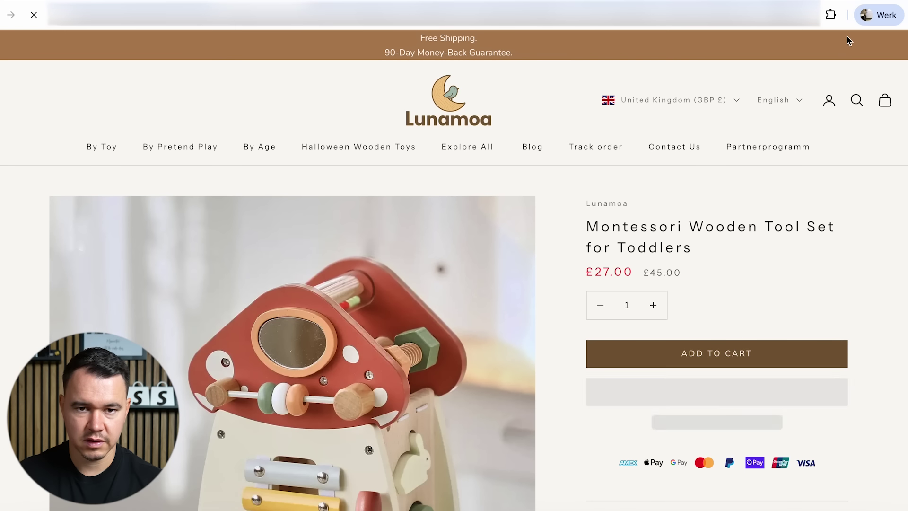
- Check the traffic data for lunamoa.com with the Similarweb extension in the Werk browser profile
{"action": "left_click", "coordinate": [829, 16]}
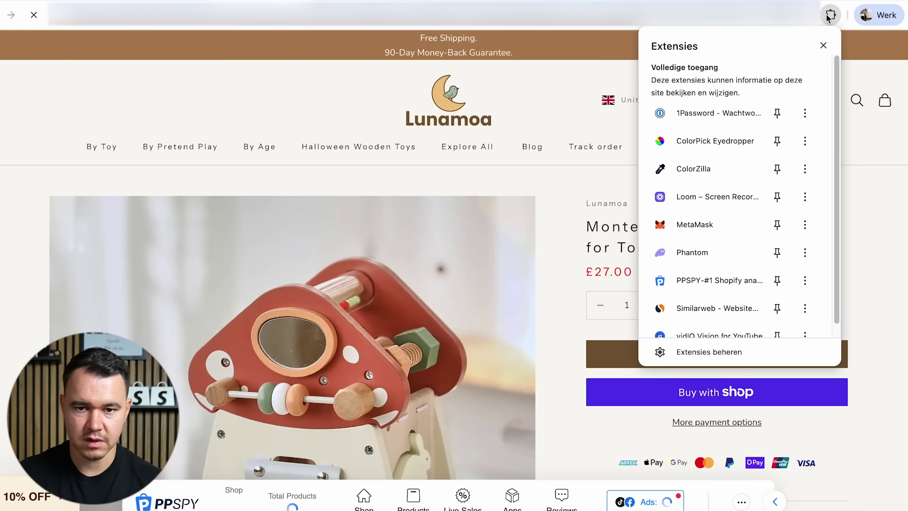
{"action": "left_click", "coordinate": [701, 308]}
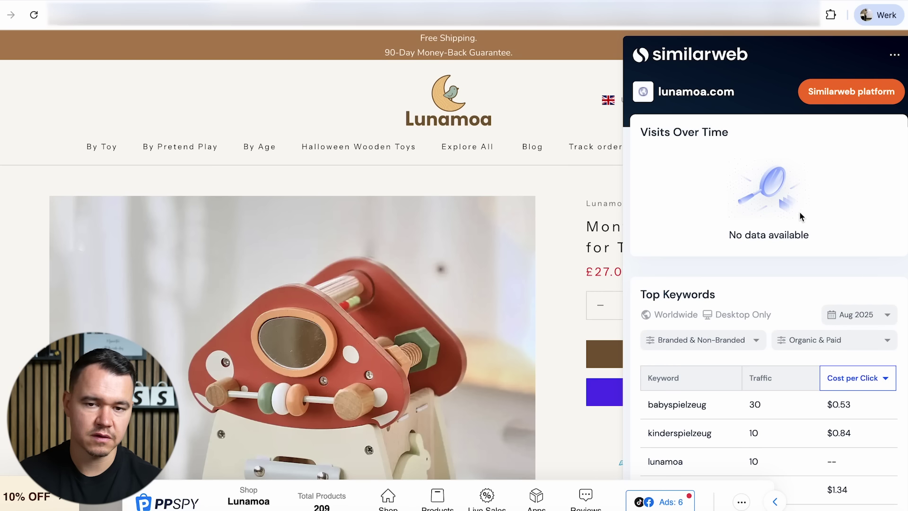
{"action": "left_click", "coordinate": [524, 187]}
- Review the Montessori Wooden Tool Set page on Lunamoa, including its images, description and lower sections
{"action": "scroll", "coordinate": [590, 251], "scroll_direction": "down", "scroll_amount": 15}
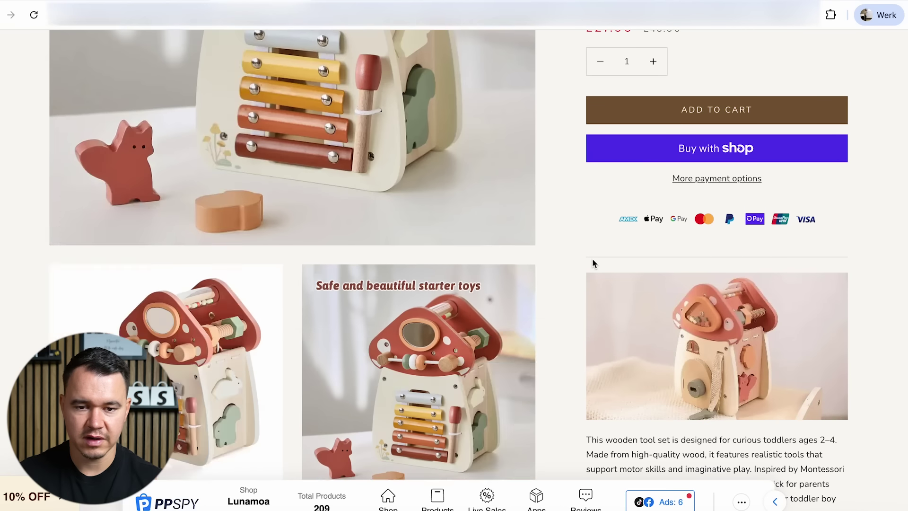
{"action": "scroll", "coordinate": [528, 321], "scroll_direction": "down", "scroll_amount": 7}
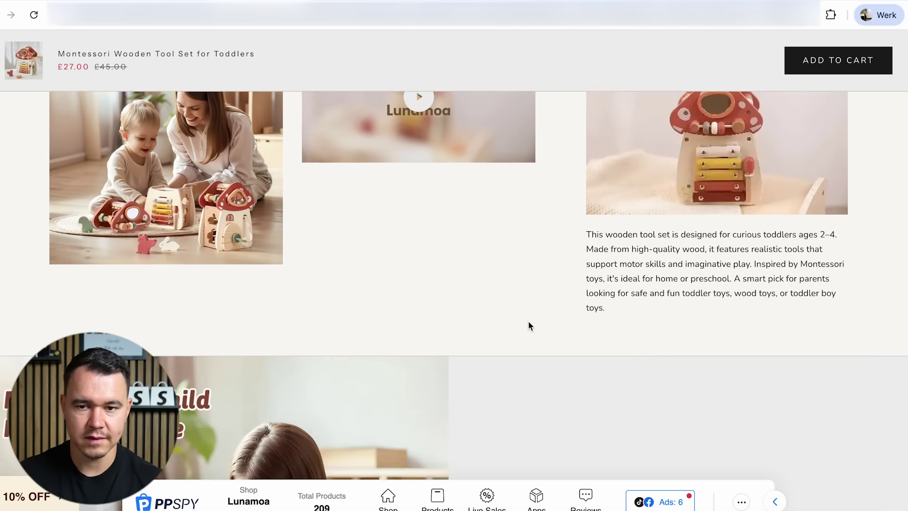
{"action": "scroll", "coordinate": [528, 325], "scroll_direction": "down", "scroll_amount": 10}
{"action": "scroll", "coordinate": [529, 325], "scroll_direction": "up", "scroll_amount": 20}
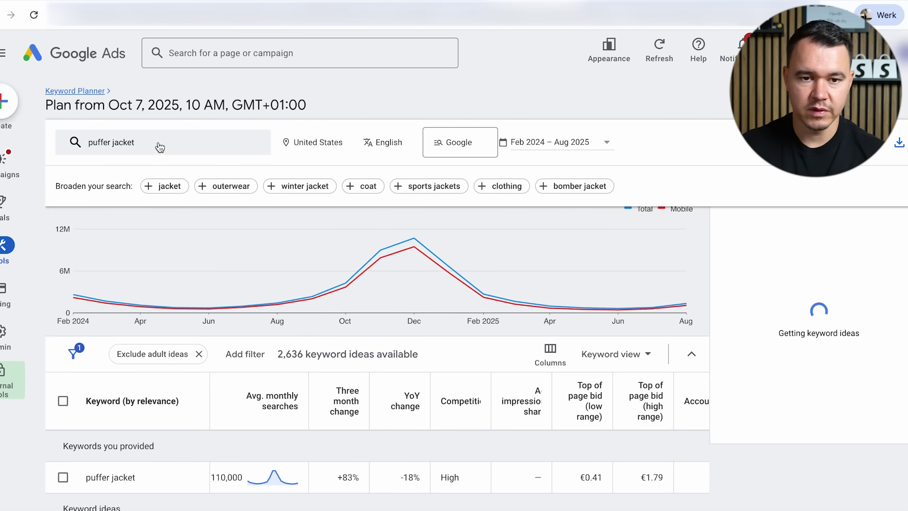
- In Google Ads Keyword Planner, replace the "puffer jacket" keyword with "kids toys" and examine its search volume trend
{"action": "left_click", "coordinate": [159, 148]}
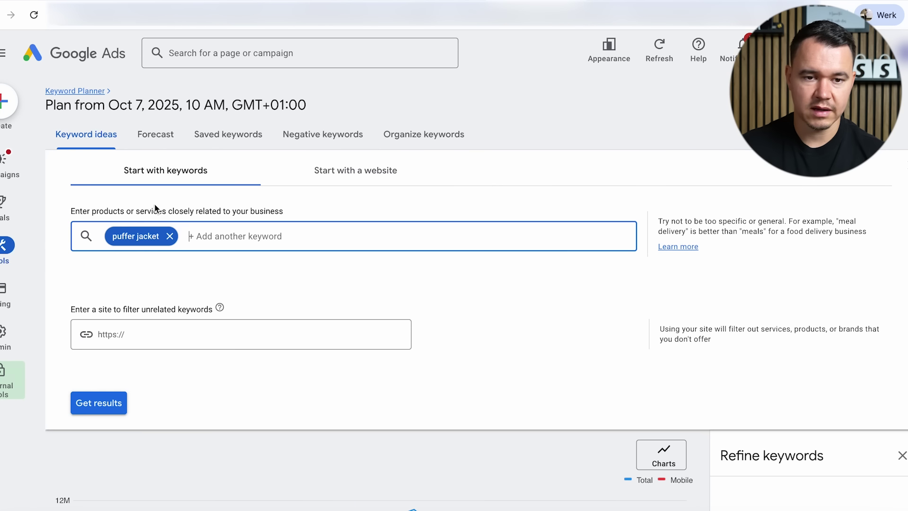
{"action": "left_click", "coordinate": [169, 237]}
{"action": "type", "text": "kids"}
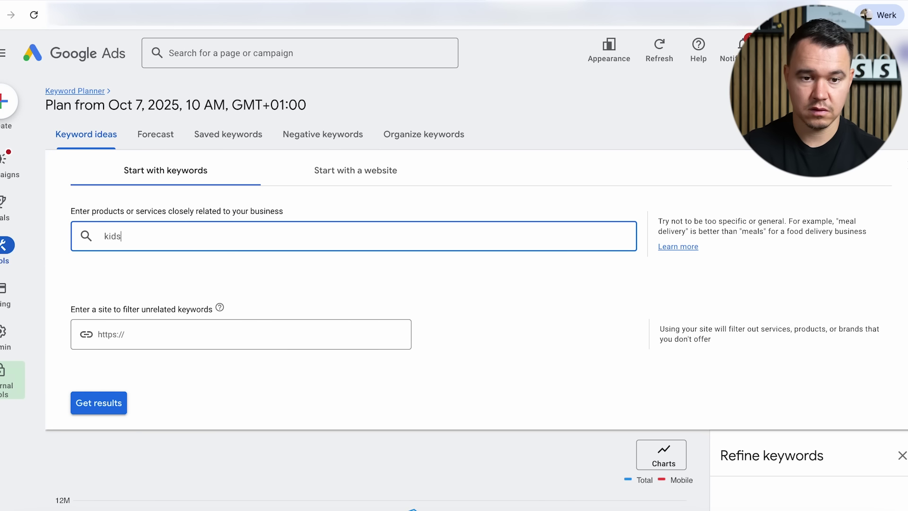
{"action": "type", "text": " toys"}
{"action": "key", "text": "Return"}
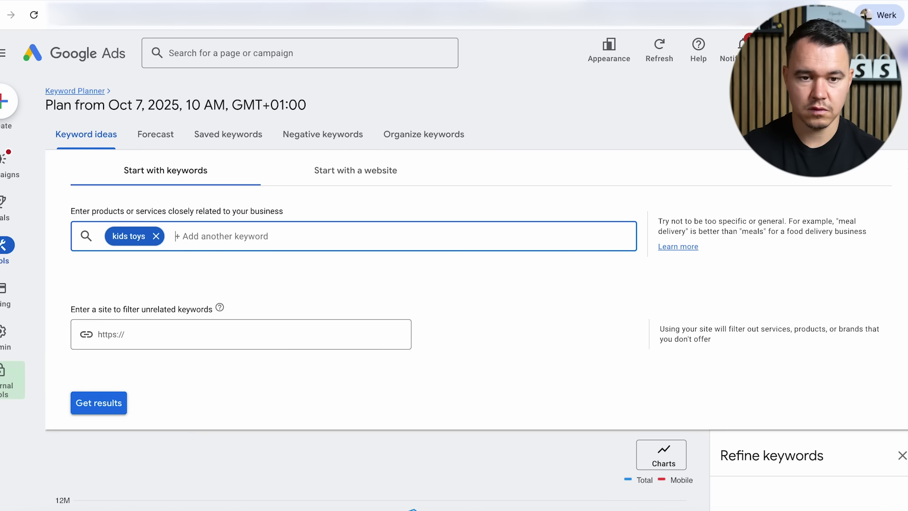
{"action": "left_click", "coordinate": [115, 404]}
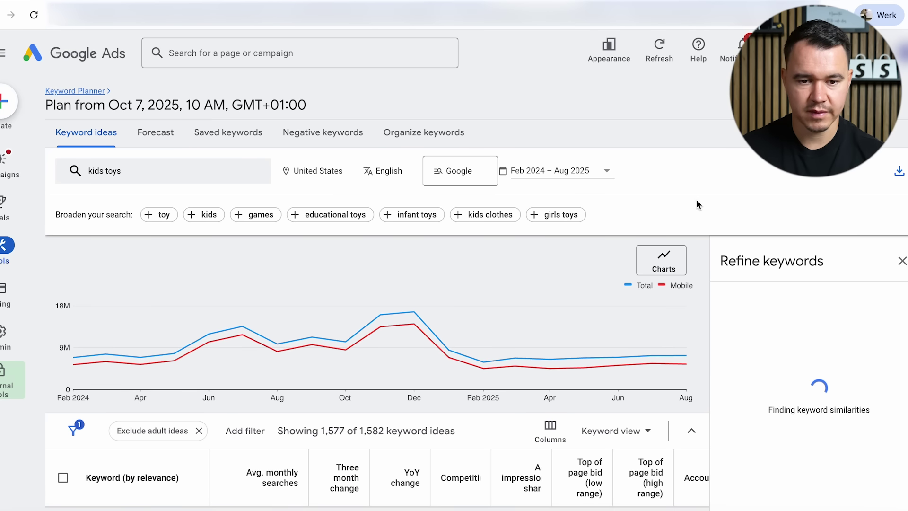
{"action": "scroll", "coordinate": [697, 204], "scroll_direction": "down", "scroll_amount": 1}
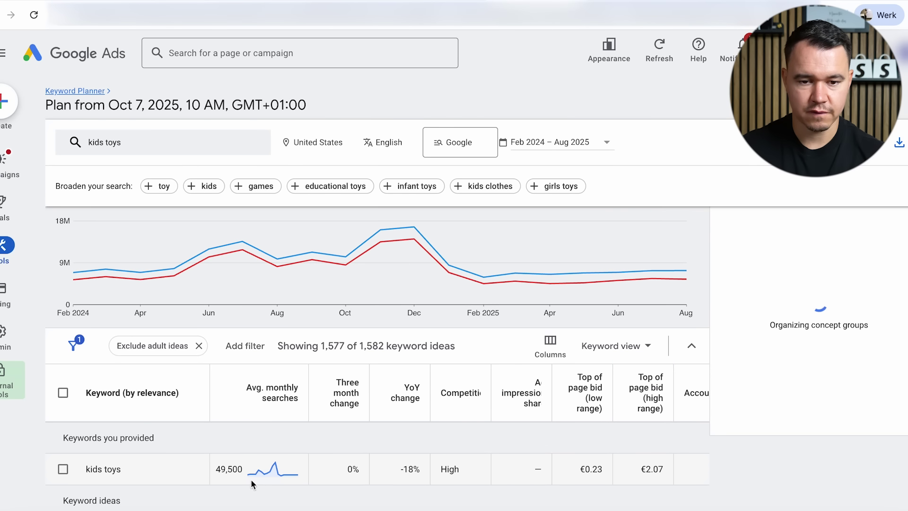
{"action": "mouse_move", "coordinate": [272, 470]}
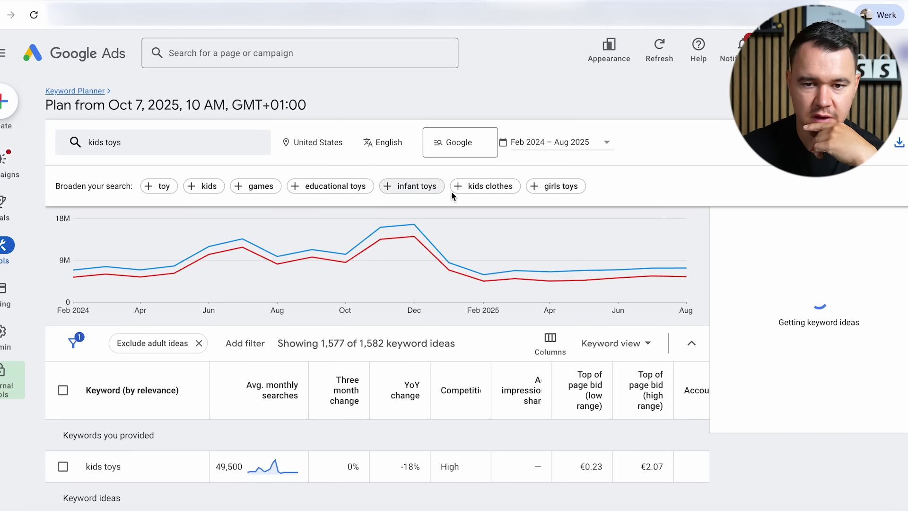
- Replace "kids toys" with the suggested keyword "educational toys", get its results and examine the monthly search trend
{"action": "left_click", "coordinate": [298, 188]}
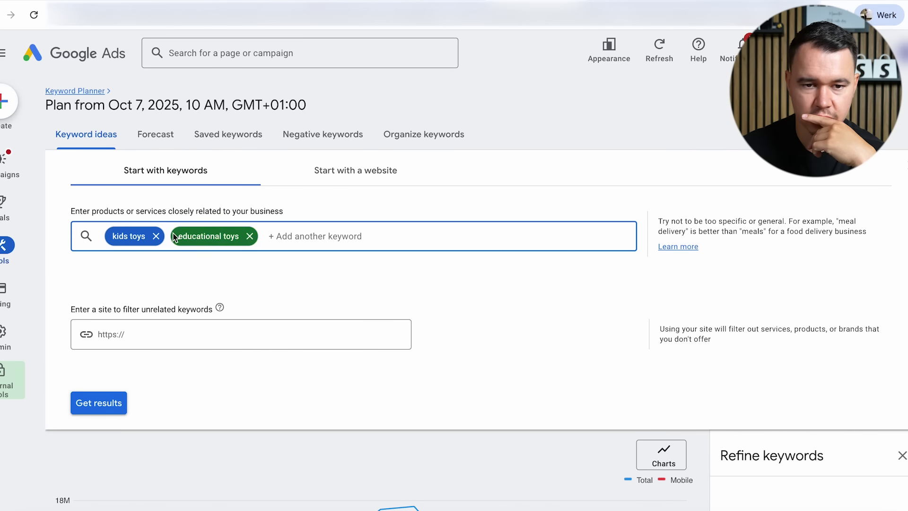
{"action": "left_click", "coordinate": [155, 236]}
{"action": "left_click", "coordinate": [103, 408]}
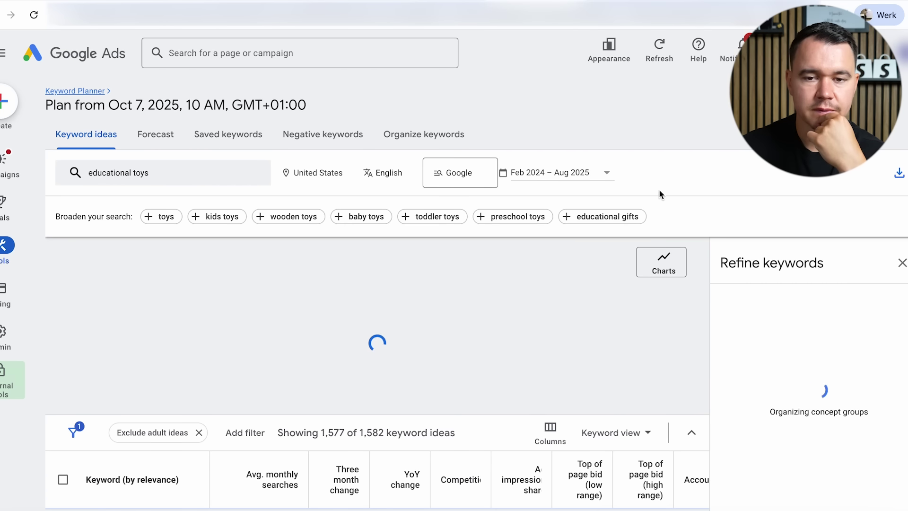
{"action": "scroll", "coordinate": [730, 218], "scroll_direction": "down", "scroll_amount": 3}
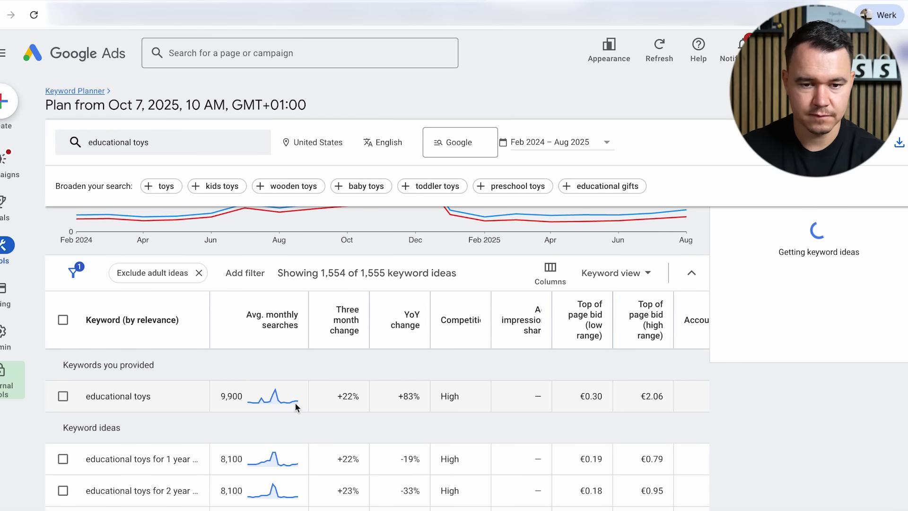
{"action": "mouse_move", "coordinate": [272, 405]}
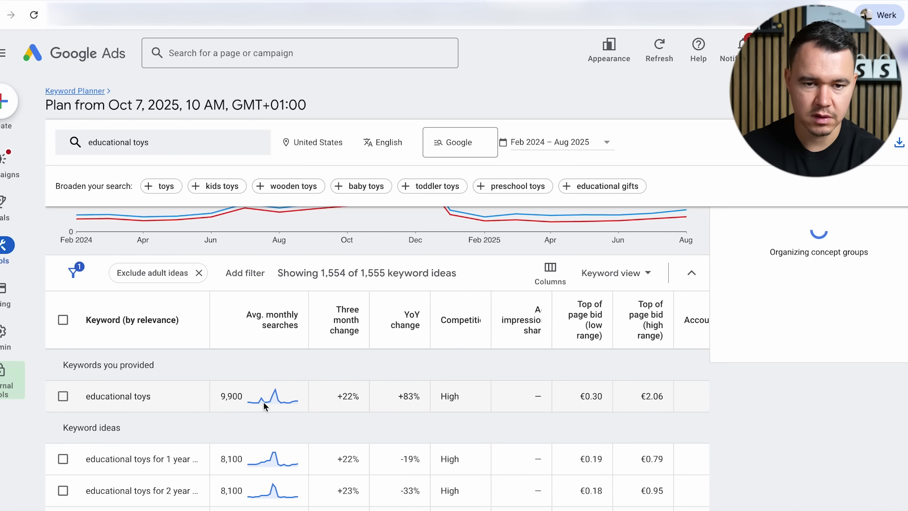
{"action": "mouse_move", "coordinate": [511, 401]}
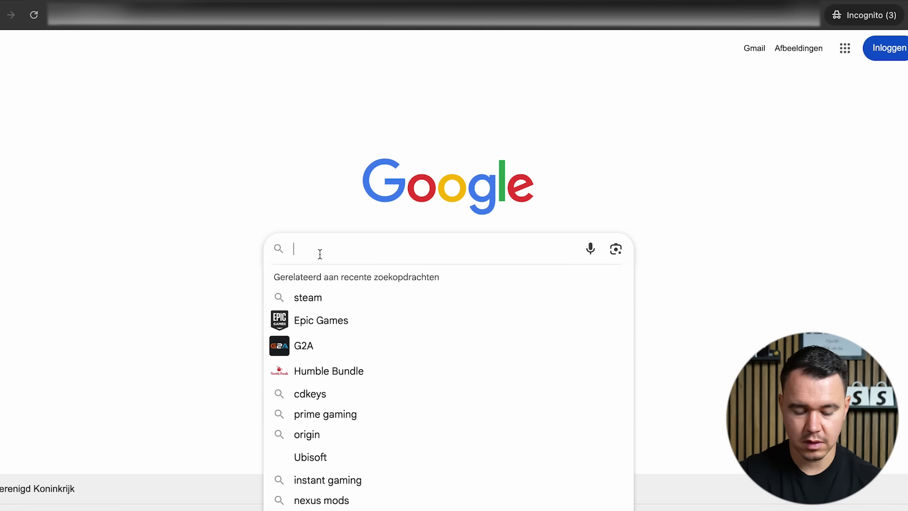
- Search Google for "educational kids toys" in the incognito window
{"action": "type", "text": "educational "}
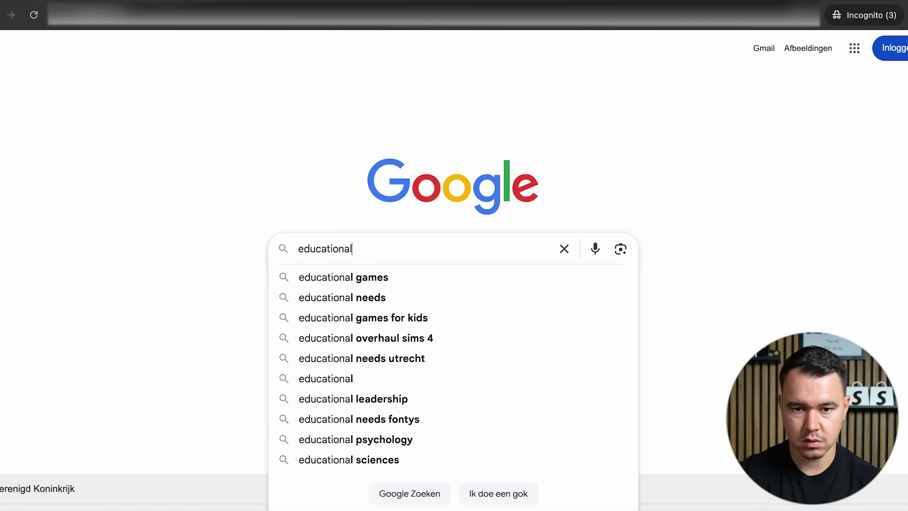
{"action": "type", "text": "kl"}
{"action": "key", "text": "BackSpace"}
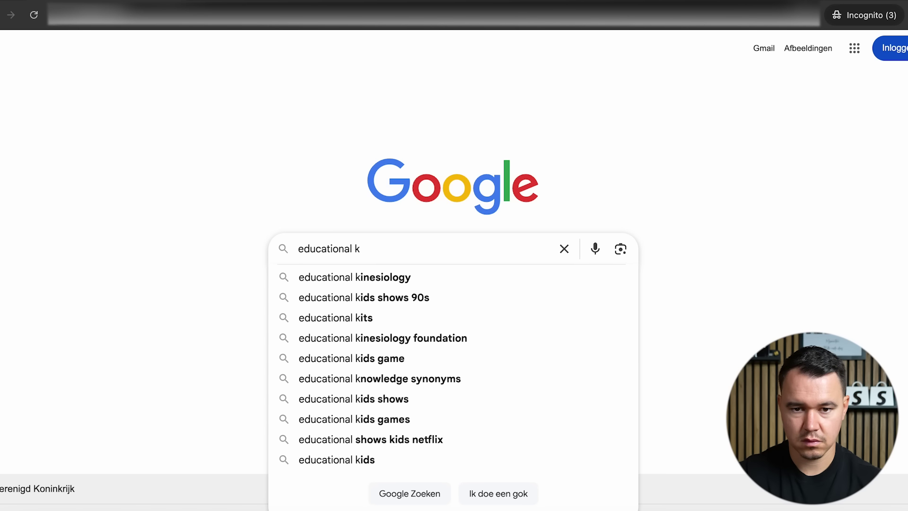
{"action": "type", "text": "id"}
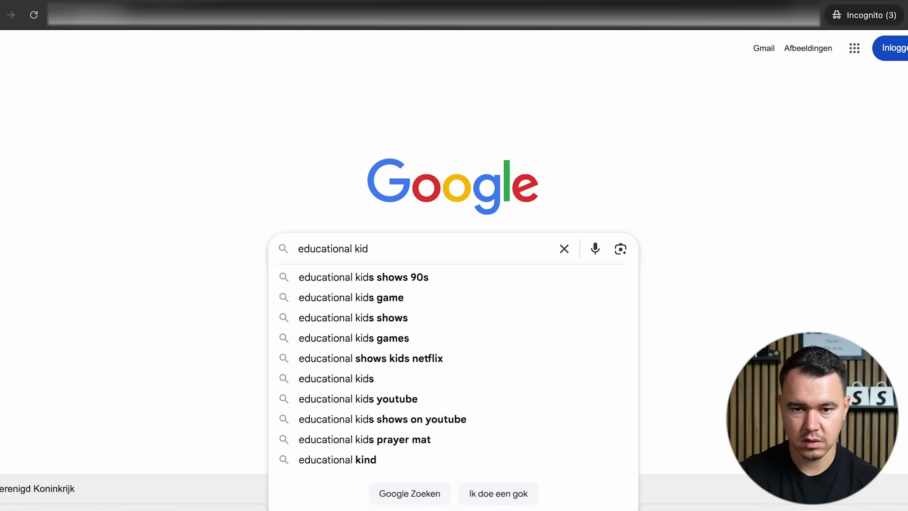
{"action": "type", "text": "s toys"}
{"action": "key", "text": "Return"}
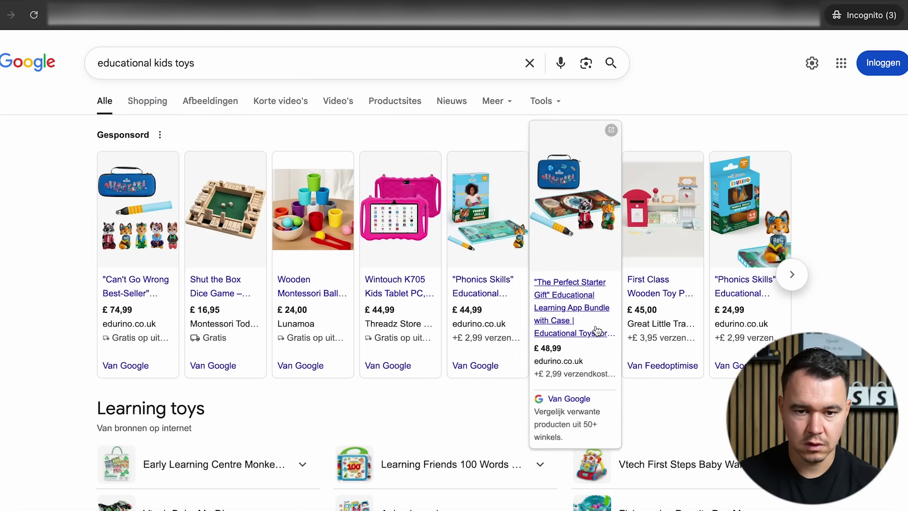
- Examine the sponsored educational toys and open Great Little Trading Co.'s First Class Wooden Toy Post Office page
{"action": "mouse_move", "coordinate": [316, 260]}
{"action": "mouse_move", "coordinate": [648, 297]}
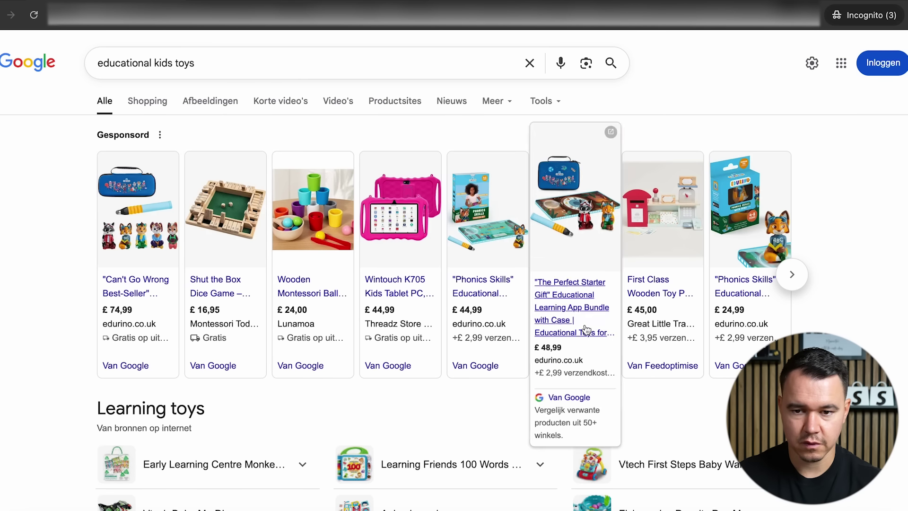
{"action": "left_click", "coordinate": [647, 298]}
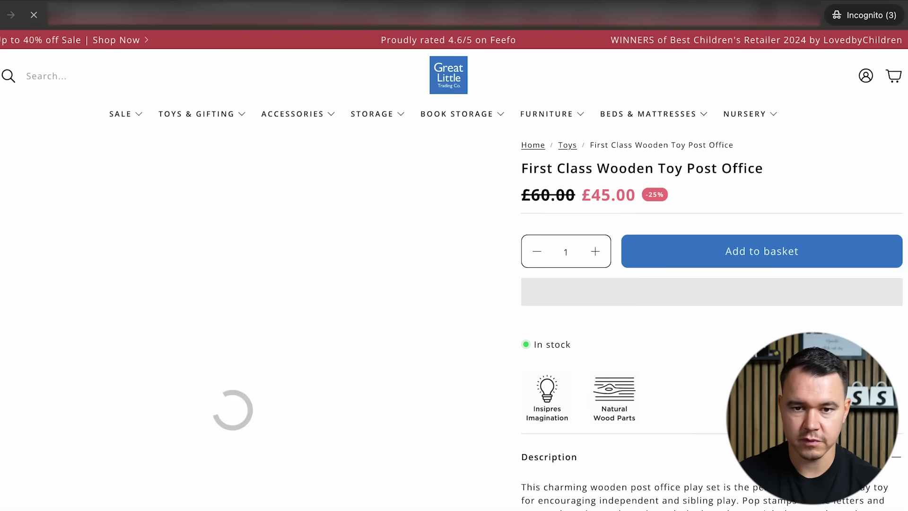
{"action": "scroll", "coordinate": [483, 222], "scroll_direction": "down", "scroll_amount": 5}
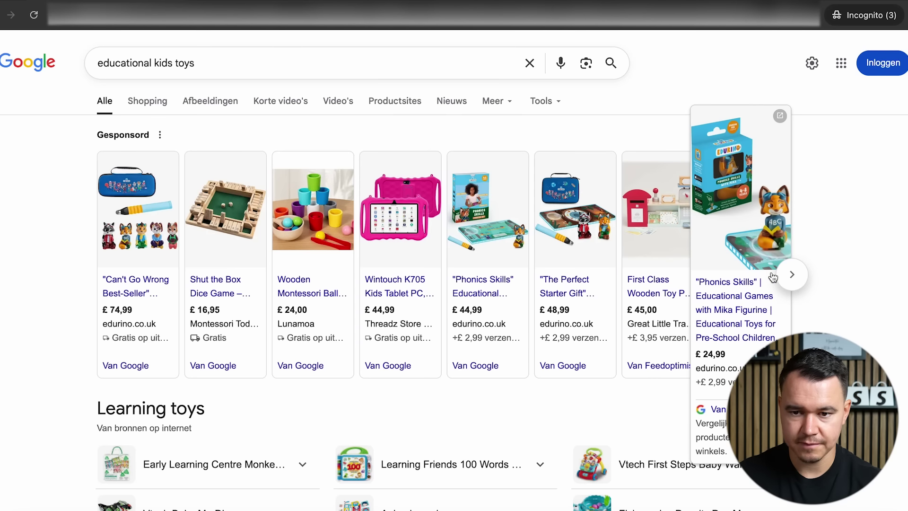
- Advance the sponsored products, review the Vilac Vegetable Garden Memory Game page from Rose and Friends, and return to the results
{"action": "left_click", "coordinate": [791, 277]}
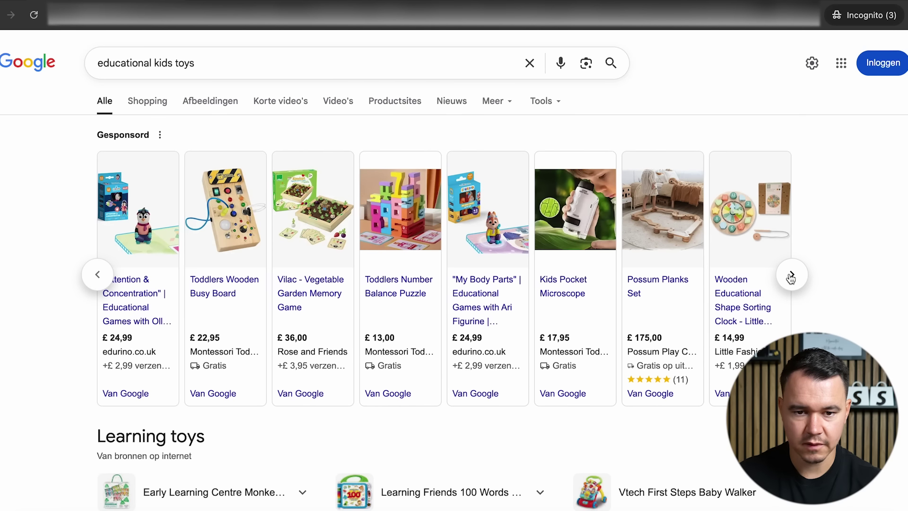
{"action": "mouse_move", "coordinate": [297, 291]}
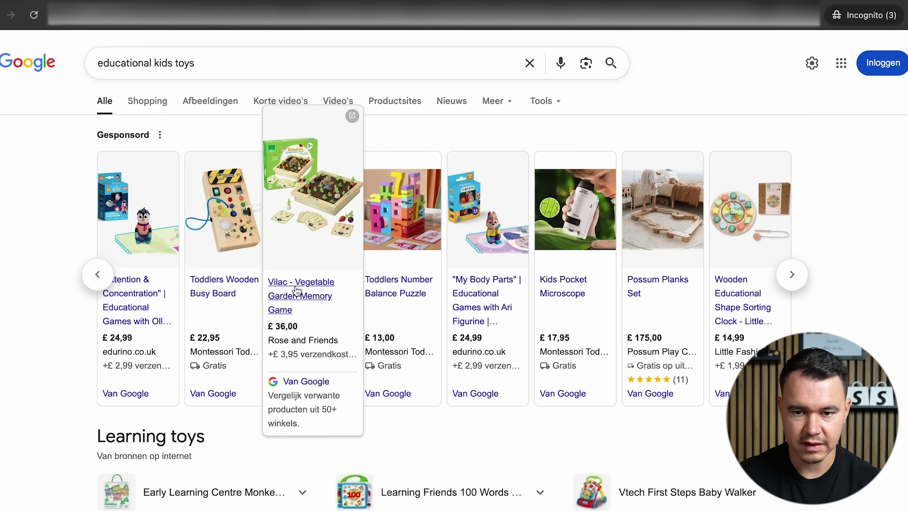
{"action": "left_click", "coordinate": [297, 291]}
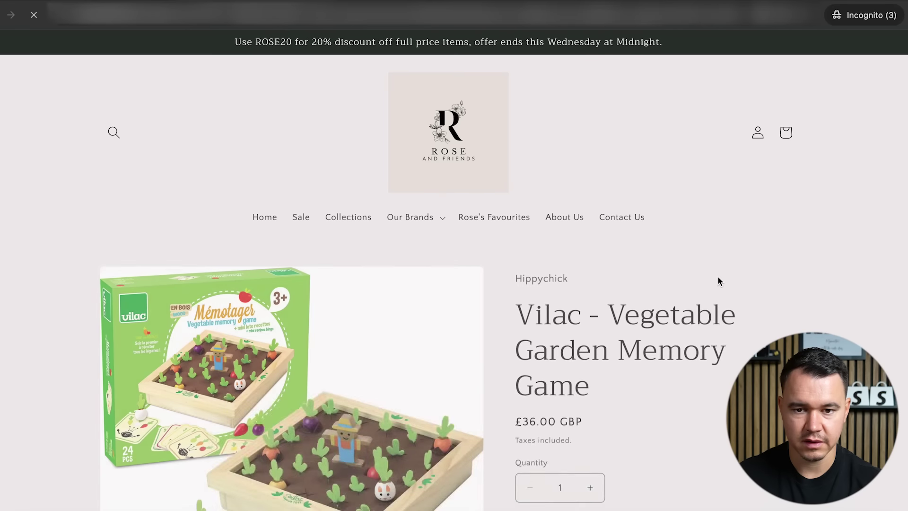
{"action": "scroll", "coordinate": [718, 276], "scroll_direction": "down", "scroll_amount": 20}
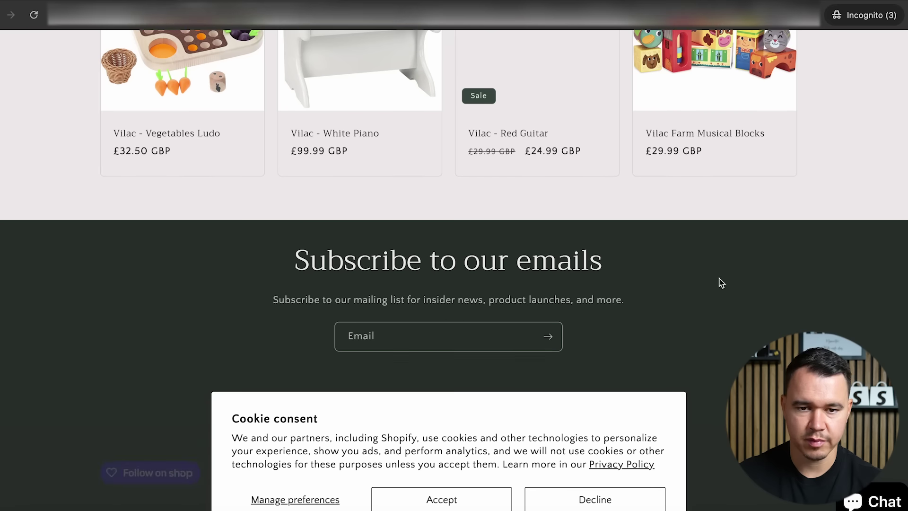
{"action": "key", "text": "alt+Left"}
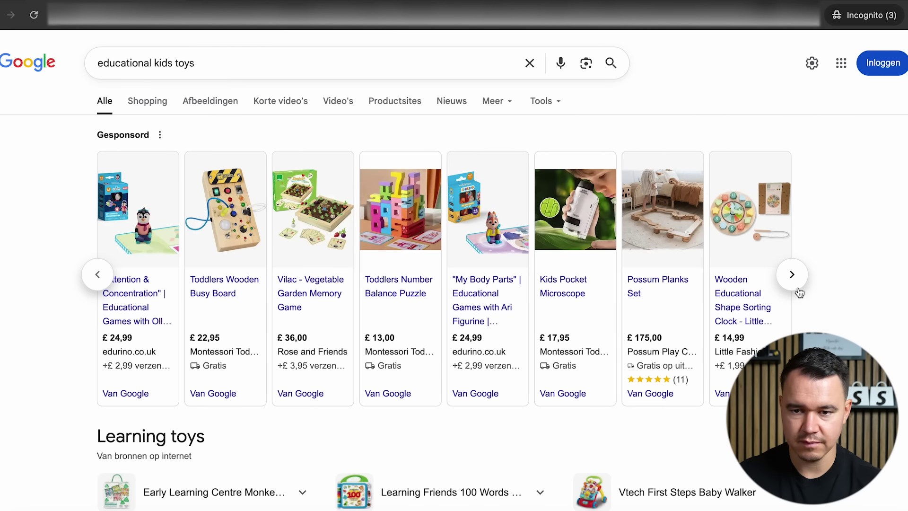
- Advance the sponsored products and review Montessori Toddlers' Toddlers Wooden Steering Wheel page down to its customer reviews
{"action": "left_click", "coordinate": [791, 275]}
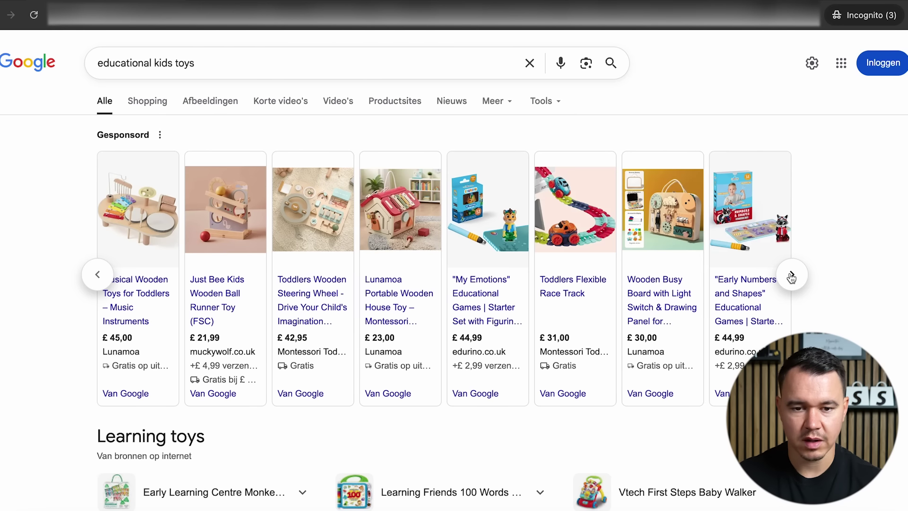
{"action": "mouse_move", "coordinate": [306, 321]}
{"action": "left_click", "coordinate": [290, 301]}
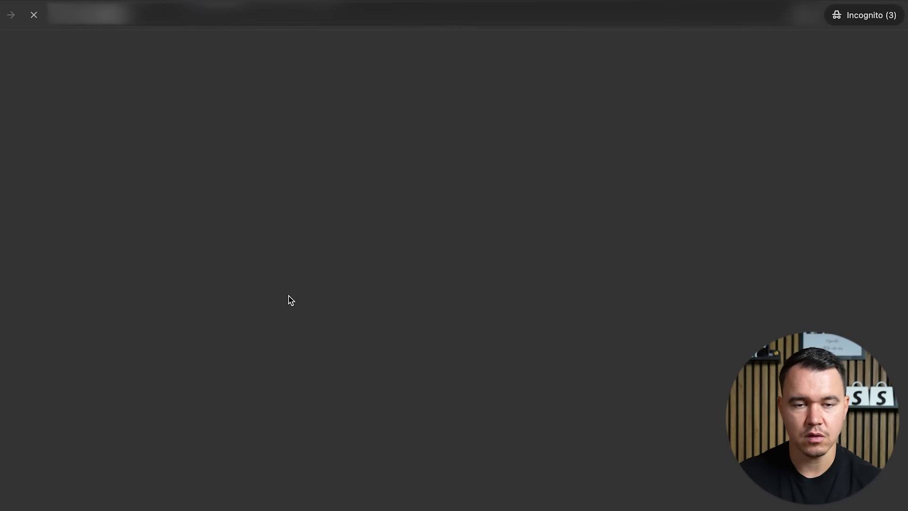
{"action": "scroll", "coordinate": [684, 323], "scroll_direction": "down", "scroll_amount": 2}
{"action": "scroll", "coordinate": [701, 337], "scroll_direction": "down", "scroll_amount": 15}
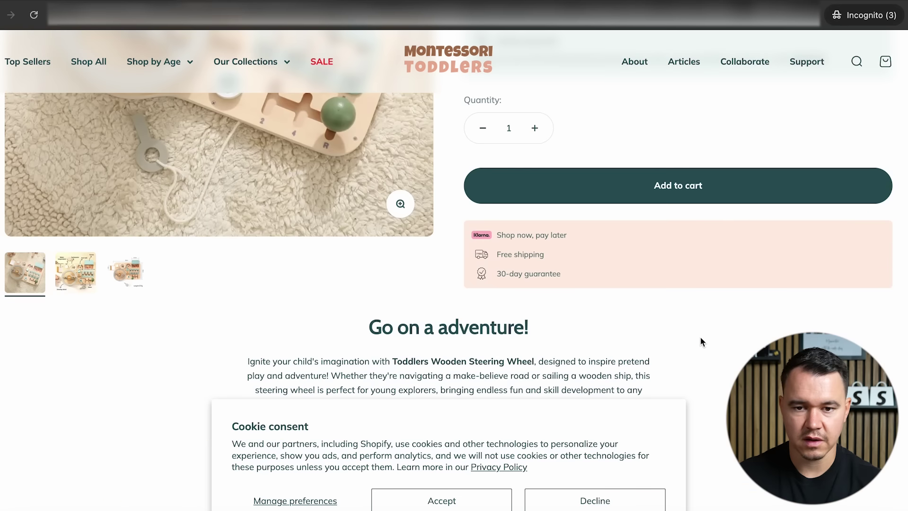
{"action": "scroll", "coordinate": [700, 337], "scroll_direction": "down", "scroll_amount": 10}
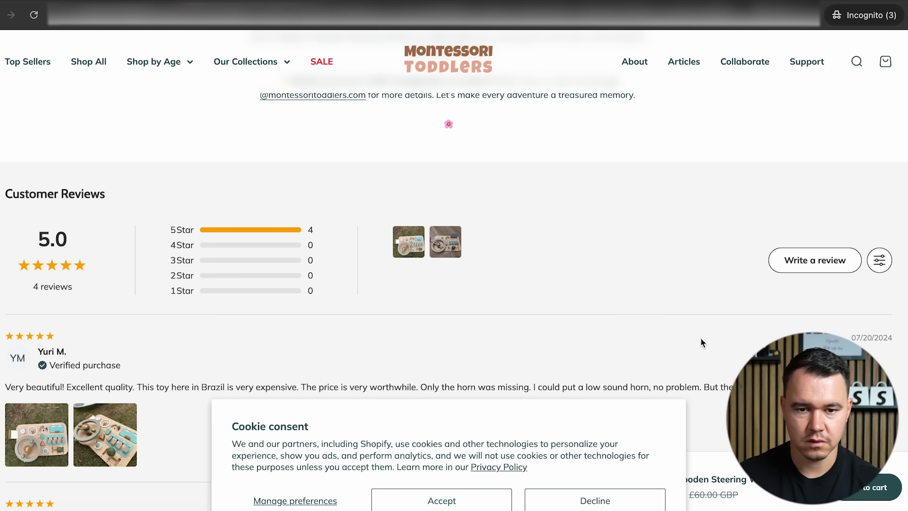
{"action": "scroll", "coordinate": [700, 337], "scroll_direction": "up", "scroll_amount": 2}
- Open the steering wheel product page in the Werk browser window and check montessoritoddlers.com's traffic with Similarweb
{"action": "left_click", "coordinate": [275, 25]}
{"action": "left_click", "coordinate": [233, 25]}
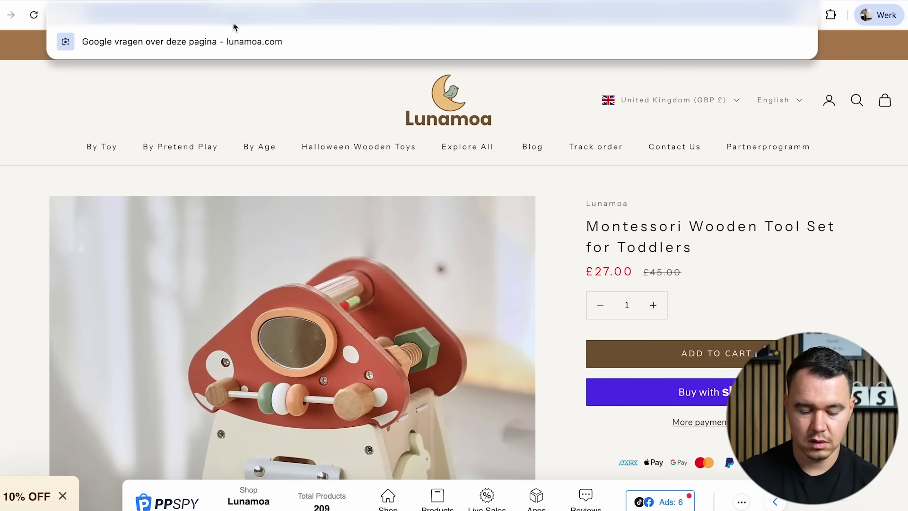
{"action": "key", "text": "super+v"}
{"action": "key", "text": "Return"}
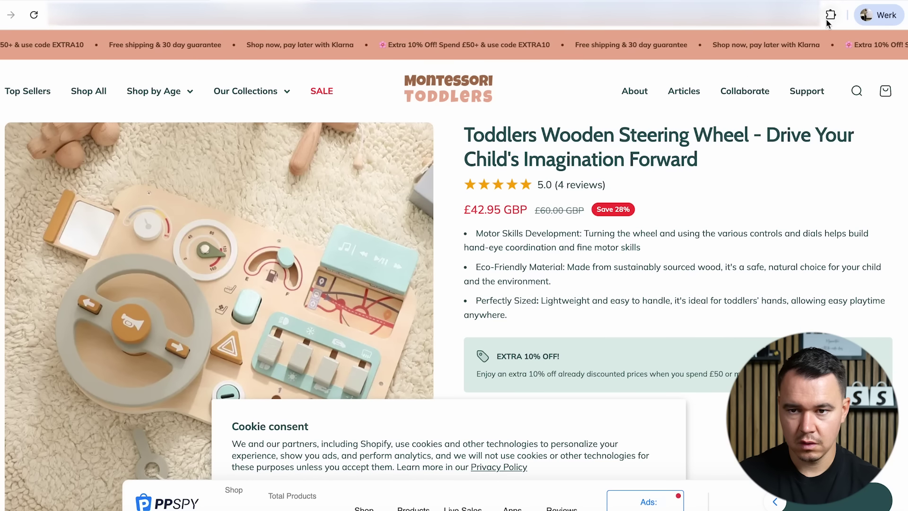
{"action": "left_click", "coordinate": [830, 15]}
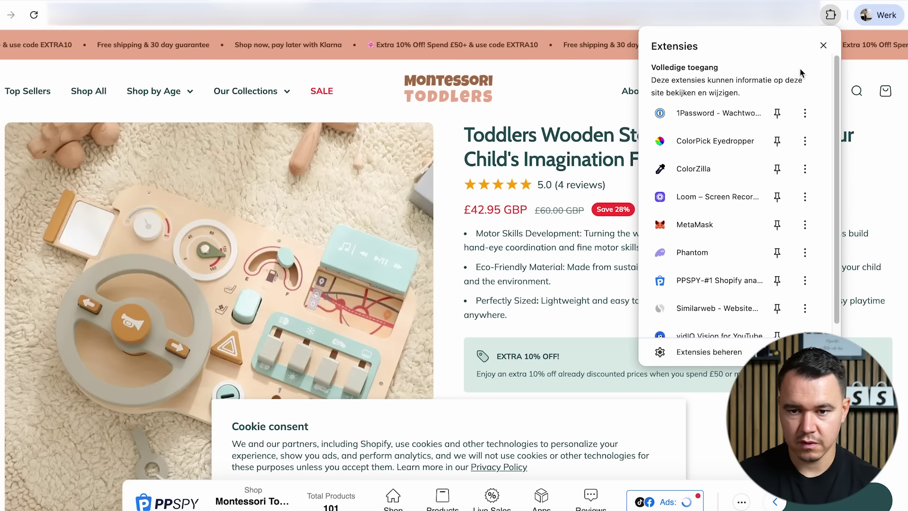
{"action": "left_click", "coordinate": [700, 308]}
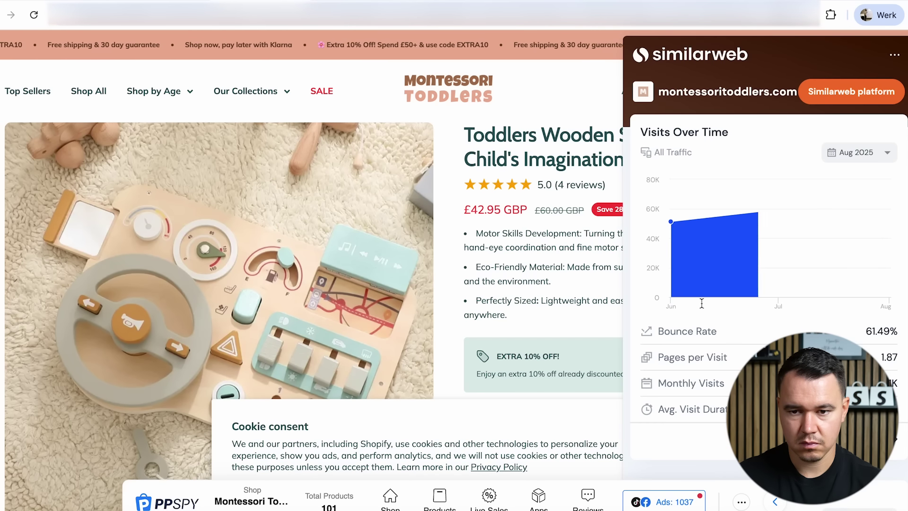
{"action": "left_click", "coordinate": [542, 101]}
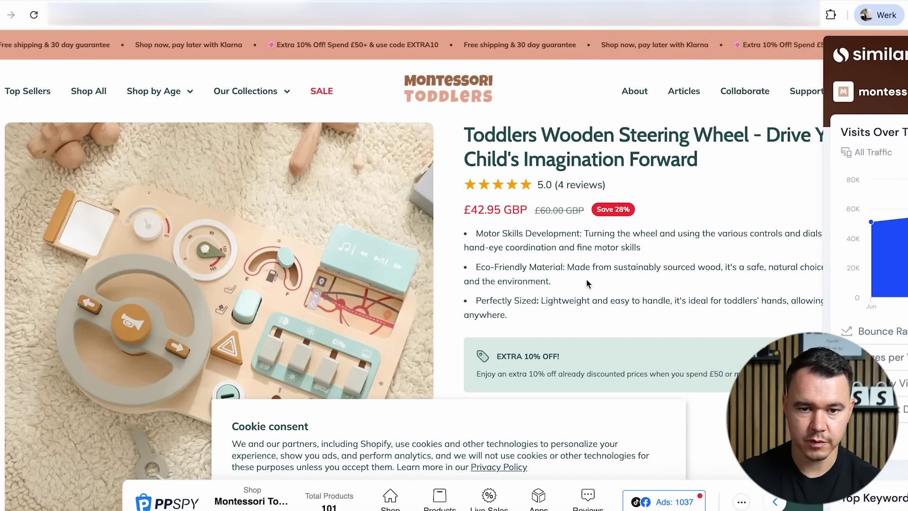
- Review the steering wheel's product images and customer reviews, dismiss the newsletter pop-up and return to the page's beginning
{"action": "scroll", "coordinate": [587, 282], "scroll_direction": "down", "scroll_amount": 15}
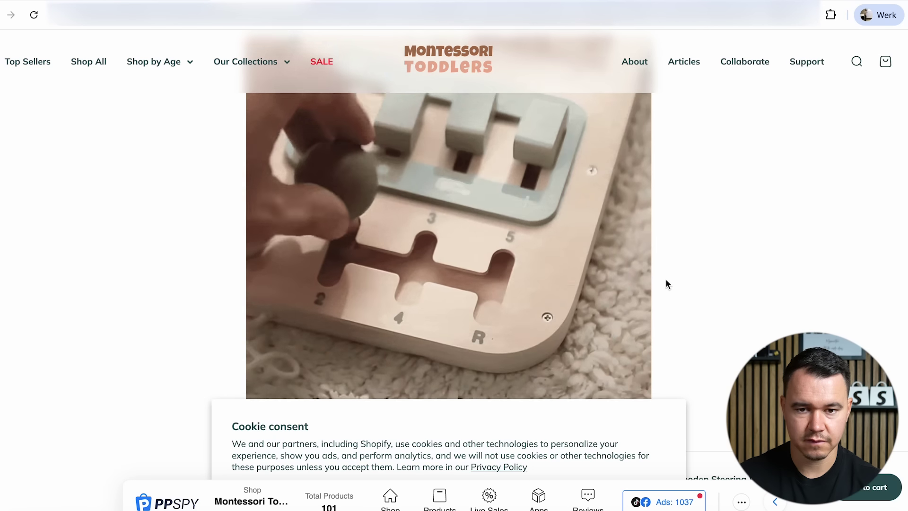
{"action": "scroll", "coordinate": [666, 283], "scroll_direction": "down", "scroll_amount": 15}
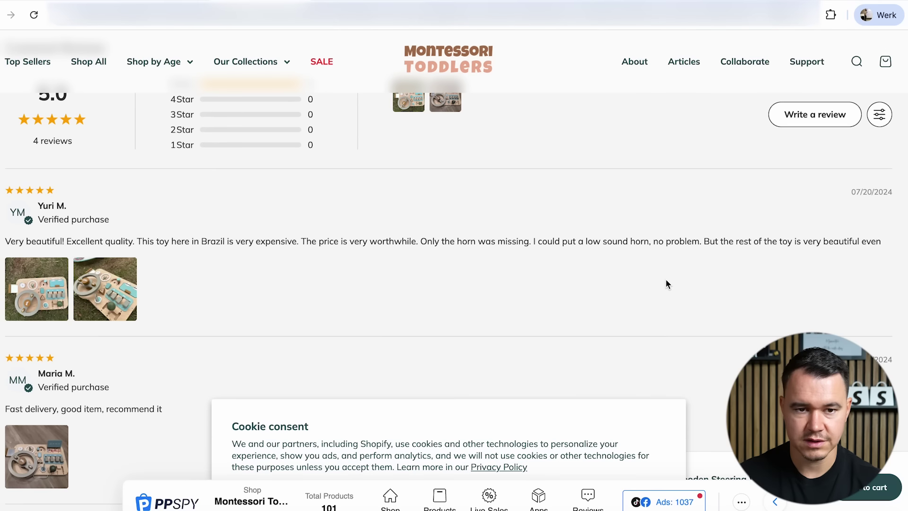
{"action": "scroll", "coordinate": [666, 280], "scroll_direction": "up", "scroll_amount": 10}
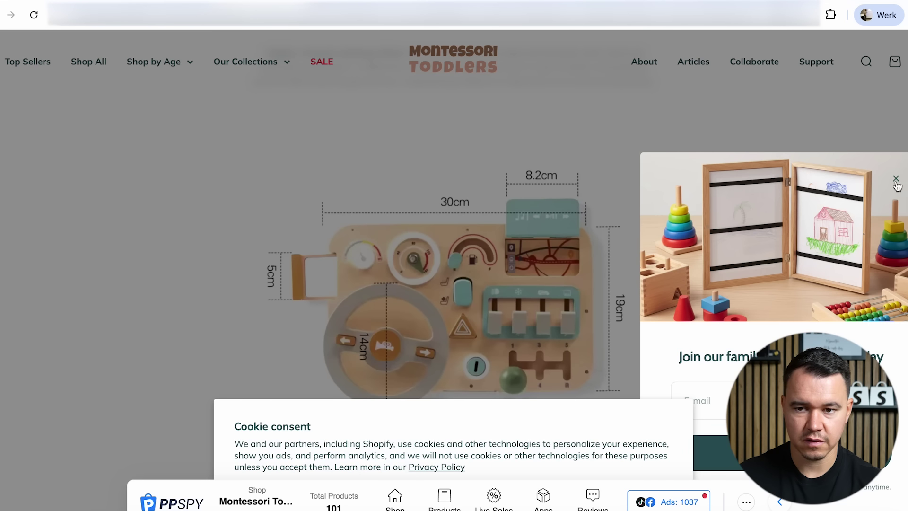
{"action": "left_click", "coordinate": [897, 180]}
{"action": "scroll", "coordinate": [274, 329], "scroll_direction": "down", "scroll_amount": 12}
{"action": "scroll", "coordinate": [291, 271], "scroll_direction": "down", "scroll_amount": 2}
{"action": "key", "text": "Home"}
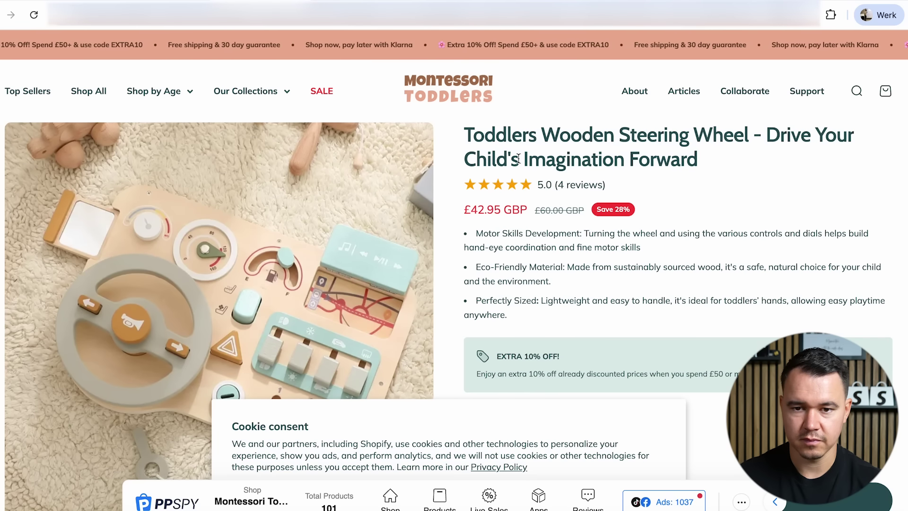
- Show the steering wheel's dimensions image in the product gallery and capture a screenshot of it
{"action": "scroll", "coordinate": [136, 265], "scroll_direction": "down", "scroll_amount": 5}
{"action": "scroll", "coordinate": [136, 265], "scroll_direction": "up", "scroll_amount": 3}
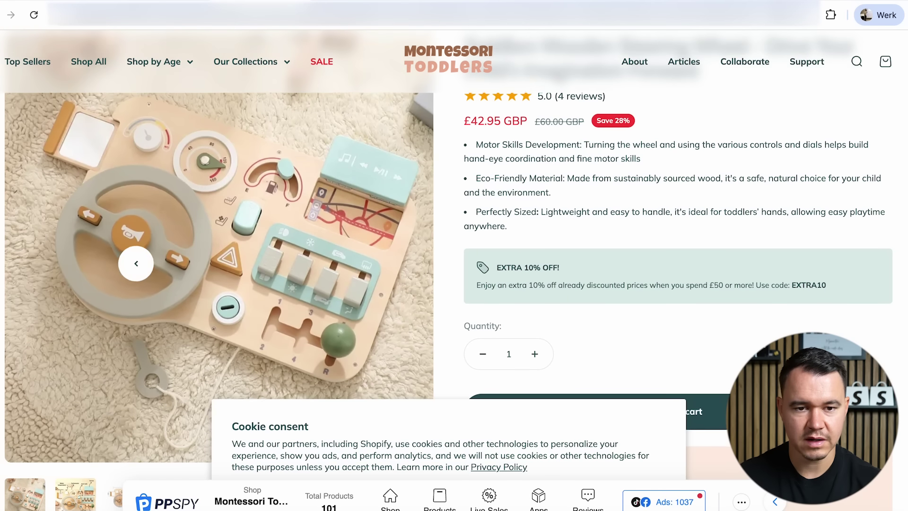
{"action": "scroll", "coordinate": [156, 250], "scroll_direction": "down", "scroll_amount": 2}
{"action": "scroll", "coordinate": [221, 295], "scroll_direction": "up", "scroll_amount": 3}
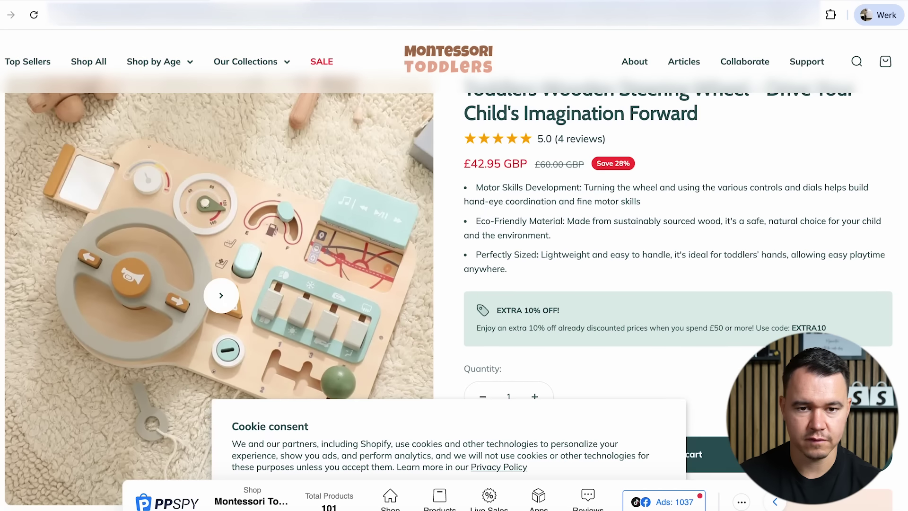
{"action": "left_click", "coordinate": [221, 296]}
{"action": "scroll", "coordinate": [672, 188], "scroll_direction": "down", "scroll_amount": 1}
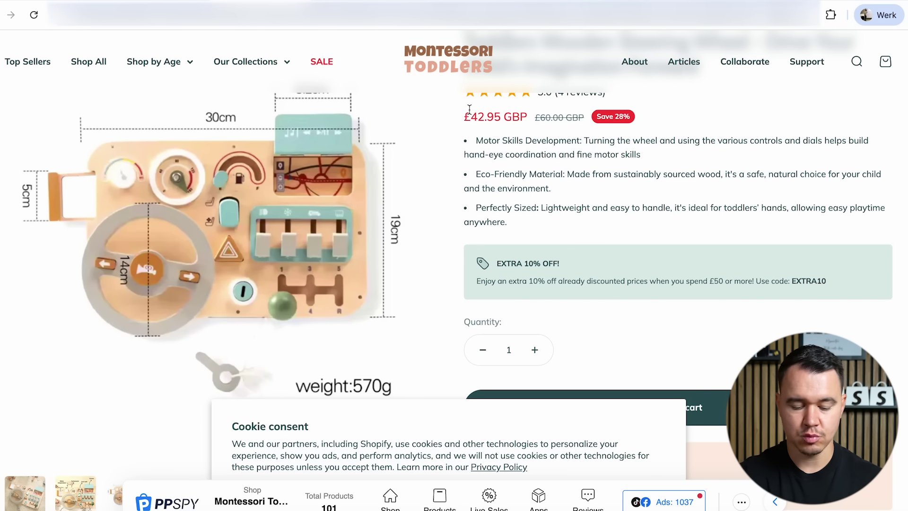
{"action": "left_click_drag", "start_coordinate": [4, 90], "coordinate": [437, 344]}
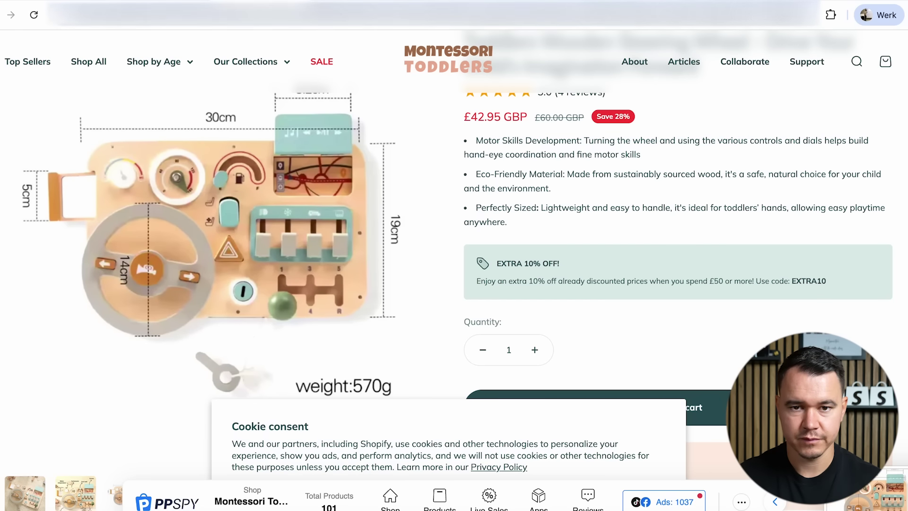
- Switch to AliExpress and run an image search with the screenshot of the wooden steering wheel
{"action": "key", "text": "alt+Left"}
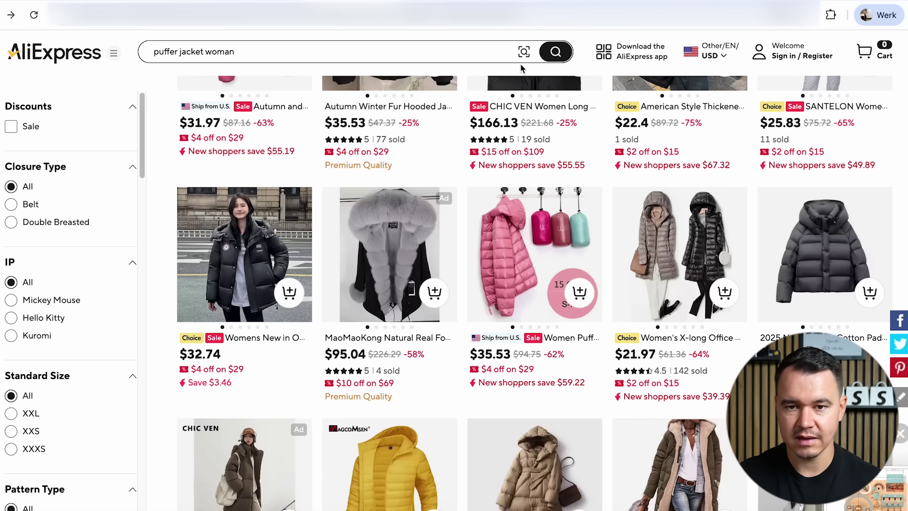
{"action": "mouse_move", "coordinate": [525, 52]}
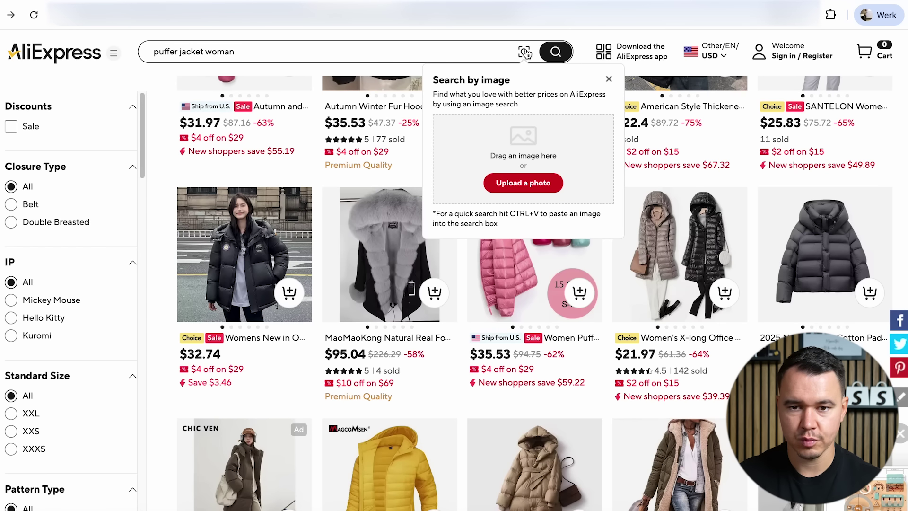
{"action": "left_click", "coordinate": [512, 182]}
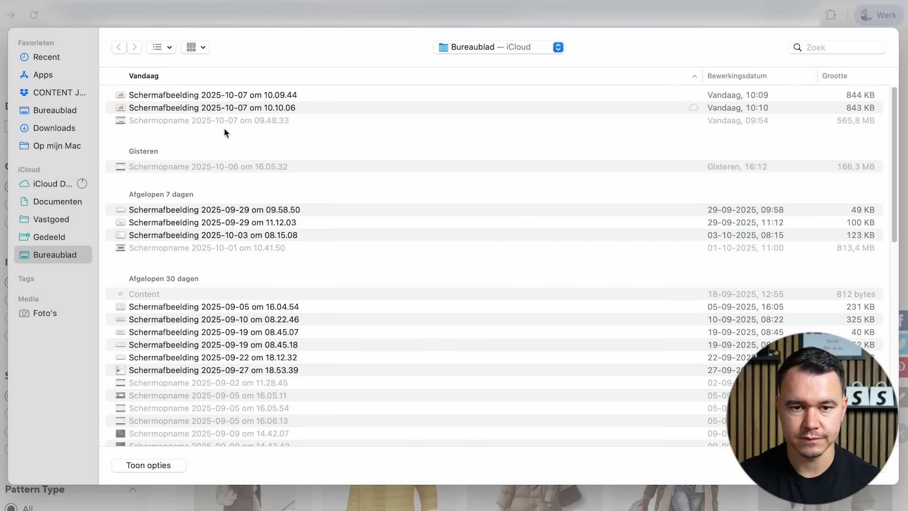
{"action": "left_click", "coordinate": [228, 97]}
{"action": "left_click", "coordinate": [876, 476]}
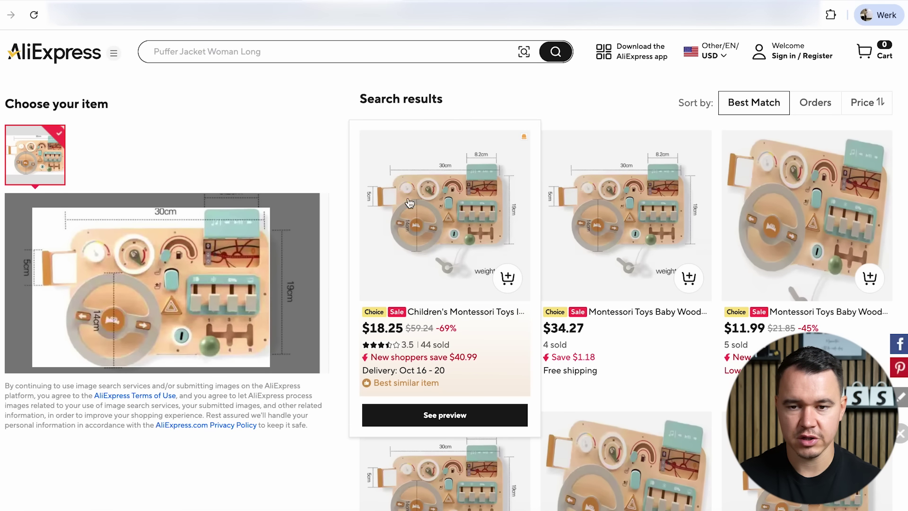
- Compare the prices, ratings and sales of the matching Montessori steering wheel toys in the AliExpress results
{"action": "scroll", "coordinate": [751, 239], "scroll_direction": "down", "scroll_amount": 5}
{"action": "scroll", "coordinate": [752, 239], "scroll_direction": "down", "scroll_amount": 1}
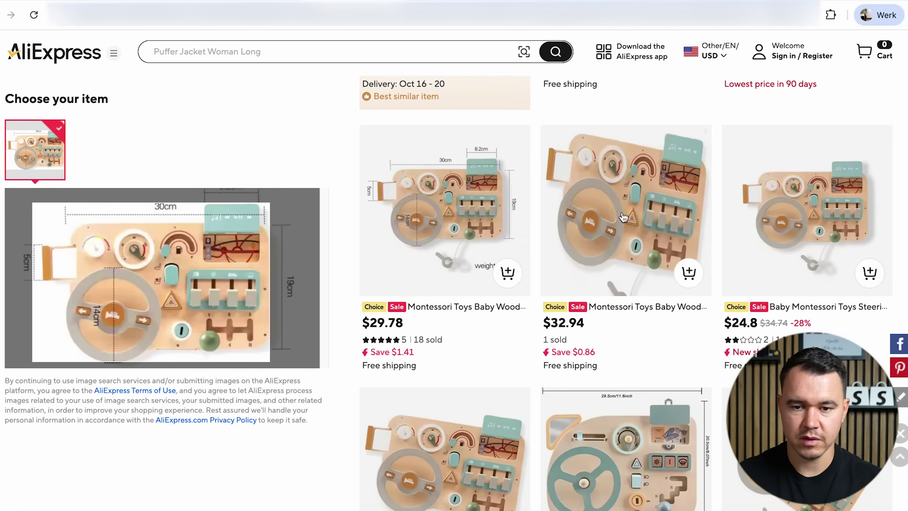
{"action": "scroll", "coordinate": [726, 283], "scroll_direction": "down", "scroll_amount": 4}
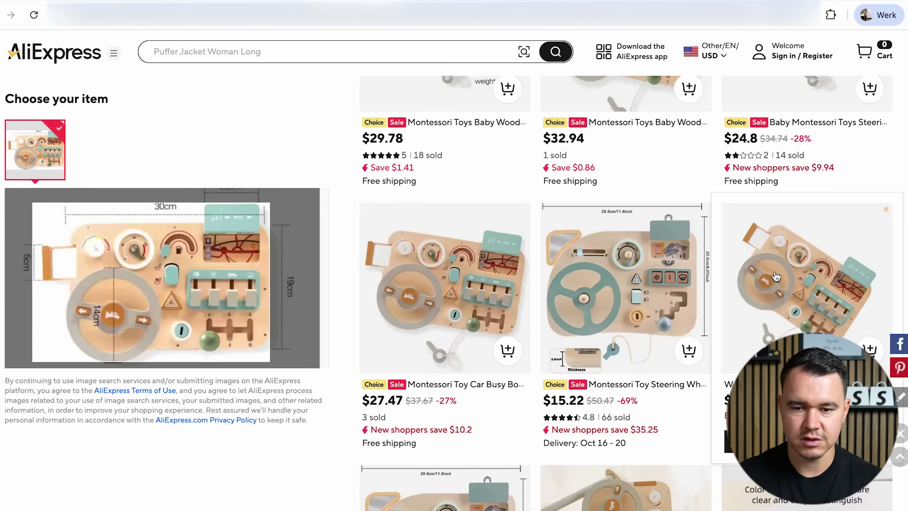
{"action": "scroll", "coordinate": [635, 263], "scroll_direction": "down", "scroll_amount": 1}
{"action": "scroll", "coordinate": [605, 253], "scroll_direction": "down", "scroll_amount": 6}
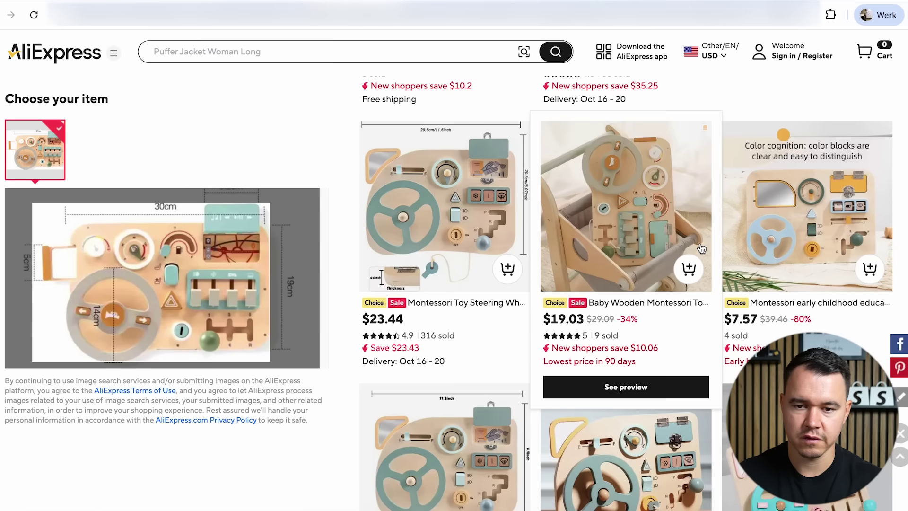
{"action": "scroll", "coordinate": [654, 224], "scroll_direction": "up", "scroll_amount": 8}
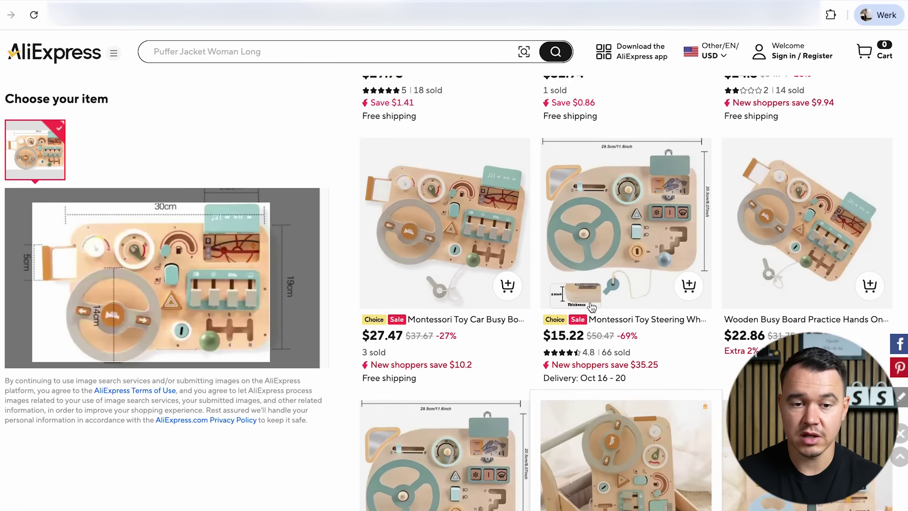
{"action": "scroll", "coordinate": [520, 246], "scroll_direction": "up", "scroll_amount": 5}
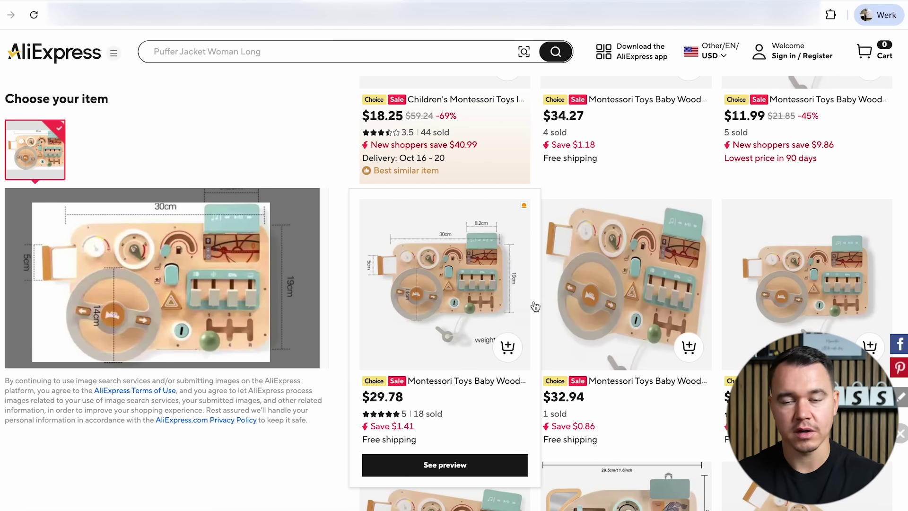
{"action": "scroll", "coordinate": [536, 307], "scroll_direction": "up", "scroll_amount": 3}
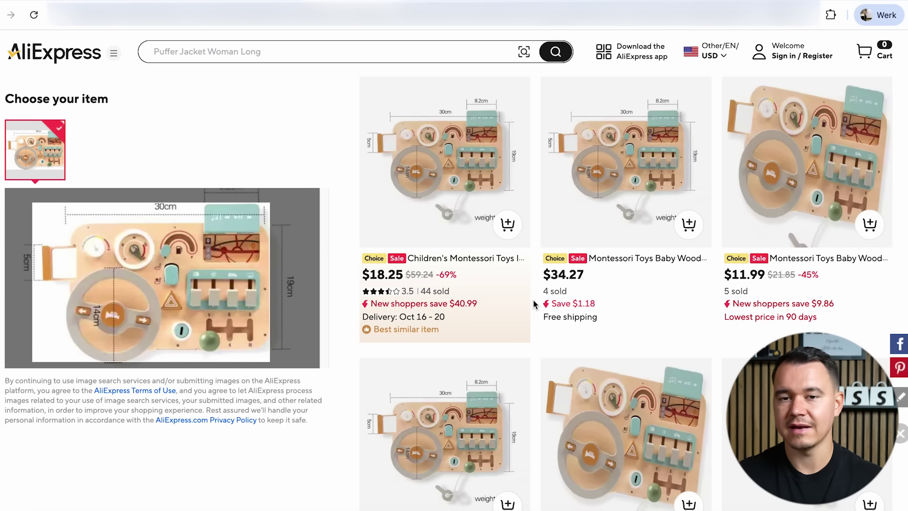
{"action": "mouse_move", "coordinate": [529, 234]}
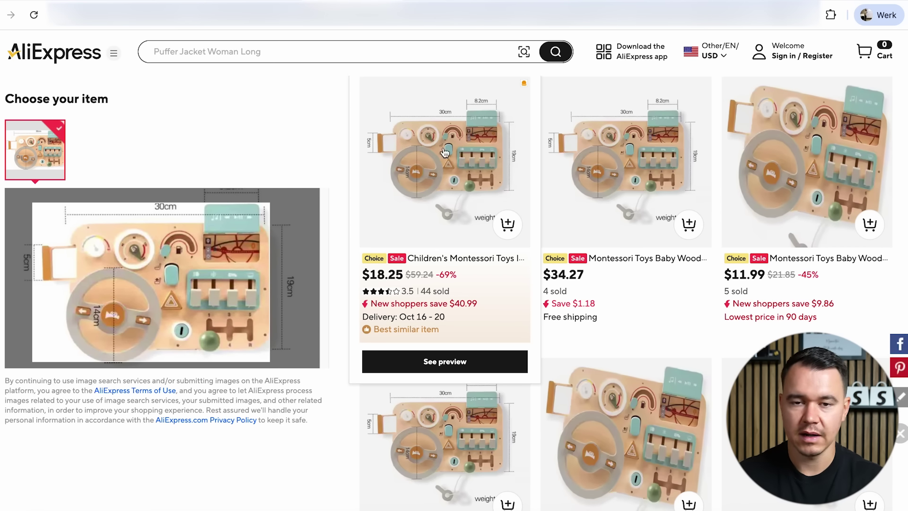
- Switch to Google Ads Keyword Planner and examine the monthly search trend for "educational toys" from Feb 2024 to Aug 2025
{"action": "mouse_move", "coordinate": [544, 87]}
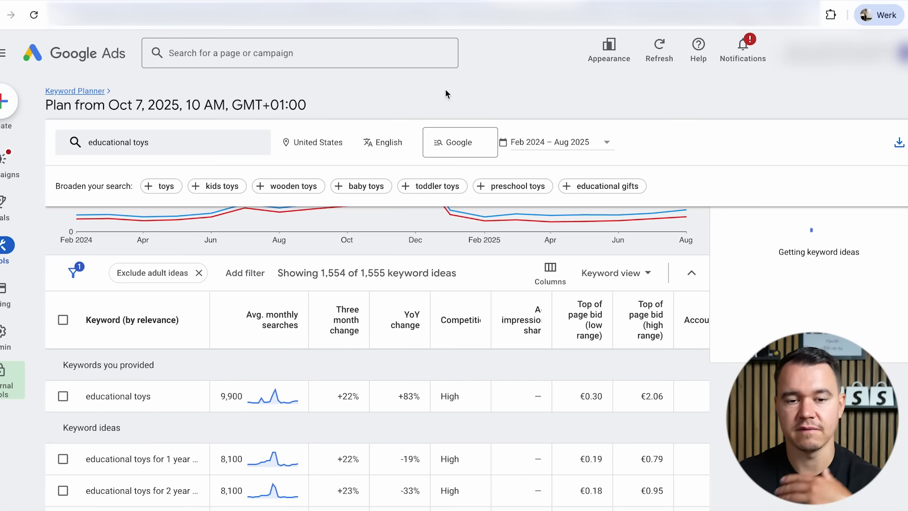
{"action": "mouse_move", "coordinate": [652, 315]}
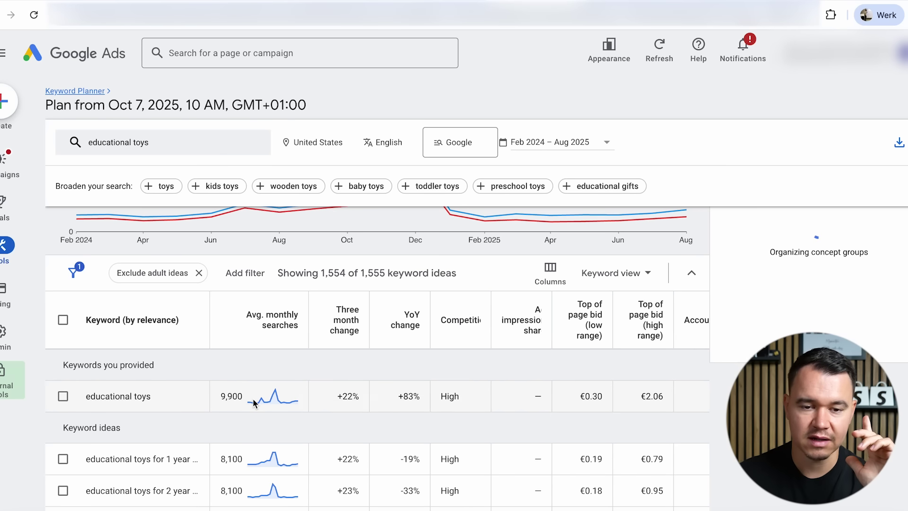
{"action": "mouse_move", "coordinate": [262, 402]}
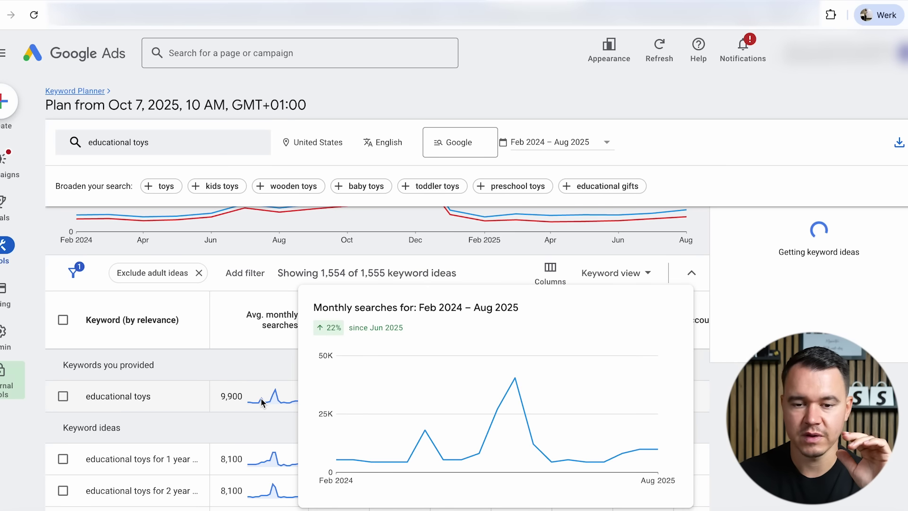
{"action": "mouse_move", "coordinate": [515, 394]}
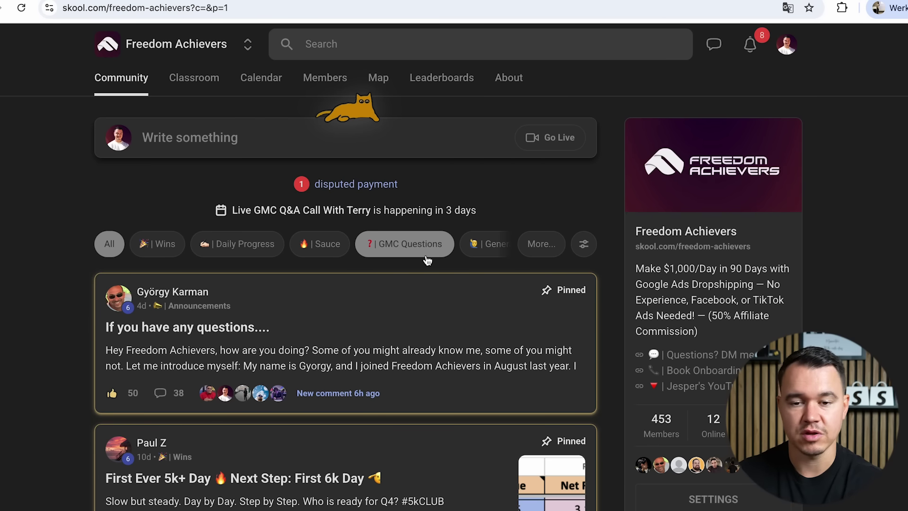
- Switch to the Freedom Achievers community on Skool, open the pinned "First Ever 5k+ Day" post and enlarge its attached image
{"action": "scroll", "coordinate": [435, 317], "scroll_direction": "down", "scroll_amount": 2}
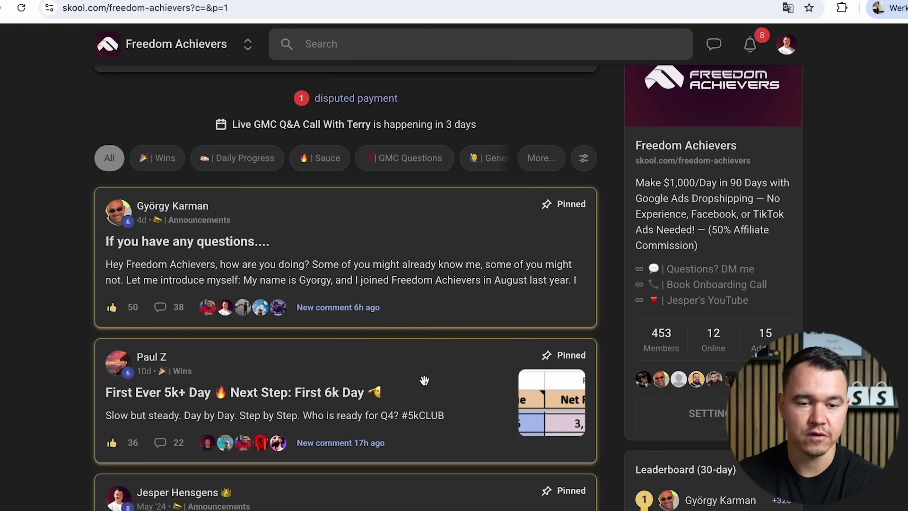
{"action": "left_click", "coordinate": [424, 380]}
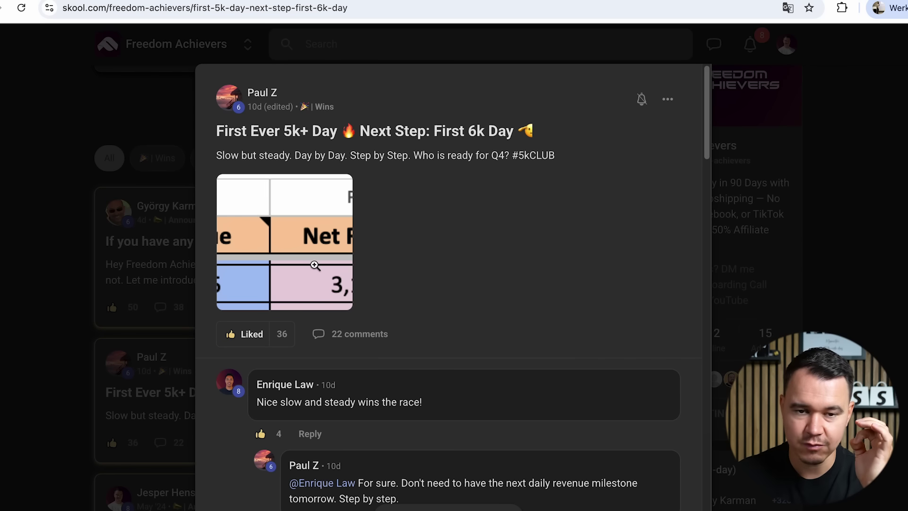
{"action": "left_click", "coordinate": [315, 266]}
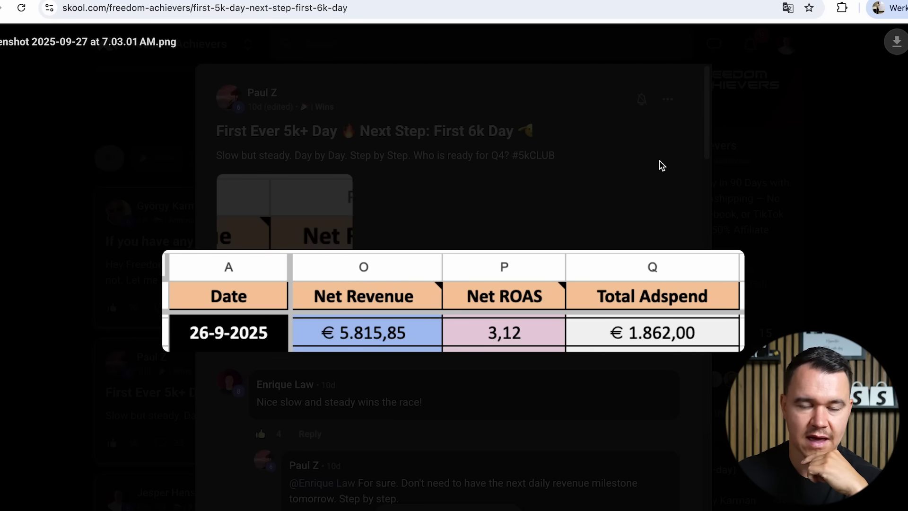
- Close the enlarged image and the post, and filter the community feed to the Wins category
{"action": "left_click", "coordinate": [661, 166]}
{"action": "left_click", "coordinate": [839, 208]}
{"action": "scroll", "coordinate": [337, 332], "scroll_direction": "down", "scroll_amount": 5}
{"action": "scroll", "coordinate": [337, 332], "scroll_direction": "up", "scroll_amount": 10}
{"action": "left_click", "coordinate": [157, 243]}
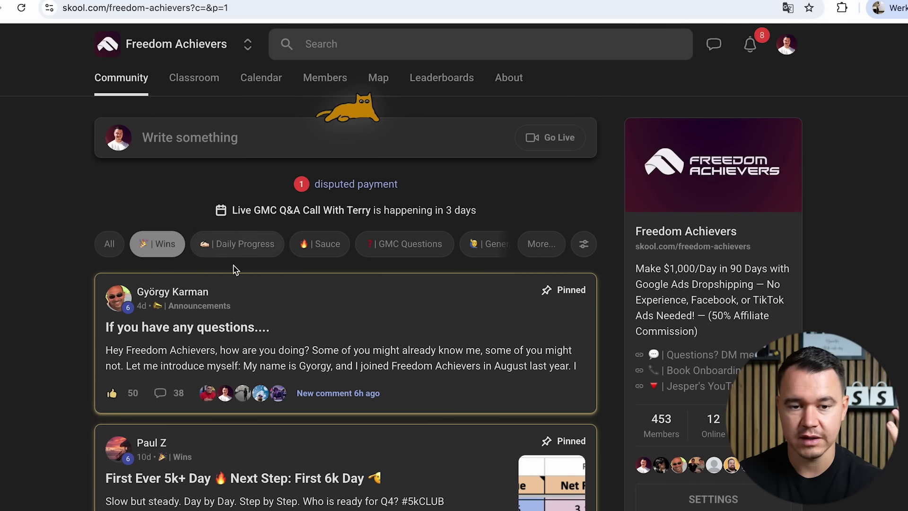
- Browse the Wins posts to review the daily revenue milestones that members have shared
{"action": "scroll", "coordinate": [446, 341], "scroll_direction": "down", "scroll_amount": 3}
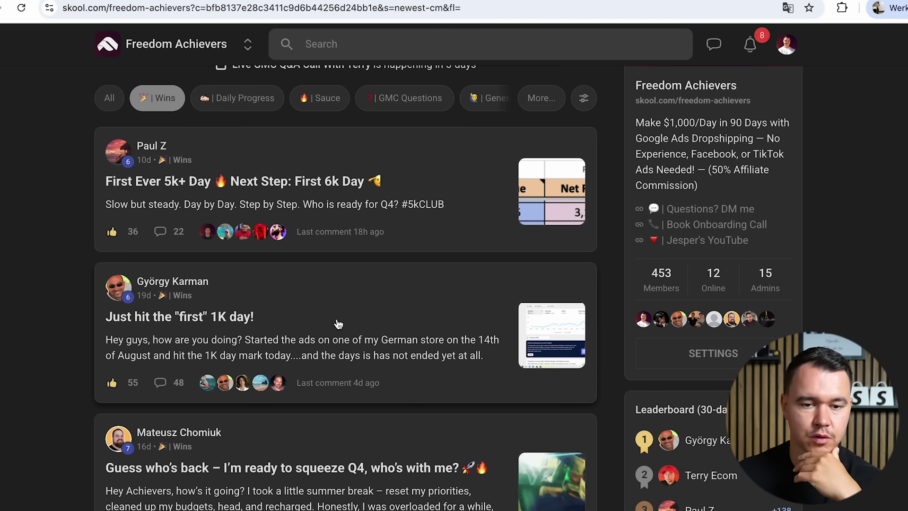
{"action": "scroll", "coordinate": [339, 324], "scroll_direction": "down", "scroll_amount": 8}
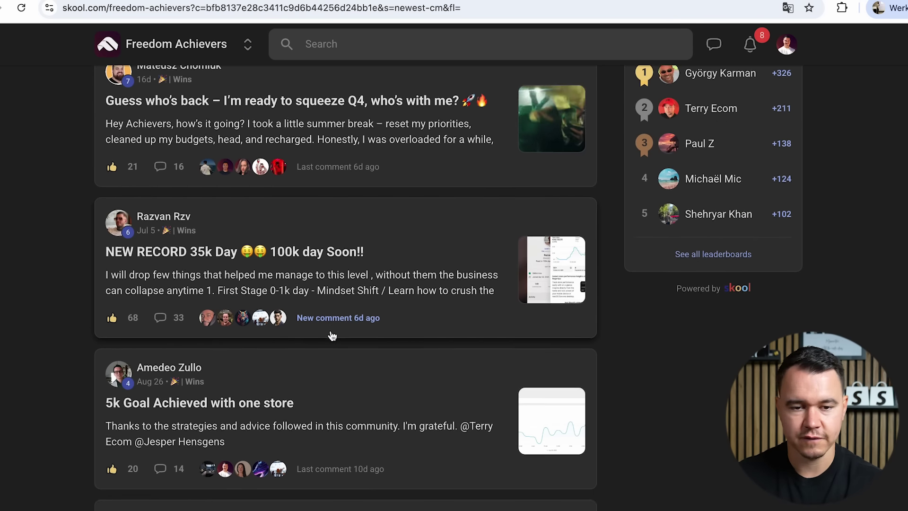
{"action": "scroll", "coordinate": [332, 336], "scroll_direction": "down", "scroll_amount": 3}
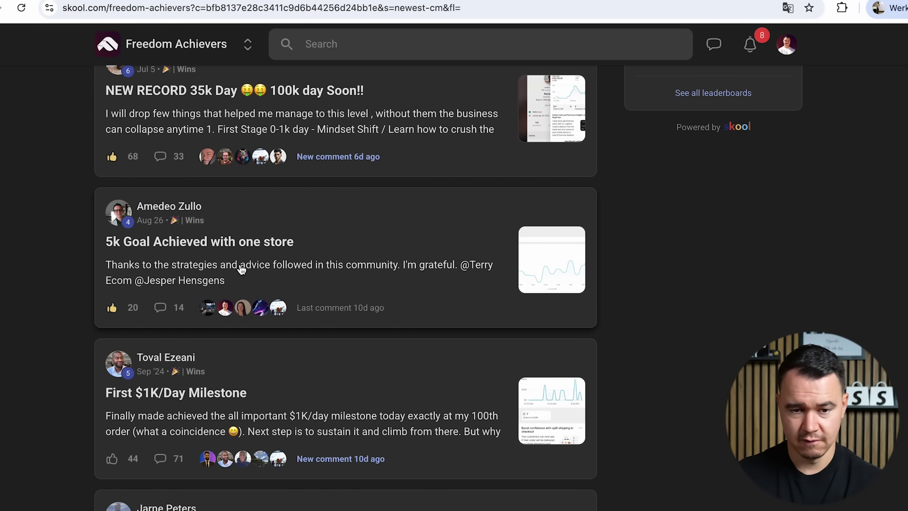
{"action": "scroll", "coordinate": [284, 265], "scroll_direction": "down", "scroll_amount": 2}
{"action": "scroll", "coordinate": [171, 310], "scroll_direction": "down", "scroll_amount": 4}
{"action": "scroll", "coordinate": [167, 320], "scroll_direction": "down", "scroll_amount": 5}
{"action": "scroll", "coordinate": [230, 288], "scroll_direction": "down", "scroll_amount": 3}
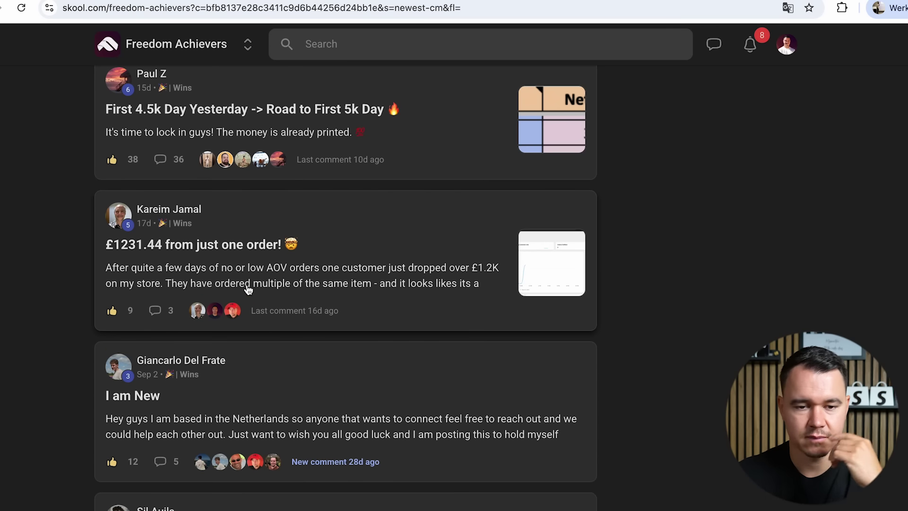
{"action": "scroll", "coordinate": [296, 308], "scroll_direction": "down", "scroll_amount": 5}
{"action": "scroll", "coordinate": [360, 296], "scroll_direction": "up", "scroll_amount": 20}
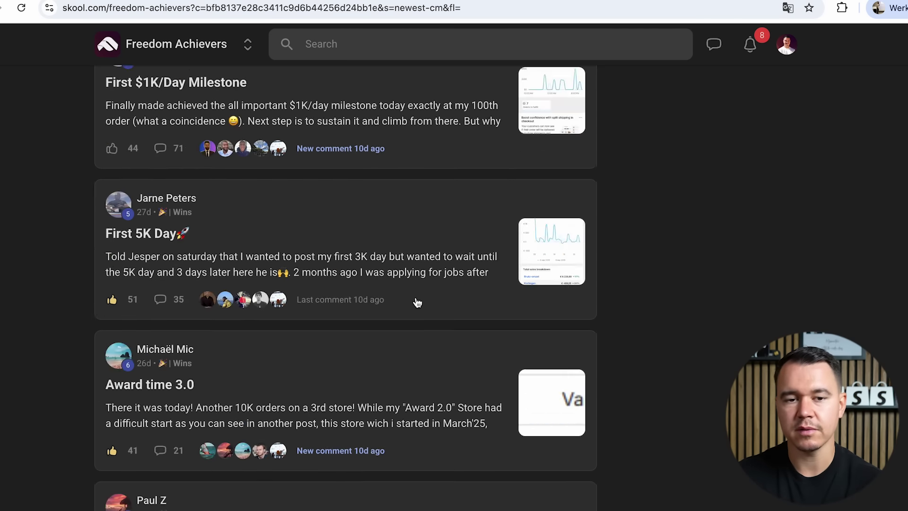
{"action": "scroll", "coordinate": [417, 303], "scroll_direction": "up", "scroll_amount": 8}
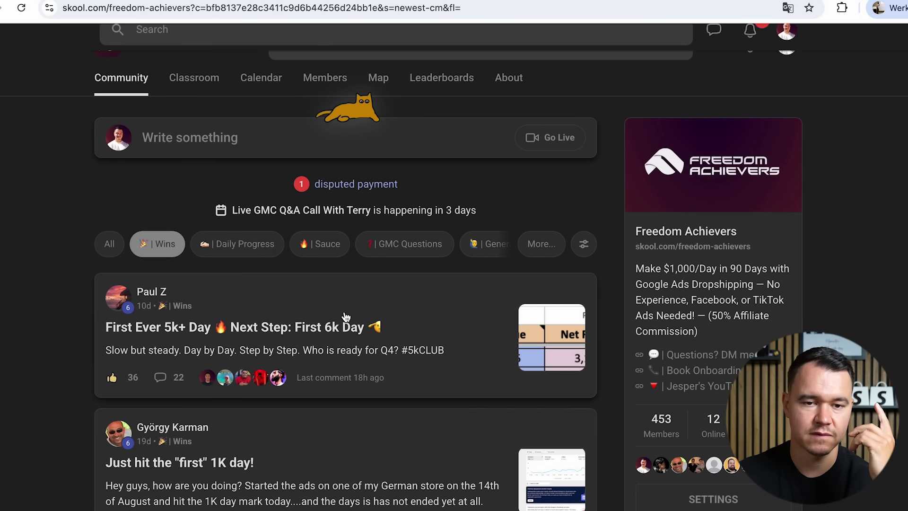
- Open the Google Ads Masterclass course in the Classroom and review its module and lesson outline
{"action": "left_click", "coordinate": [194, 80]}
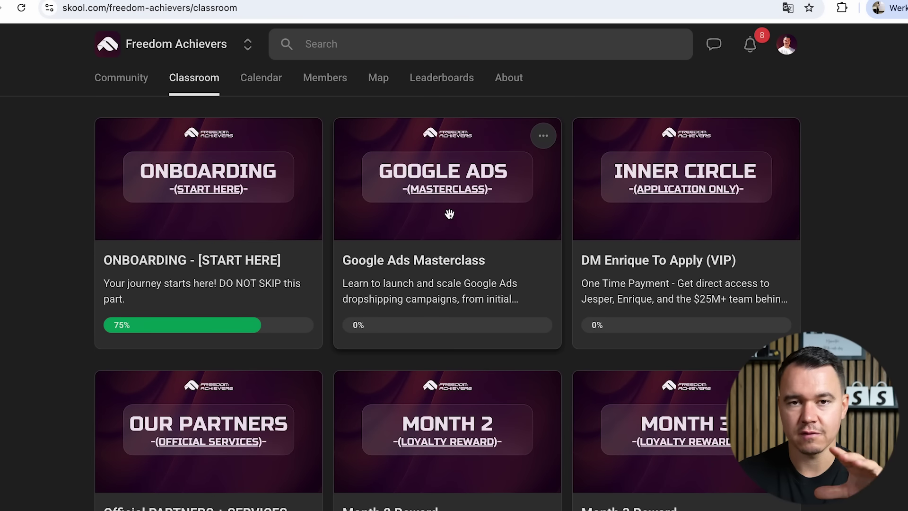
{"action": "left_click", "coordinate": [450, 214]}
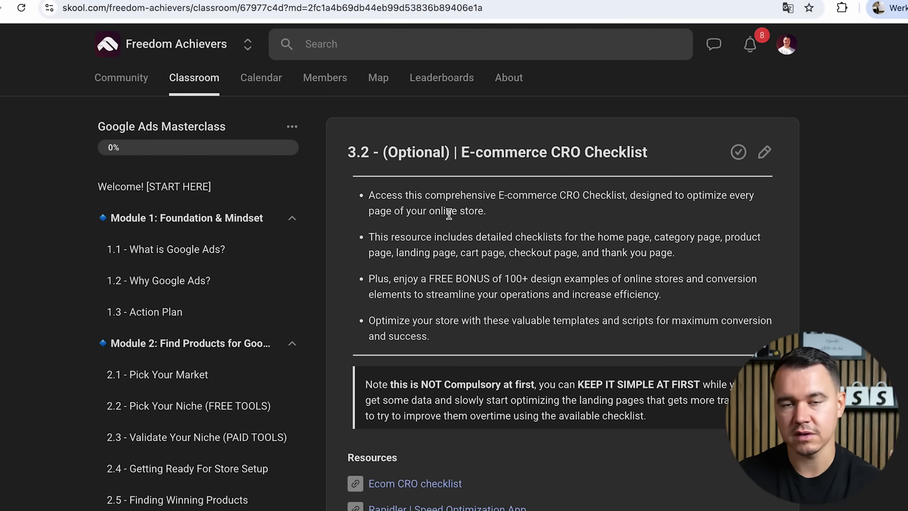
{"action": "scroll", "coordinate": [202, 286], "scroll_direction": "down", "scroll_amount": 5}
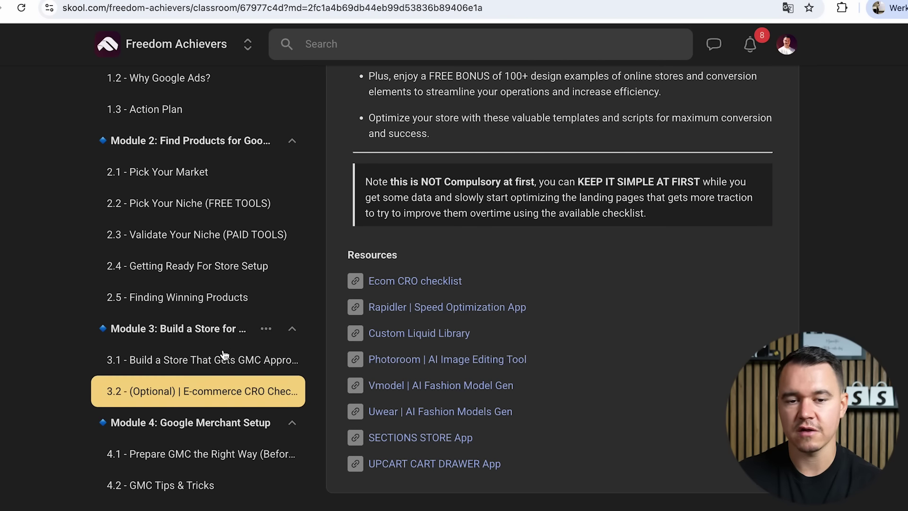
{"action": "scroll", "coordinate": [222, 359], "scroll_direction": "down", "scroll_amount": 2}
{"action": "scroll", "coordinate": [218, 377], "scroll_direction": "up", "scroll_amount": 7}
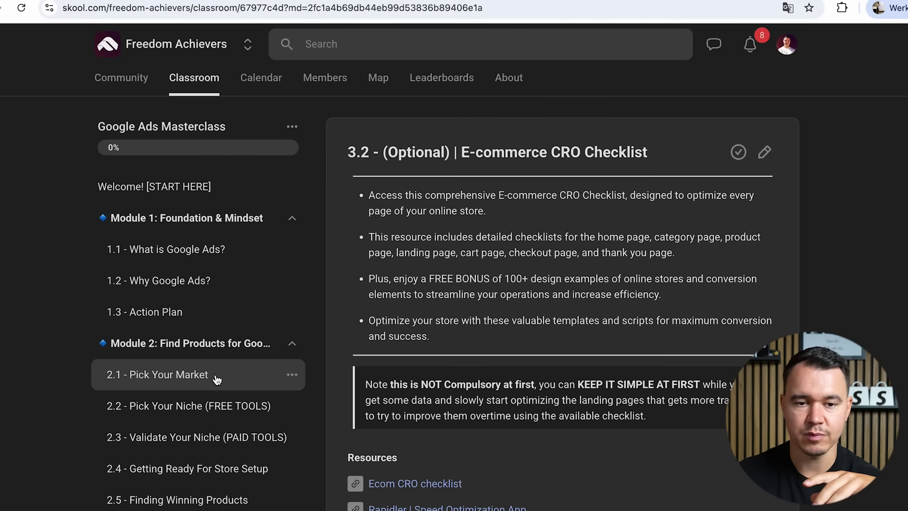
{"action": "scroll", "coordinate": [205, 279], "scroll_direction": "down", "scroll_amount": 5}
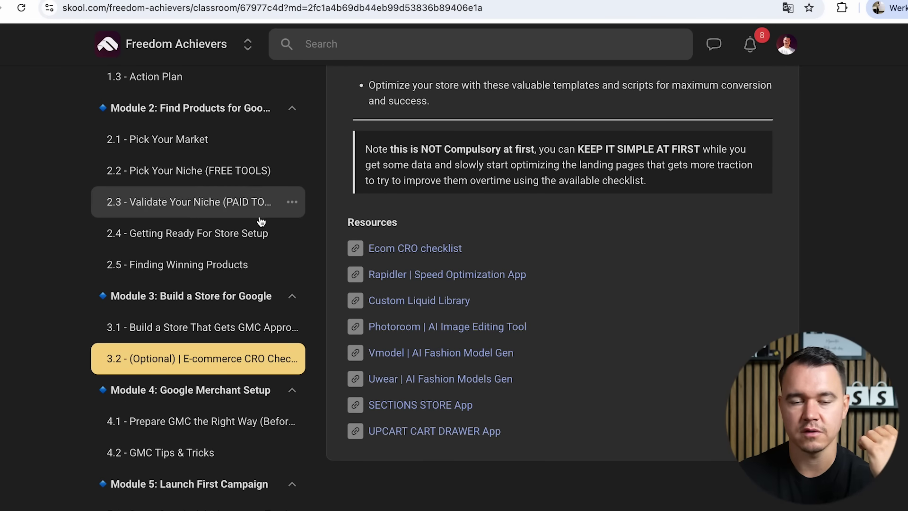
{"action": "scroll", "coordinate": [218, 350], "scroll_direction": "down", "scroll_amount": 2}
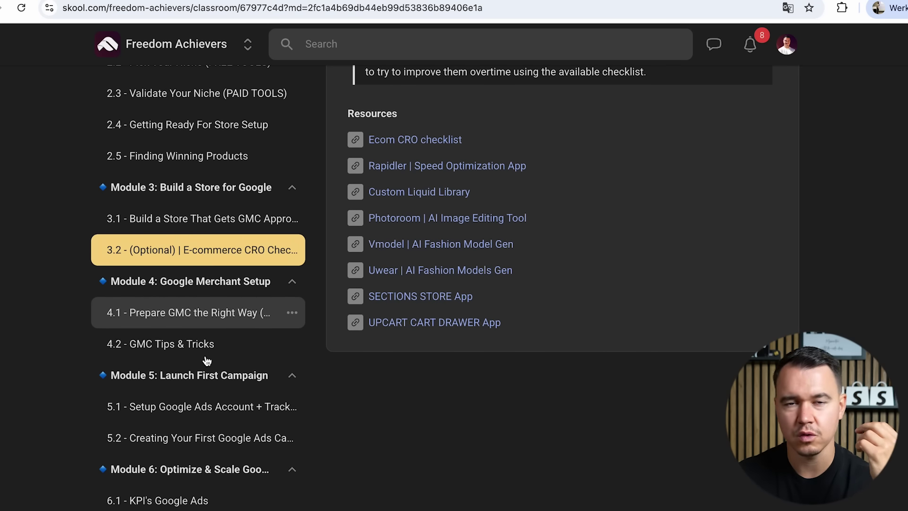
{"action": "scroll", "coordinate": [207, 360], "scroll_direction": "down", "scroll_amount": 5}
{"action": "scroll", "coordinate": [218, 355], "scroll_direction": "up", "scroll_amount": 10}
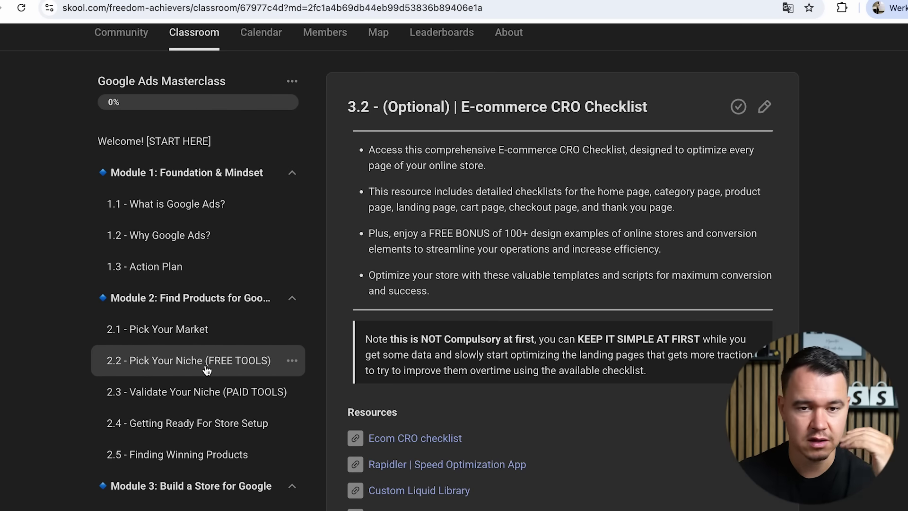
- Open the community calendar and look over the live calls scheduled for October 2025
{"action": "left_click", "coordinate": [256, 93]}
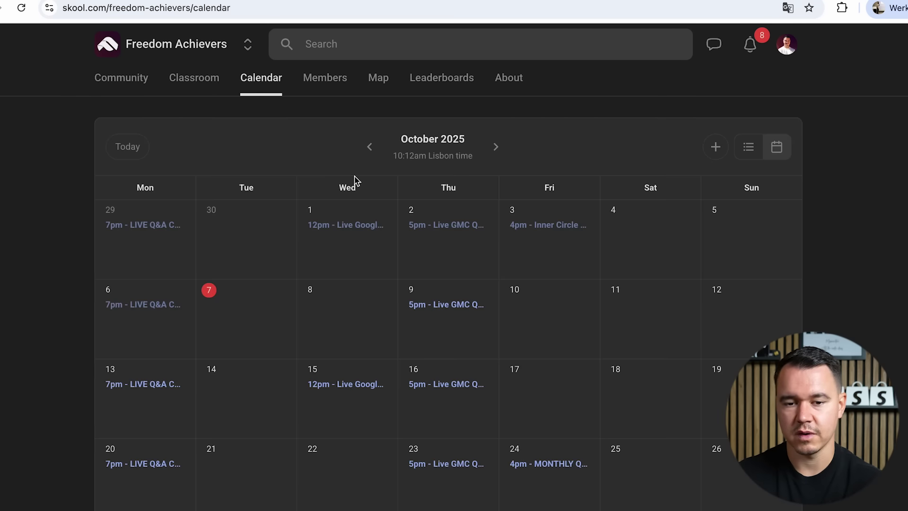
{"action": "scroll", "coordinate": [542, 322], "scroll_direction": "down", "scroll_amount": 2}
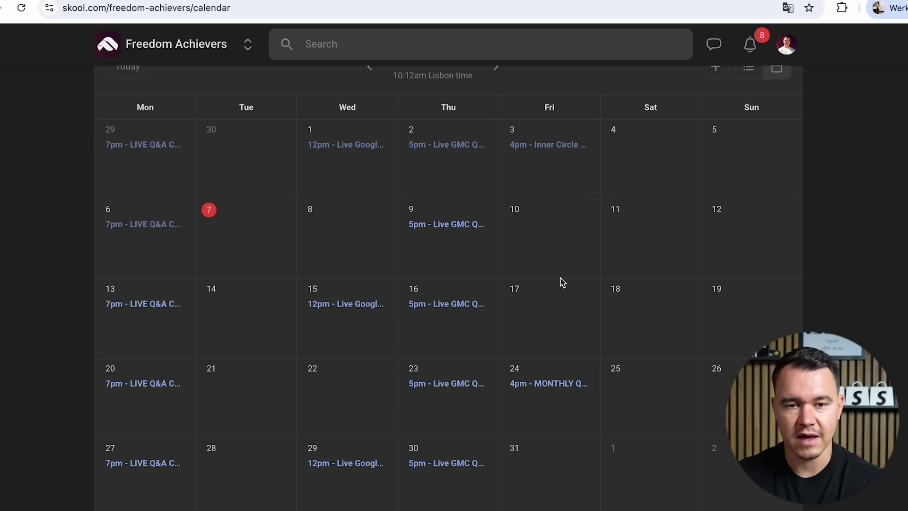
{"action": "scroll", "coordinate": [561, 282], "scroll_direction": "up", "scroll_amount": 2}
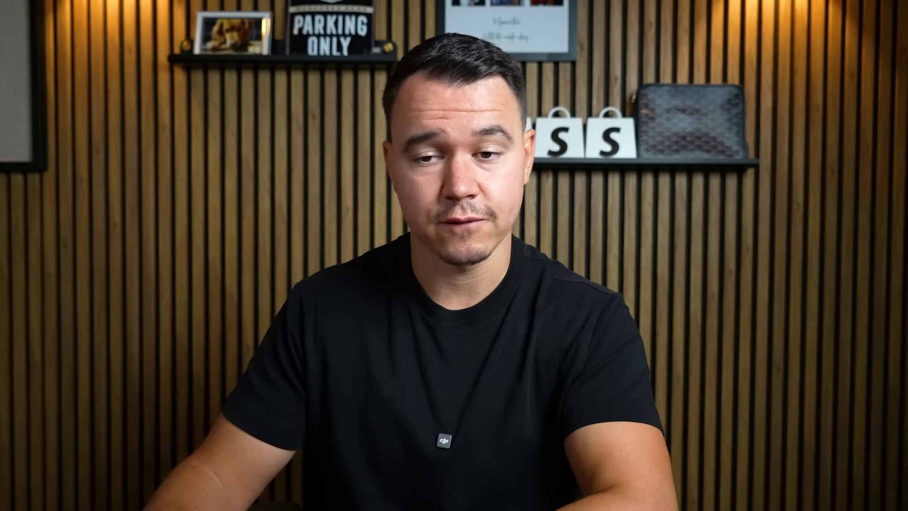